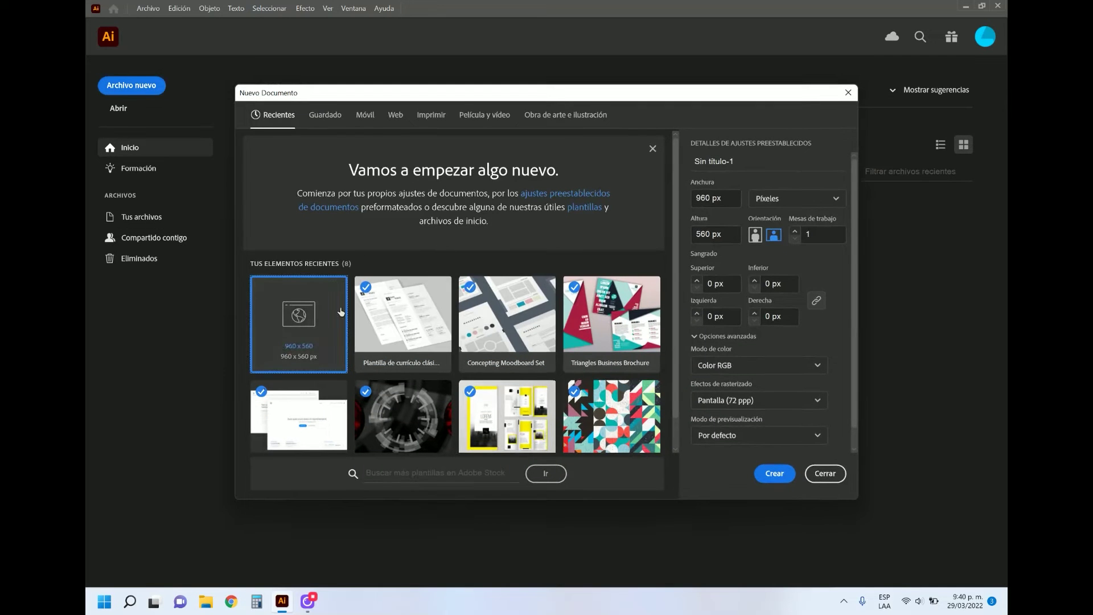
Step: Create a new document from the Print tab's Letter (Carta) preset in millimetres and CMYK
{"action": "left_click", "coordinate": [431, 116]}
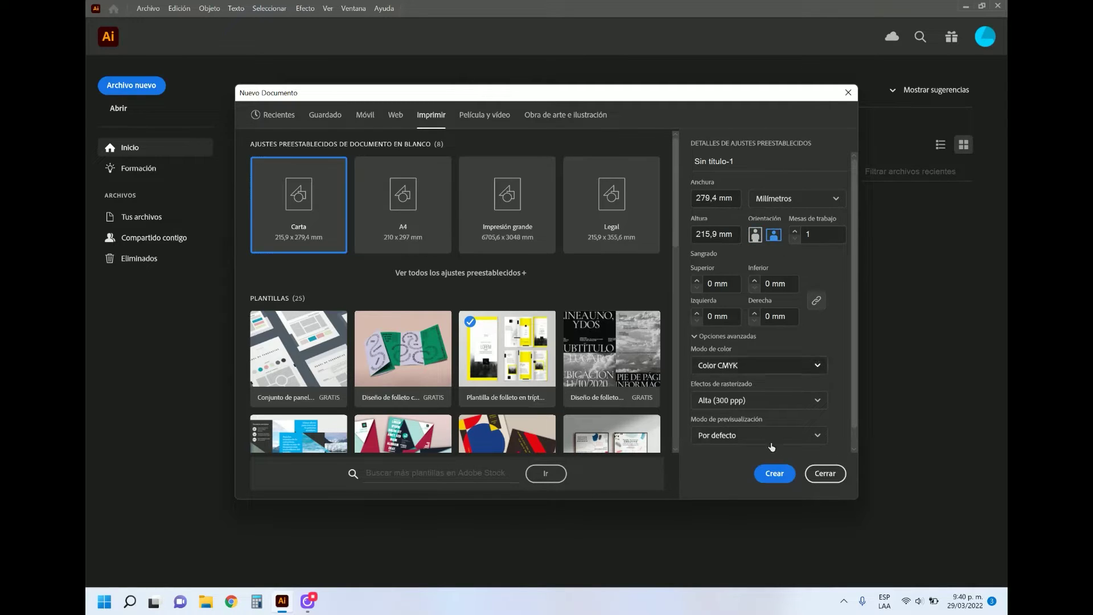
{"action": "left_click", "coordinate": [780, 474]}
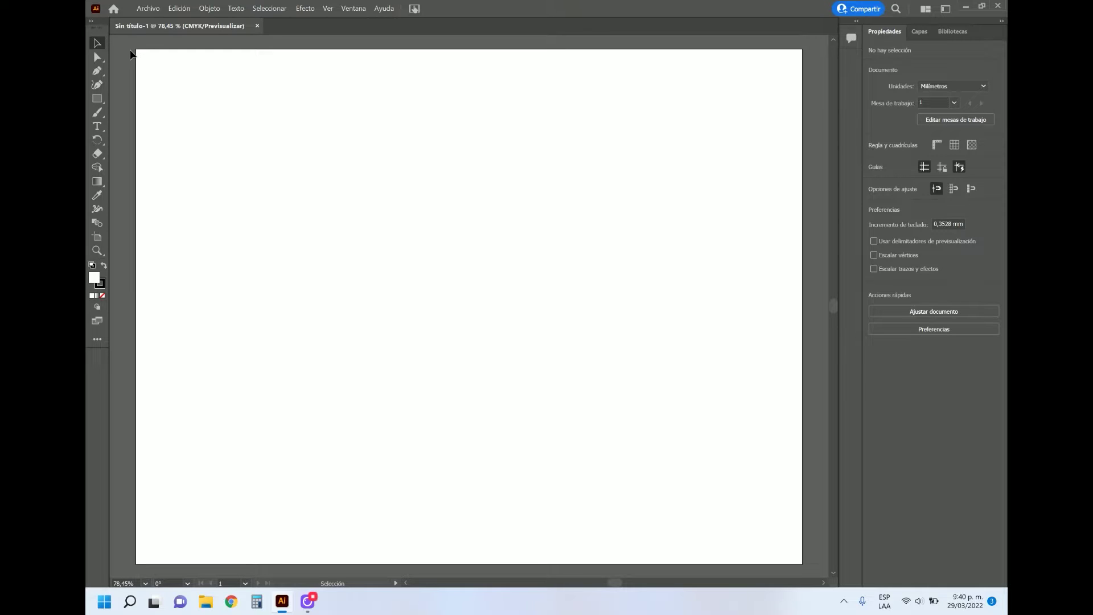
Step: Zoom into the artboard's top-left corner and draw a small trial square there
{"action": "key", "text": "z"}
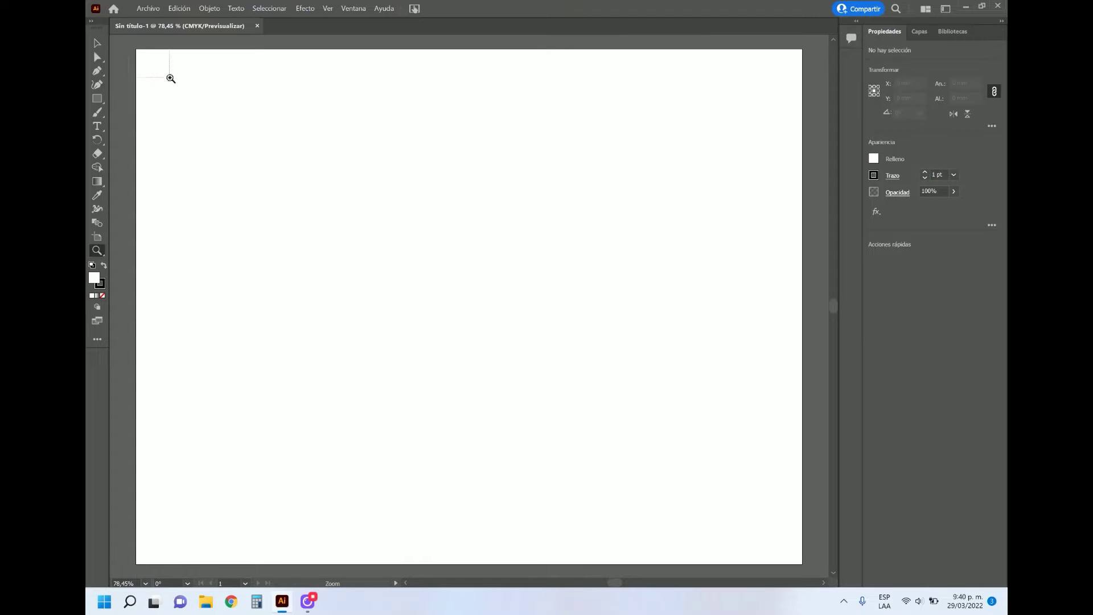
{"action": "left_click_drag", "start_coordinate": [171, 78], "coordinate": [170, 78]}
{"action": "left_click", "coordinate": [97, 98]}
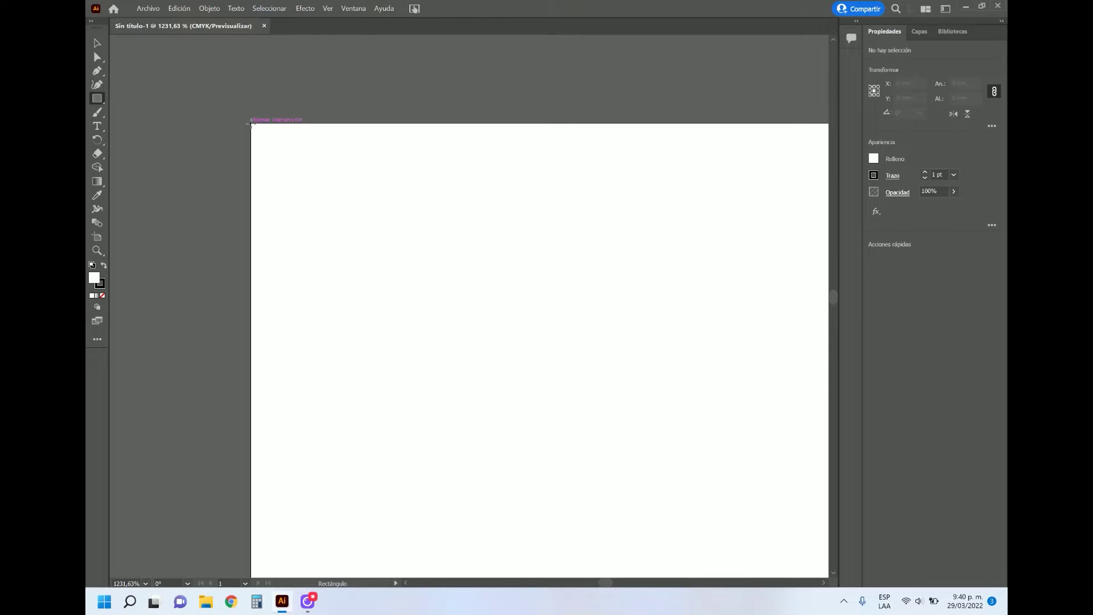
{"action": "left_click_drag", "start_coordinate": [251, 124], "coordinate": [298, 171]}
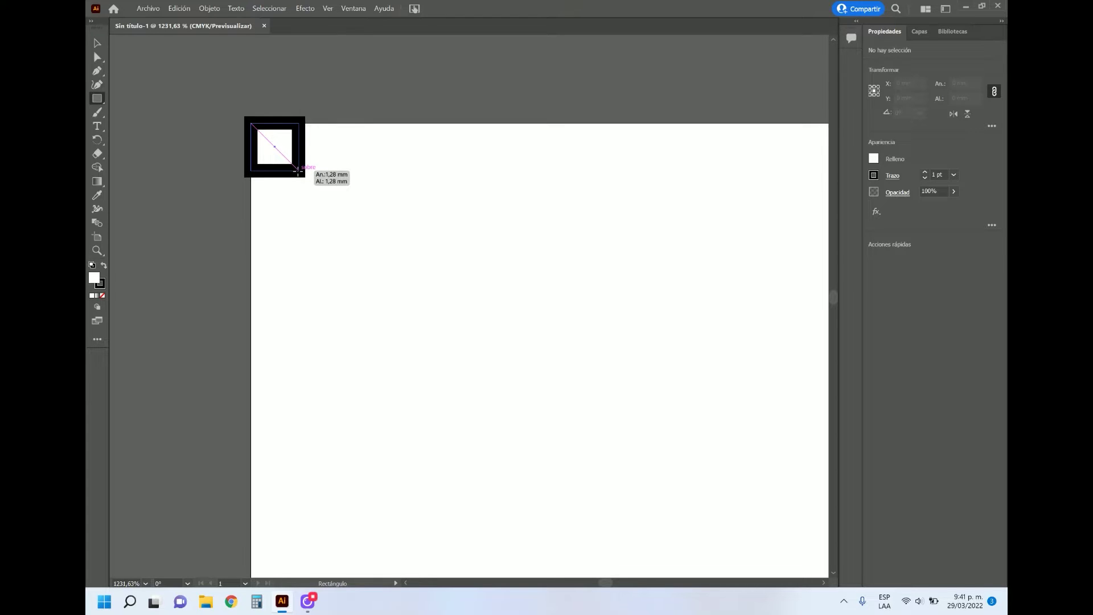
{"action": "left_click_drag", "start_coordinate": [297, 170], "coordinate": [297, 170]}
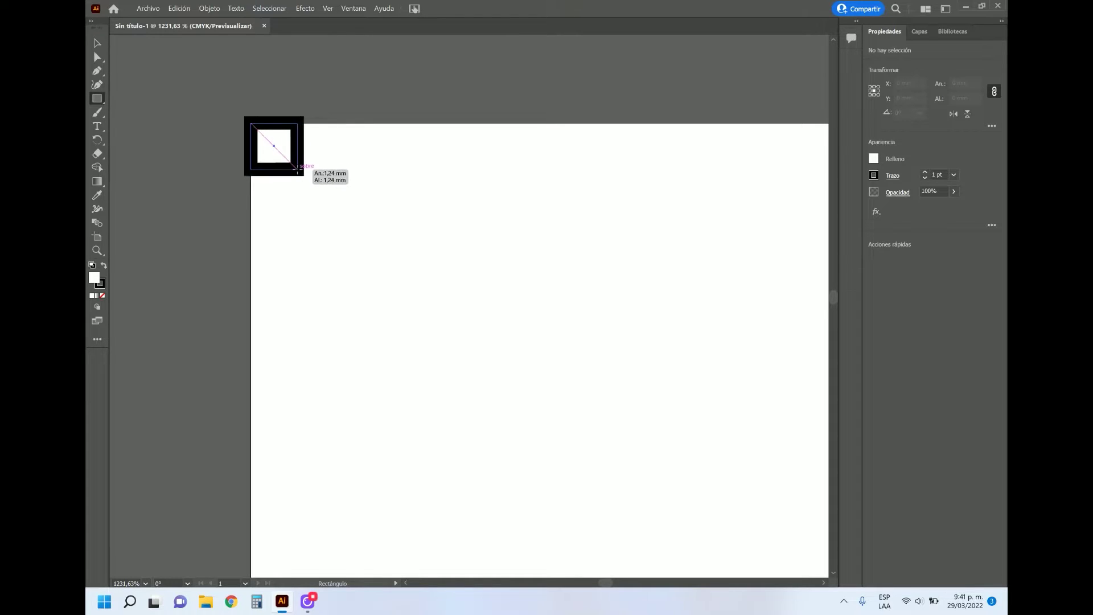
{"action": "left_click_drag", "start_coordinate": [298, 171], "coordinate": [304, 178]}
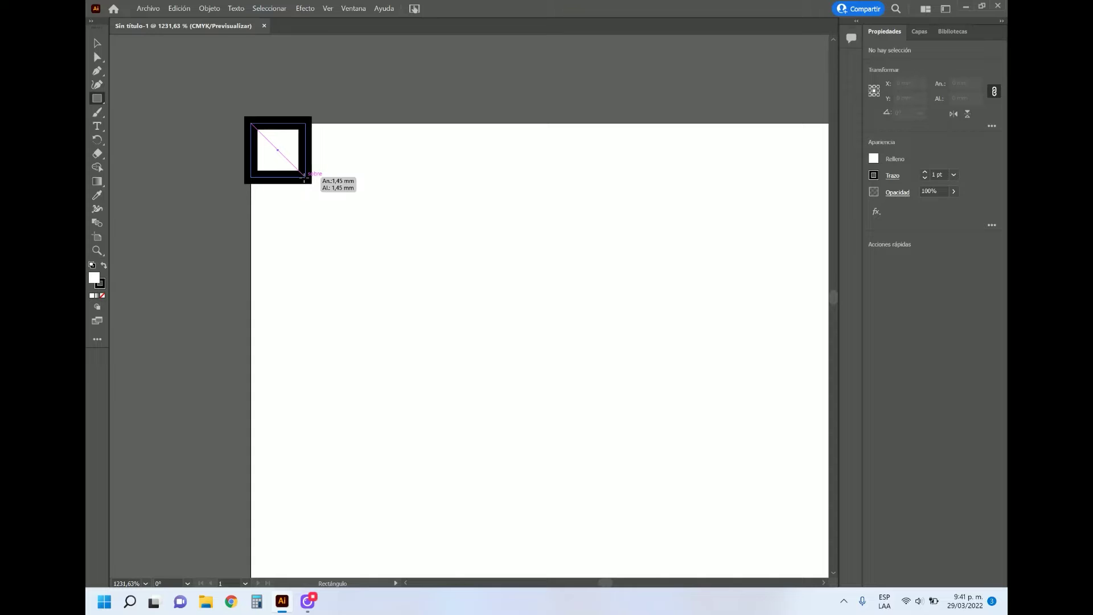
{"action": "left_click_drag", "start_coordinate": [304, 177], "coordinate": [304, 178]}
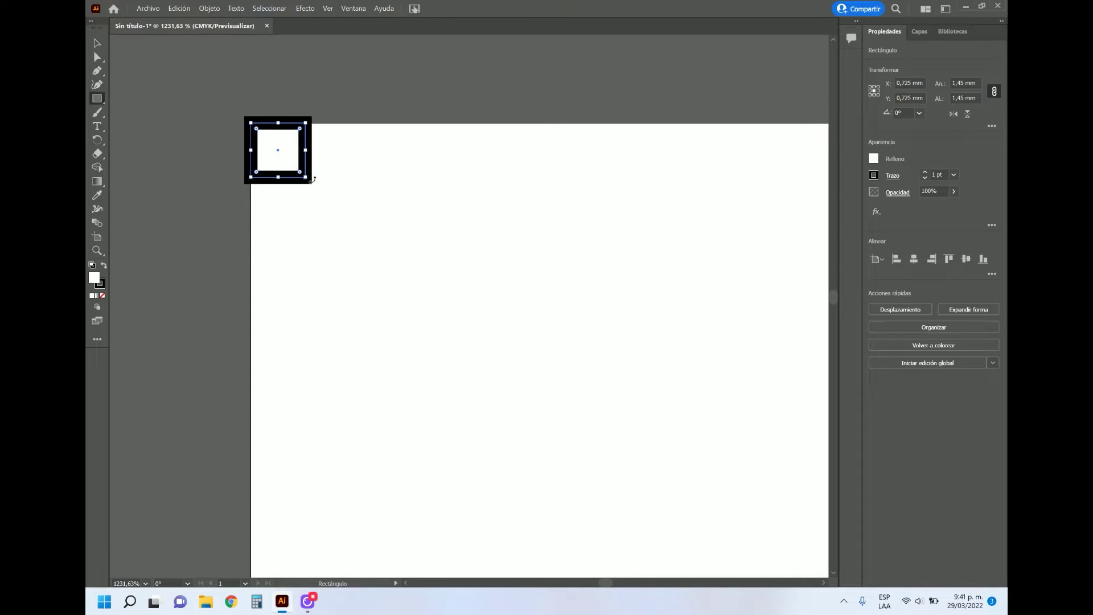
Step: Lower the square's stroke to 0.25 pt, enlarge it, then delete it
{"action": "left_click", "coordinate": [924, 178]}
{"action": "left_click", "coordinate": [925, 178]}
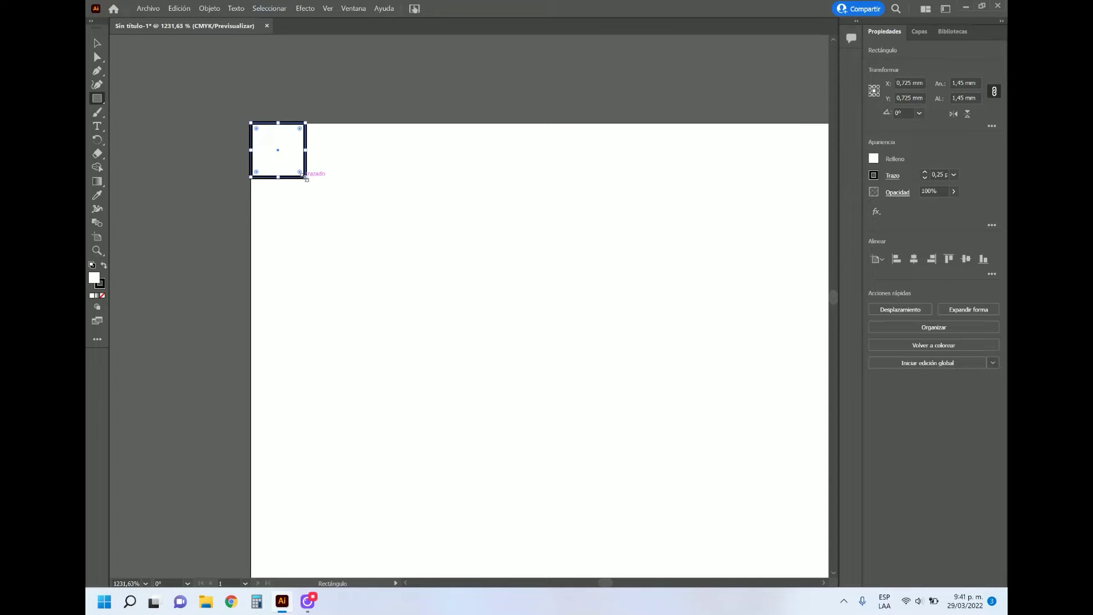
{"action": "left_click_drag", "start_coordinate": [307, 178], "coordinate": [428, 302]}
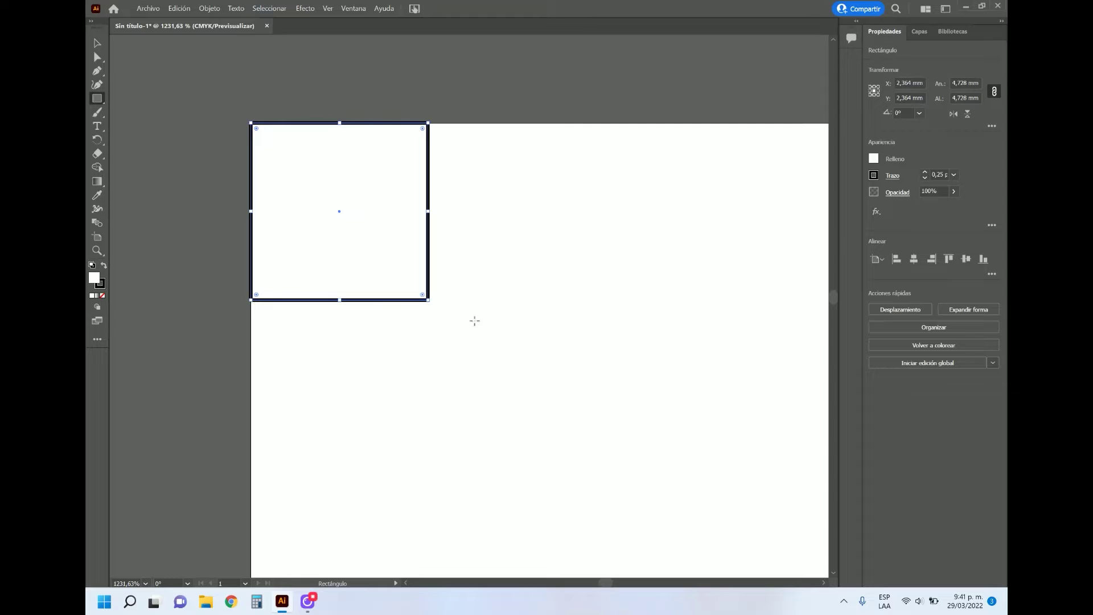
{"action": "key", "text": "Delete"}
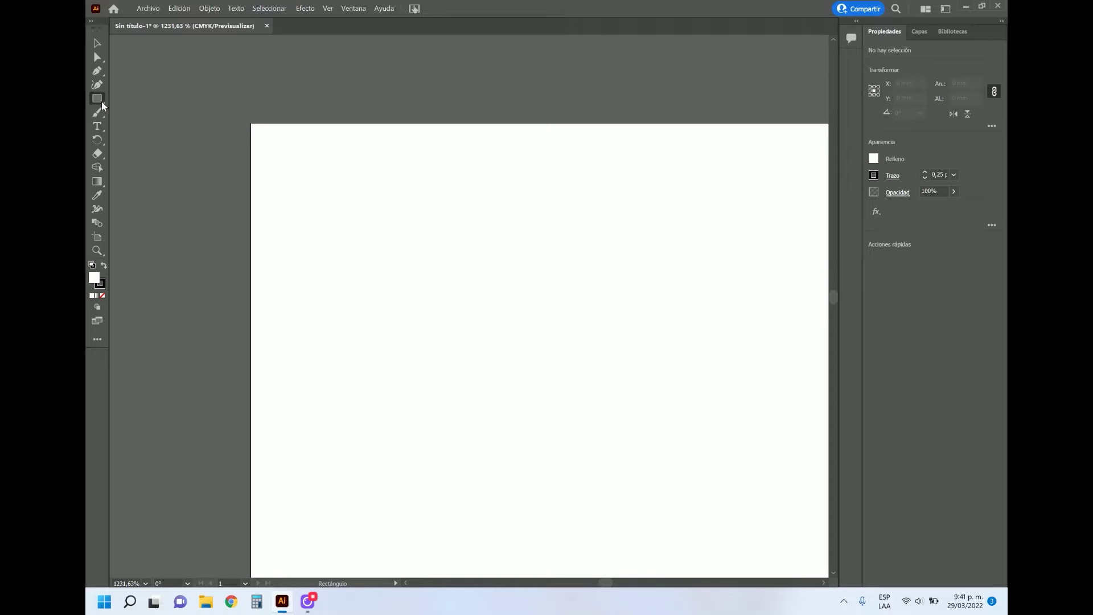
Step: Create an exact 5 × 5 mm rectangle and move it into the artboard's top-left corner
{"action": "left_click", "coordinate": [335, 160]}
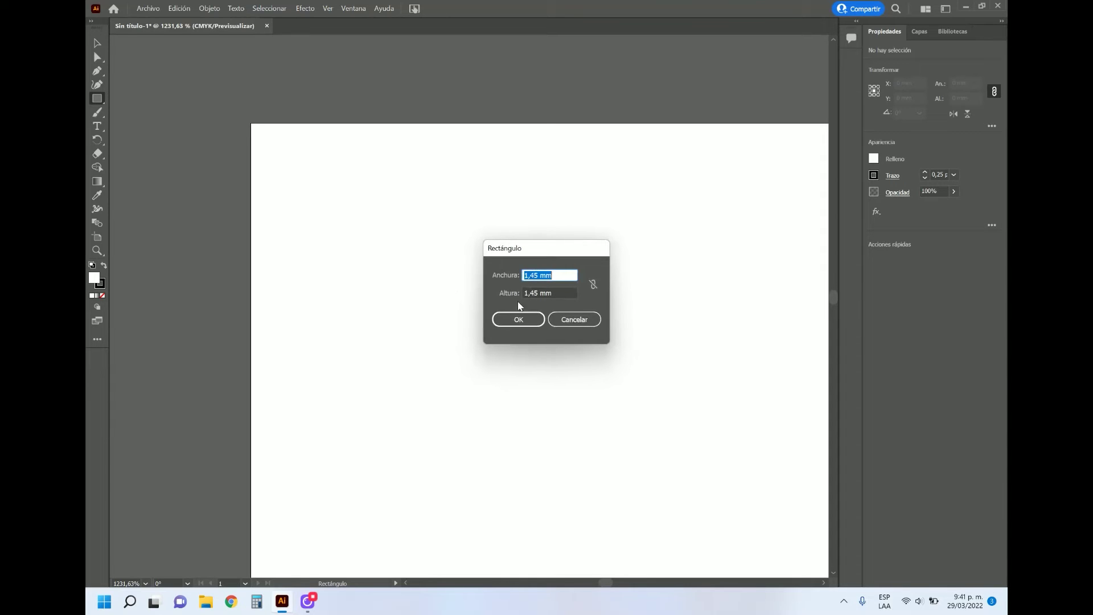
{"action": "type", "text": "5"}
{"action": "left_click_drag", "start_coordinate": [564, 292], "coordinate": [477, 295]}
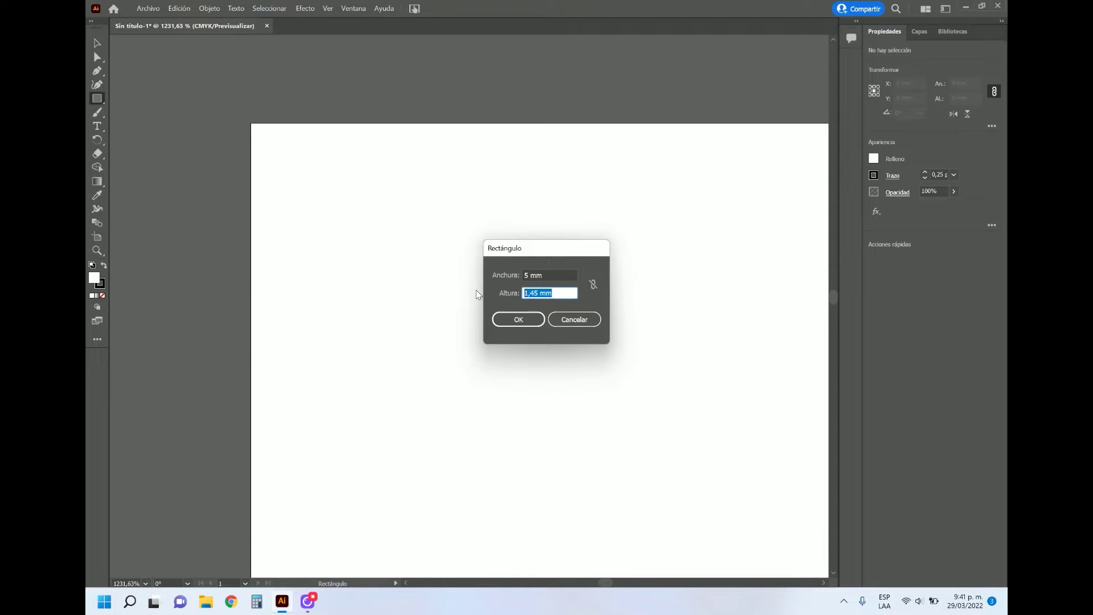
{"action": "type", "text": "5"}
{"action": "key", "text": "Return"}
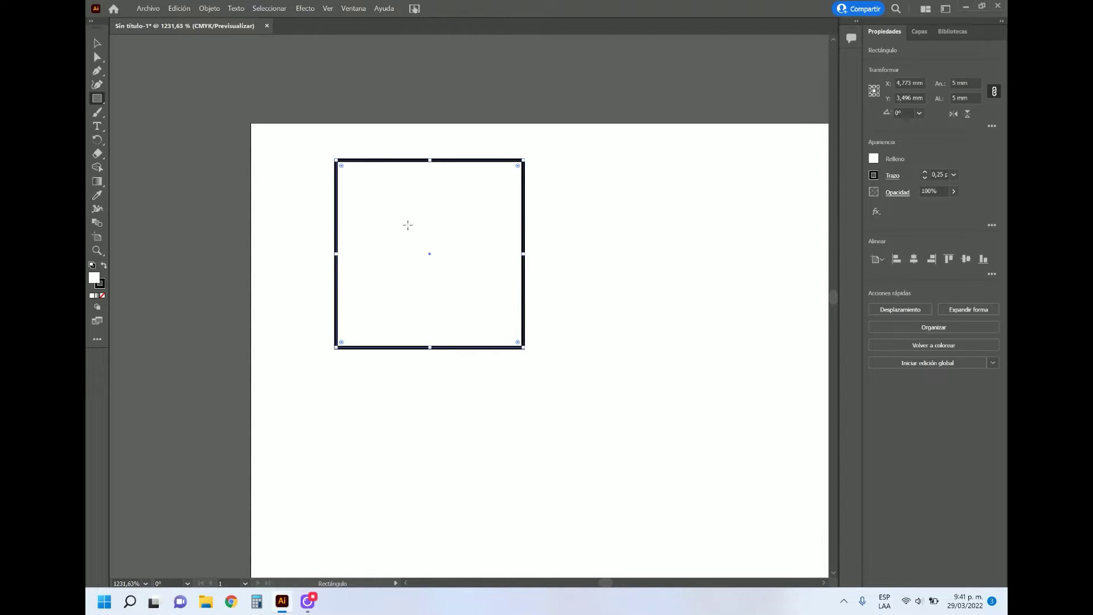
{"action": "left_click", "coordinate": [97, 43]}
{"action": "left_click_drag", "start_coordinate": [356, 165], "coordinate": [281, 126]}
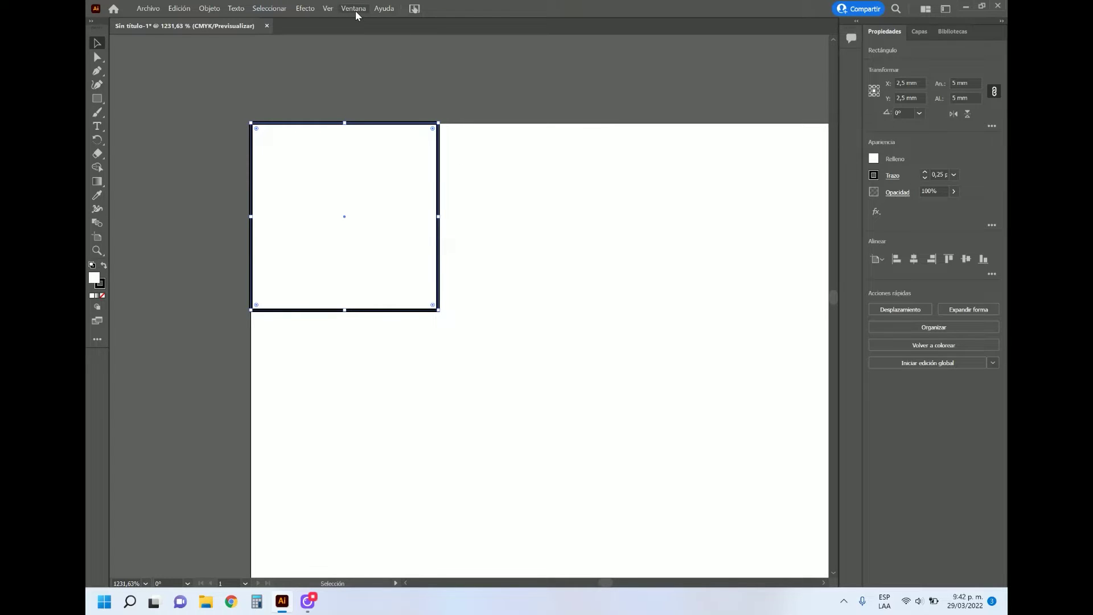
Step: Toggle Smart Guides and re-snap the 5 mm square into the top-left corner
{"action": "left_click", "coordinate": [356, 11]}
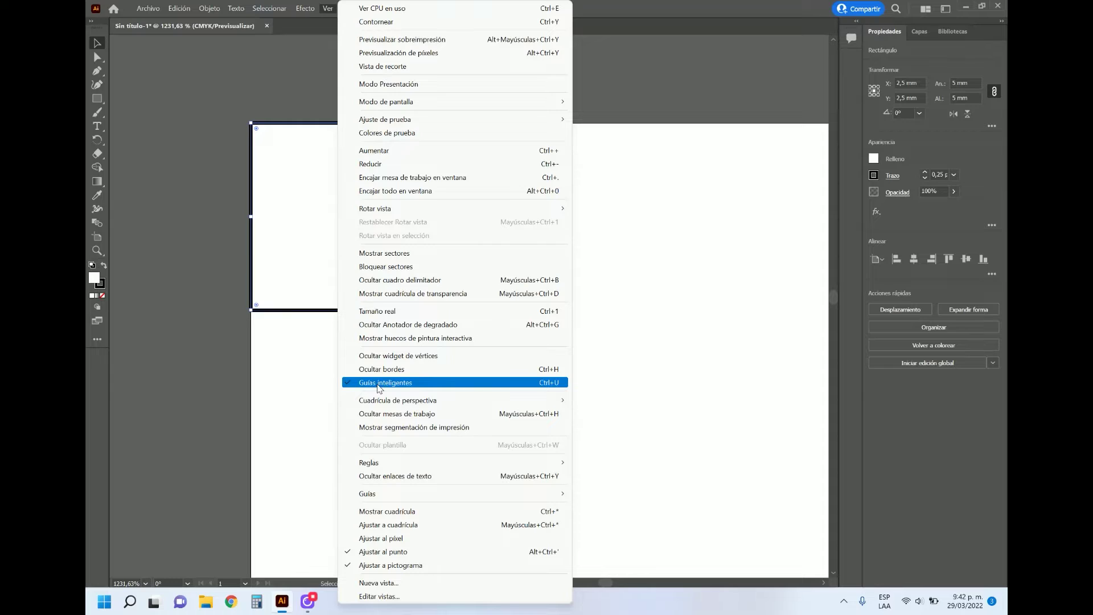
{"action": "left_click", "coordinate": [616, 334]}
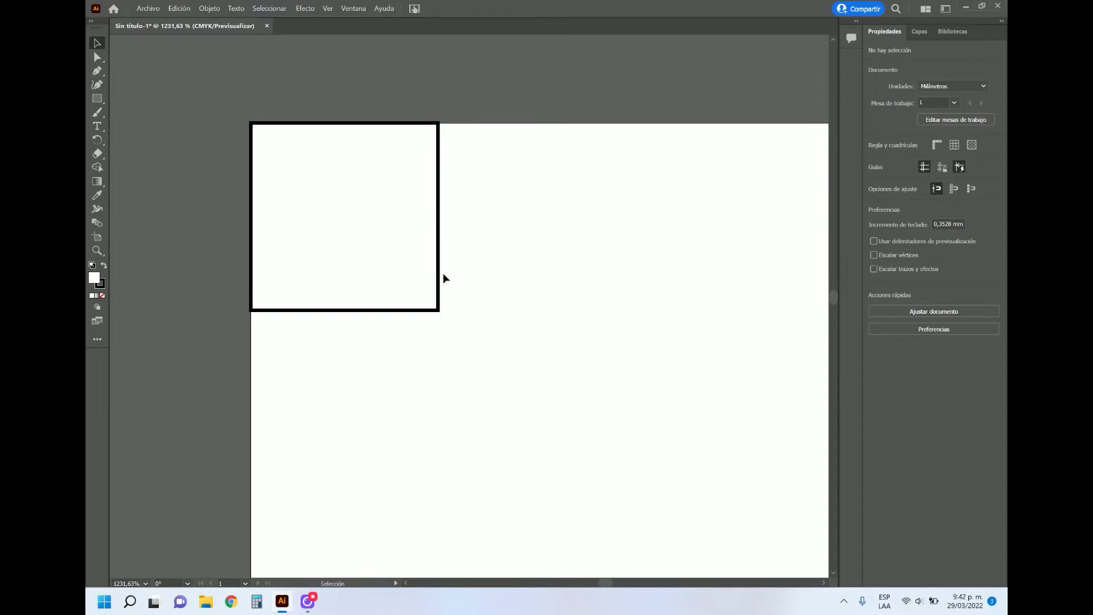
{"action": "left_click_drag", "start_coordinate": [439, 268], "coordinate": [535, 374]}
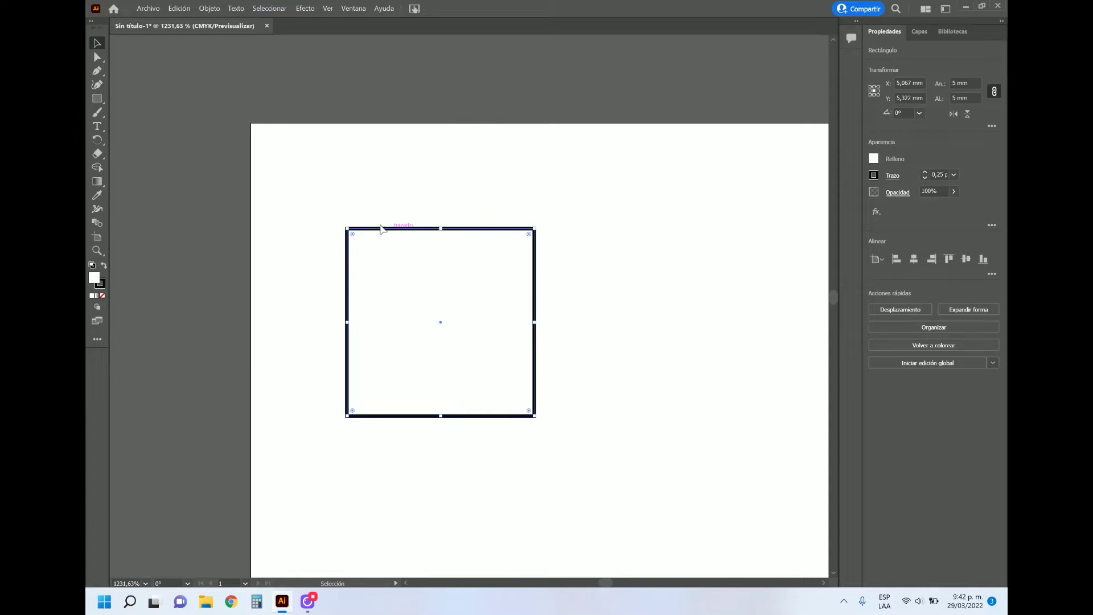
{"action": "mouse_move", "coordinate": [380, 228]}
{"action": "left_mouse_down"}
{"action": "mouse_move", "coordinate": [300, 137]}
{"action": "mouse_move", "coordinate": [294, 144]}
{"action": "mouse_move", "coordinate": [297, 129]}
{"action": "left_mouse_up"}
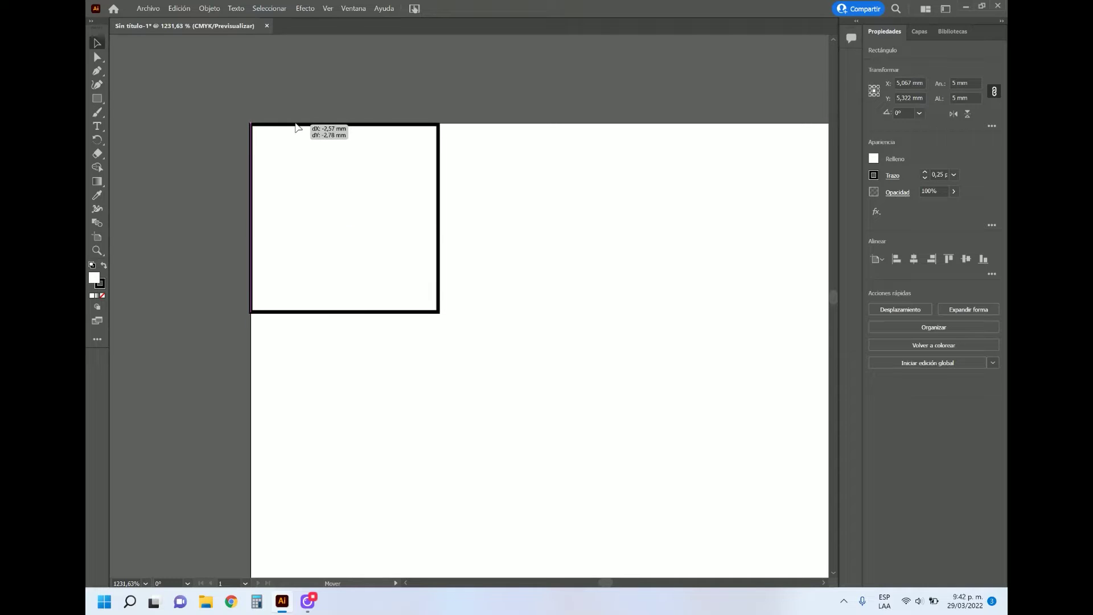
{"action": "left_click_drag", "start_coordinate": [296, 129], "coordinate": [295, 123]}
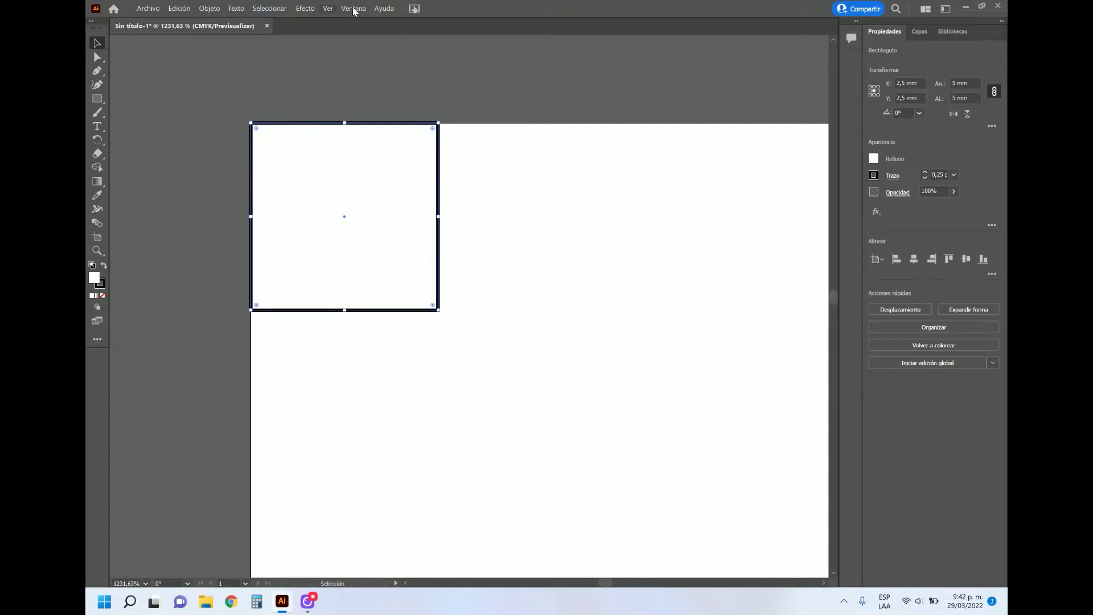
Step: Toggle Snap to Point in the View menu and zoom out a step
{"action": "left_click", "coordinate": [328, 8]}
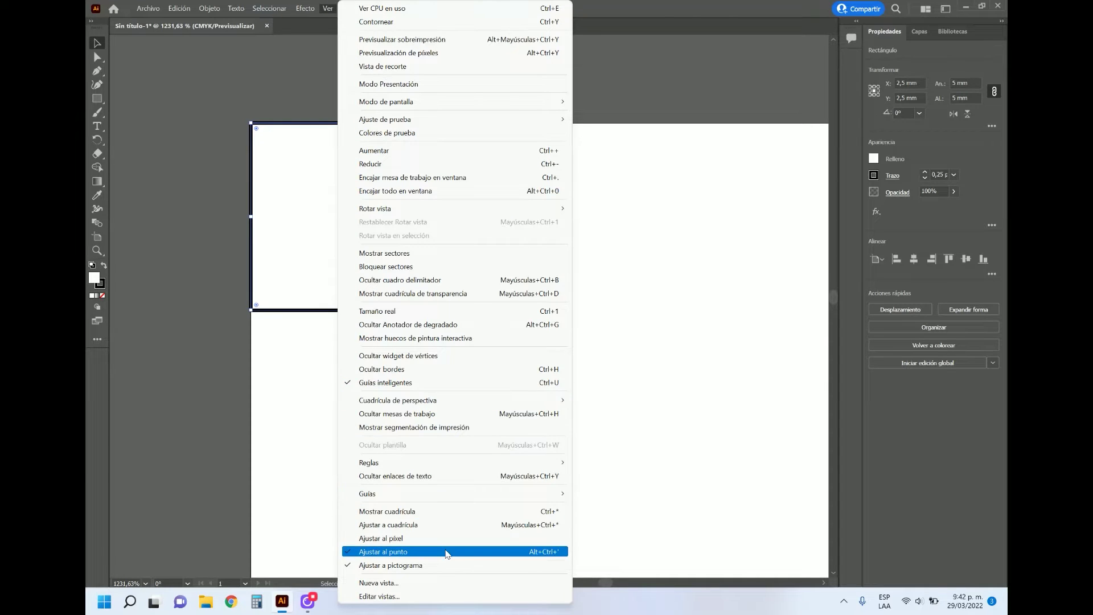
{"action": "left_click", "coordinate": [703, 414]}
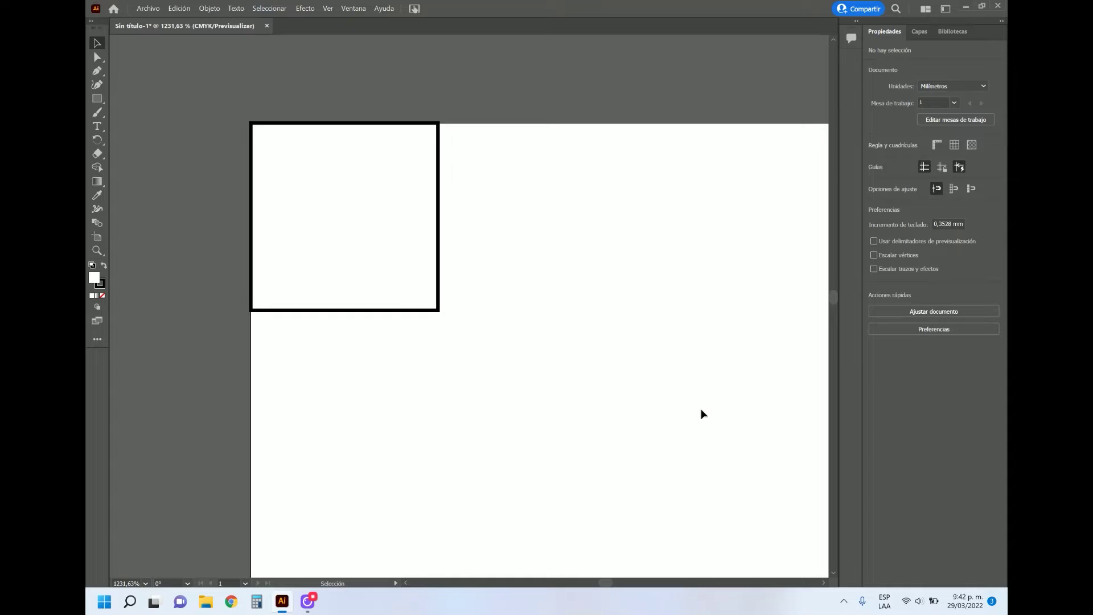
{"action": "key", "text": "a"}
{"action": "key", "text": "ctrl+minus"}
{"action": "key", "text": "ctrl+minus"}
{"action": "key", "text": "ctrl+minus"}
{"action": "key", "text": "ctrl+minus"}
{"action": "key", "text": "ctrl+minus"}
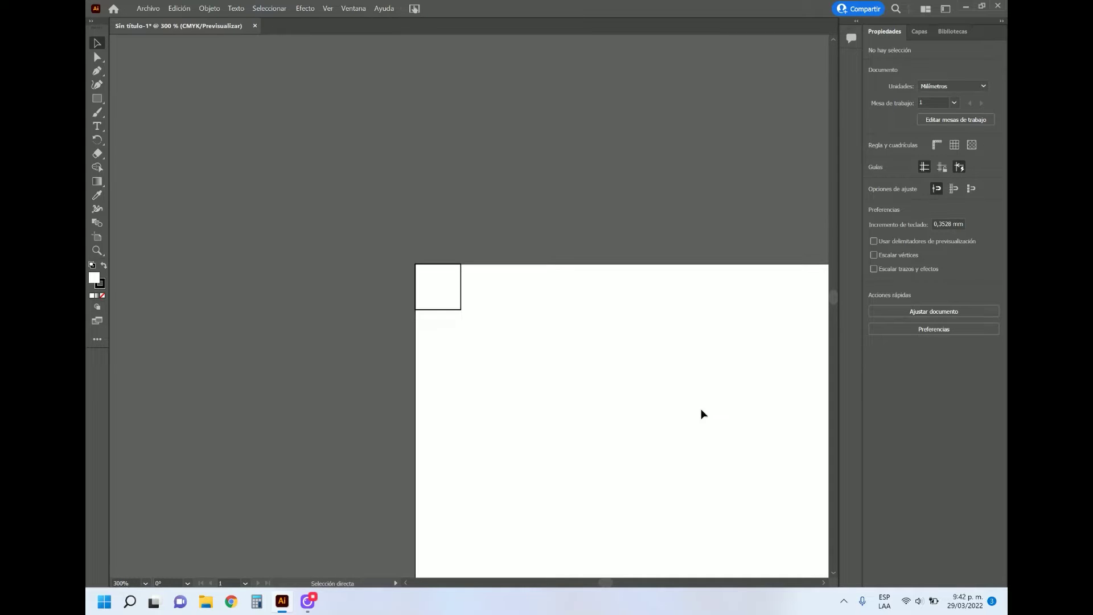
Step: Alt-drag a copy of the 5 mm square into the artboard's top-right corner
{"action": "left_click_drag", "start_coordinate": [695, 415], "coordinate": [381, 360]}
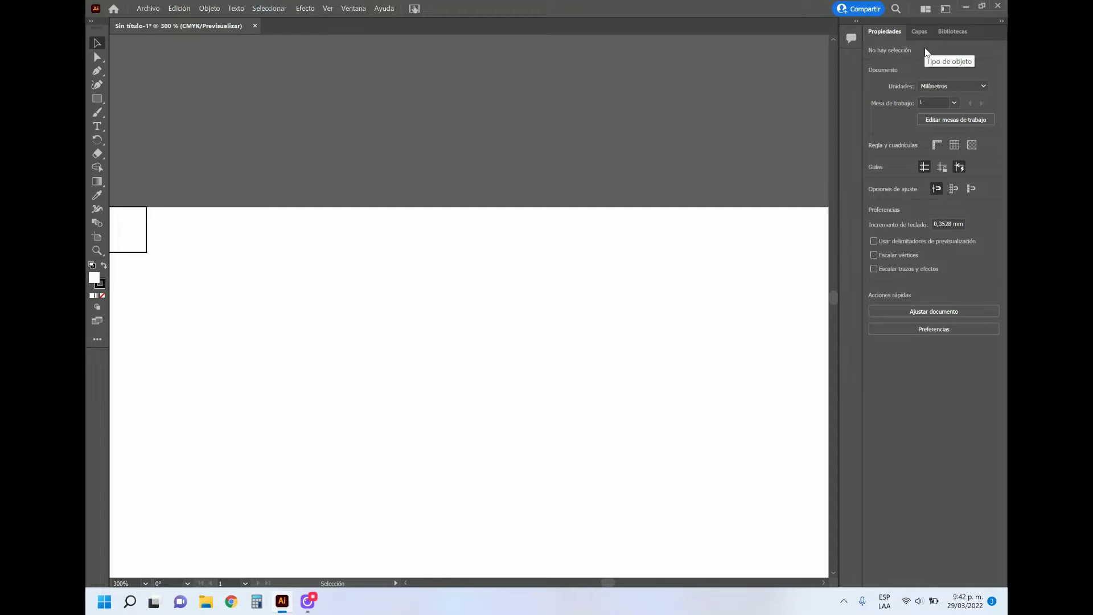
{"action": "key", "text": "ctrl+minus"}
{"action": "key", "text": "ctrl+minus"}
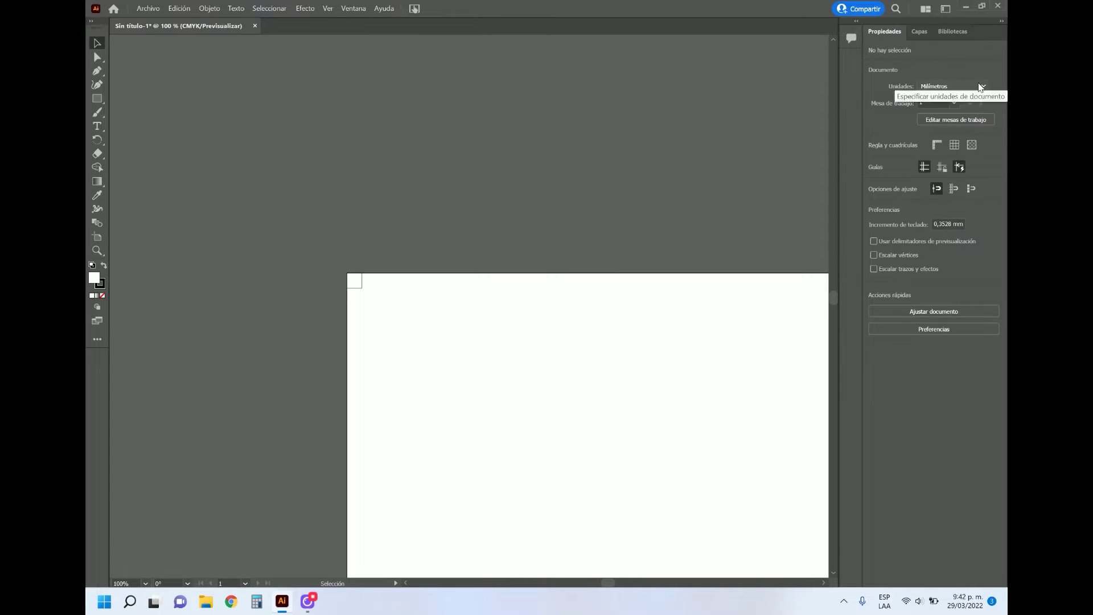
{"action": "left_click_drag", "start_coordinate": [712, 349], "coordinate": [474, 293]}
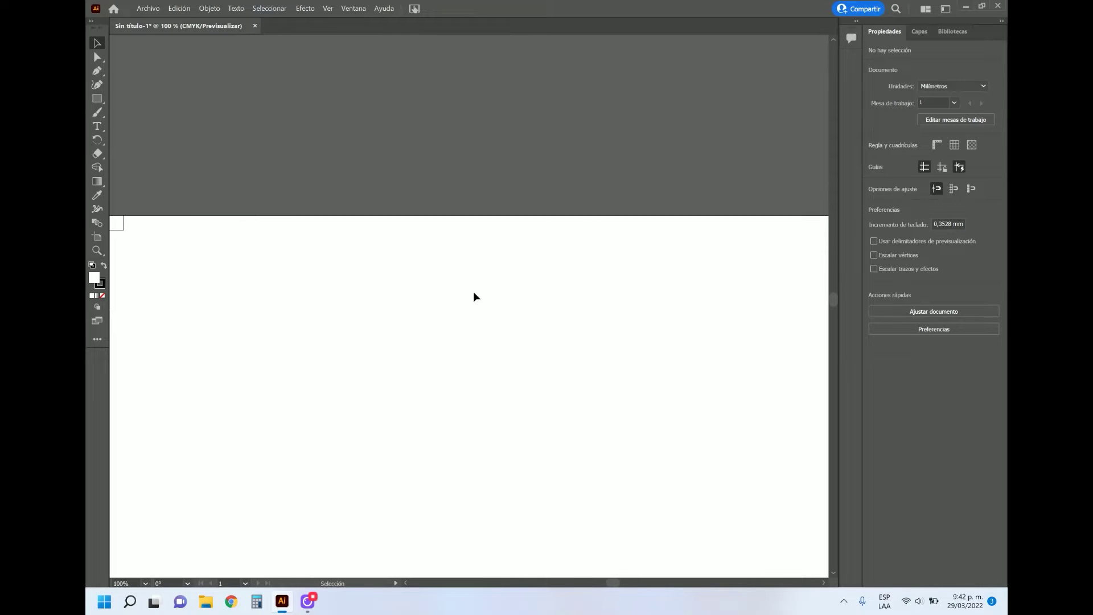
{"action": "key", "text": "a"}
{"action": "key", "text": "ctrl+minus"}
{"action": "key", "text": "ctrl+minus"}
{"action": "key", "text": "v"}
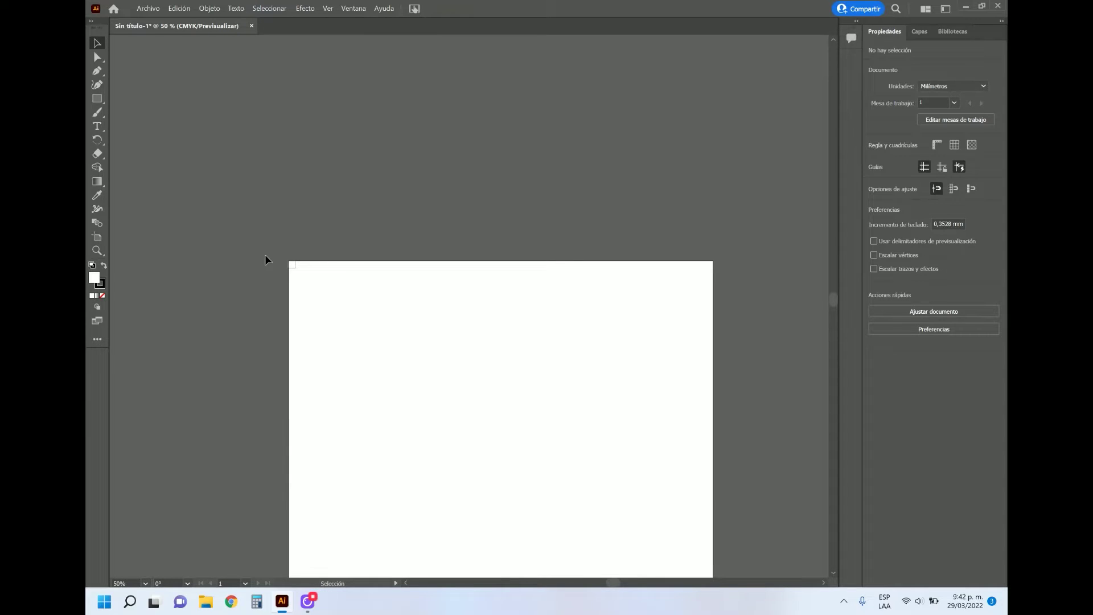
{"action": "key", "text": "z"}
{"action": "mouse_move", "coordinate": [266, 241]}
{"action": "left_mouse_down"}
{"action": "mouse_move", "coordinate": [706, 297]}
{"action": "mouse_move", "coordinate": [763, 293]}
{"action": "left_mouse_up"}
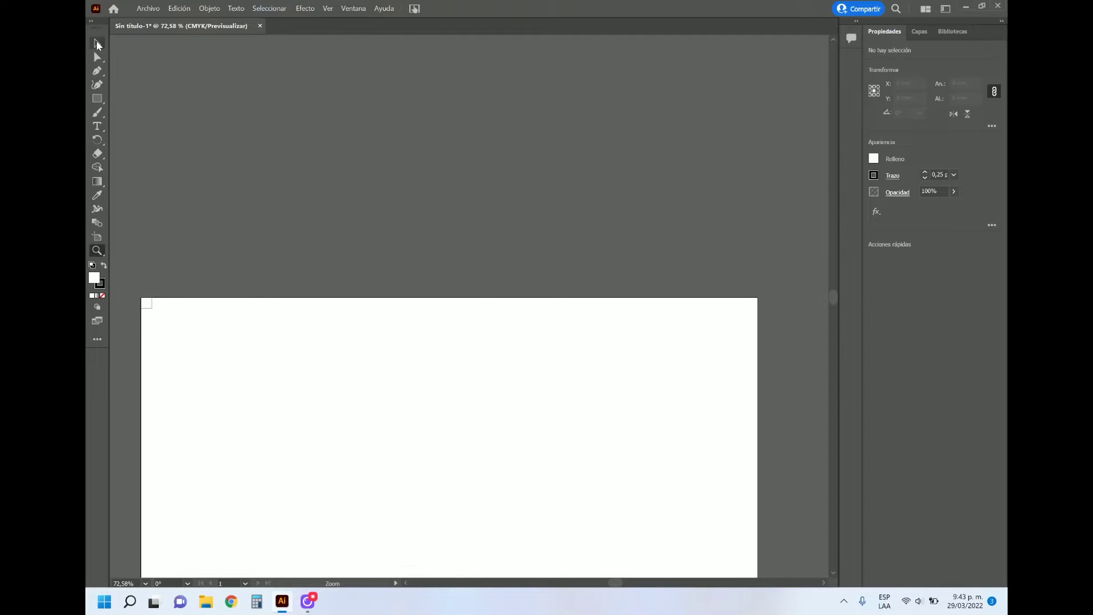
{"action": "left_click", "coordinate": [97, 43]}
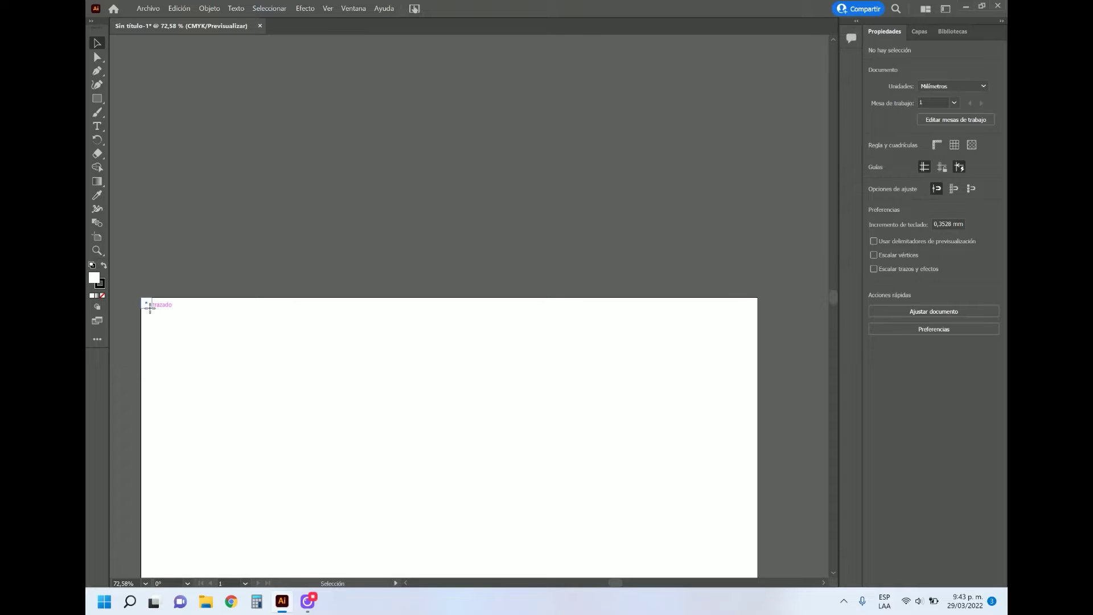
{"action": "left_click_drag", "start_coordinate": [150, 308], "coordinate": [755, 323]}
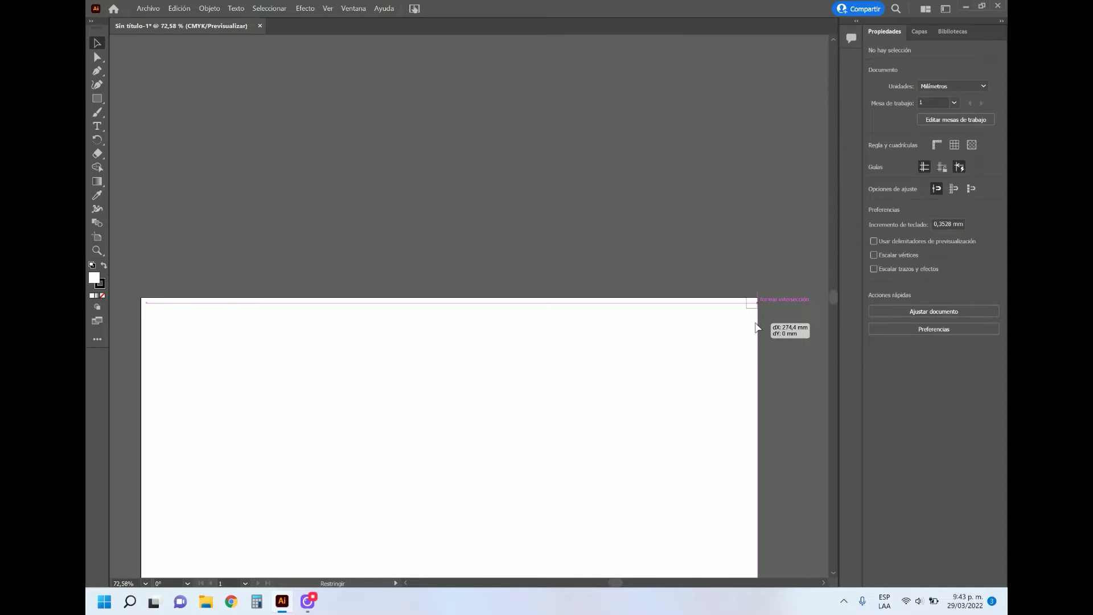
{"action": "key", "text": "alt"}
{"action": "left_click_drag", "start_coordinate": [754, 326], "coordinate": [753, 326]}
{"action": "left_click_drag", "start_coordinate": [757, 327], "coordinate": [757, 326]}
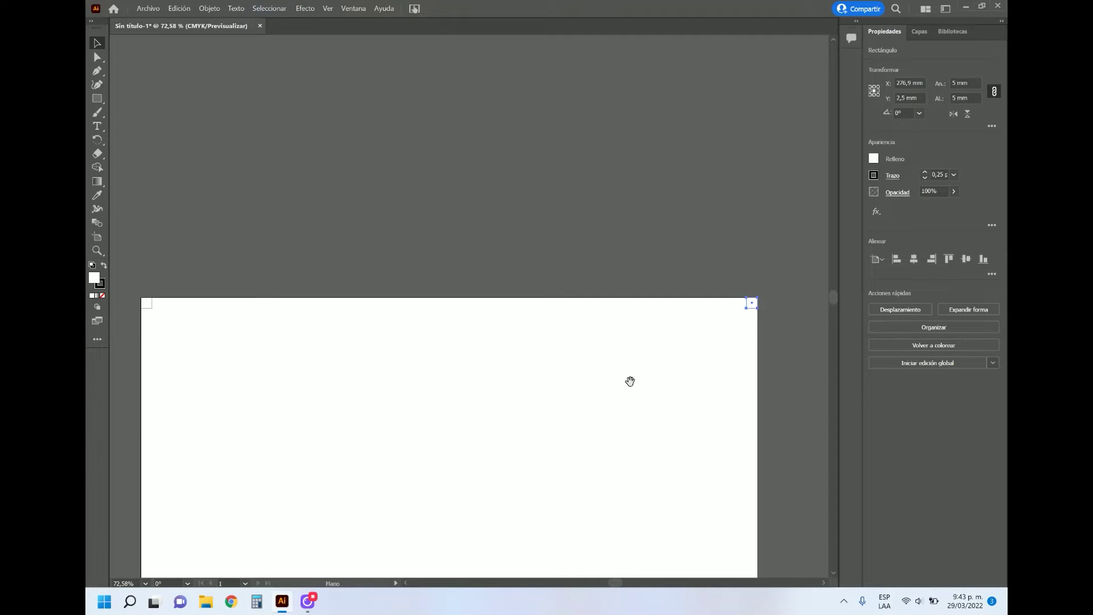
Step: Select both top squares and Alt-drag copies down to the bottom corners
{"action": "left_click_drag", "start_coordinate": [629, 381], "coordinate": [654, 153]}
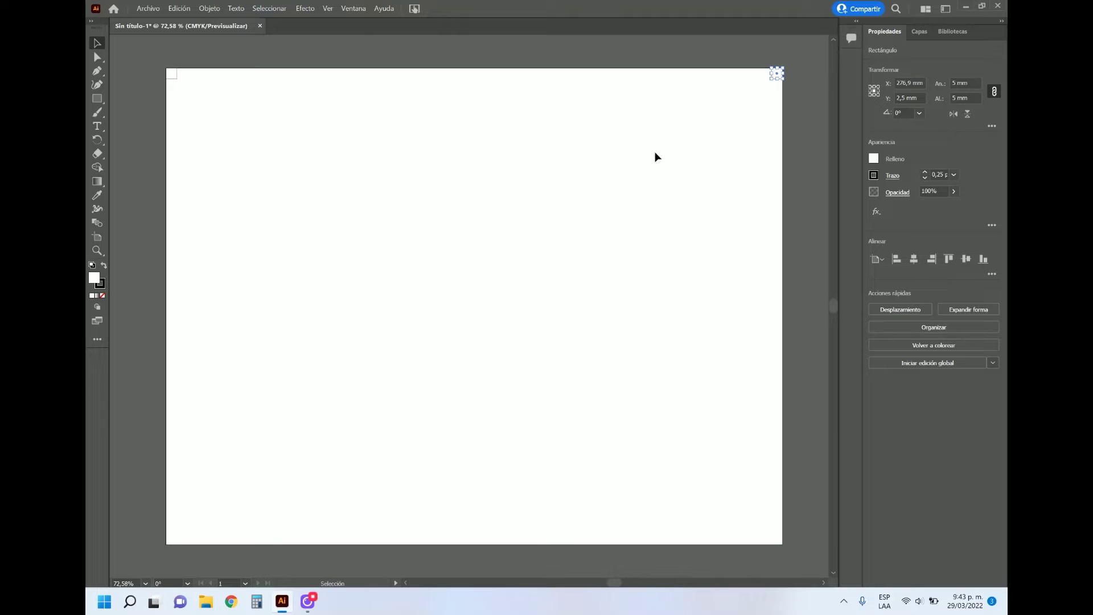
{"action": "left_click", "coordinate": [172, 81], "text": "shift"}
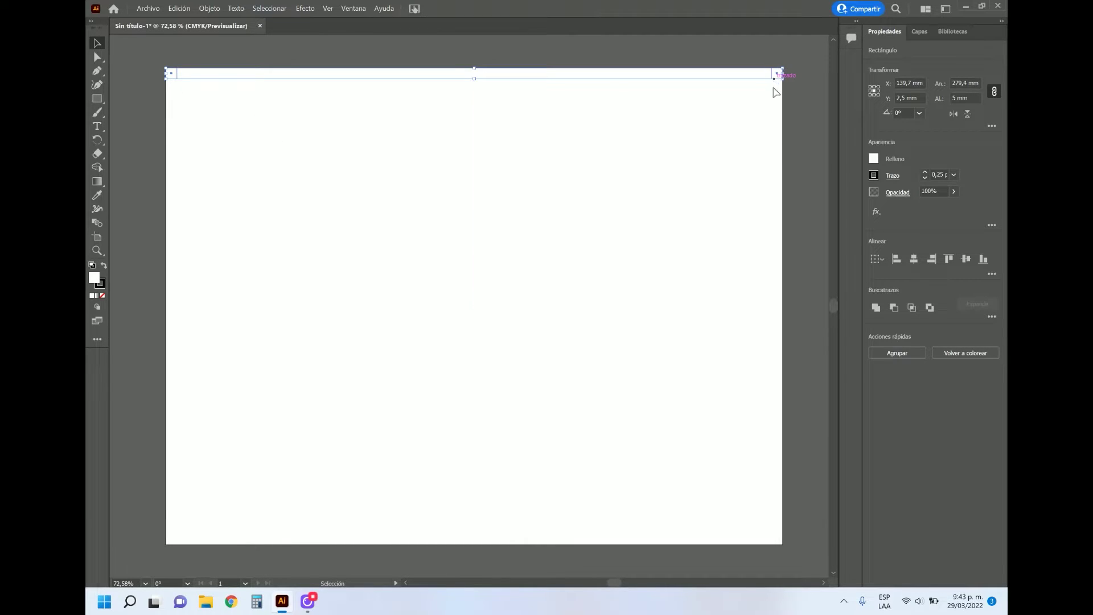
{"action": "mouse_move", "coordinate": [774, 83]}
{"action": "left_mouse_down"}
{"action": "mouse_move", "coordinate": [751, 489]}
{"action": "mouse_move", "coordinate": [760, 550]}
{"action": "left_mouse_up"}
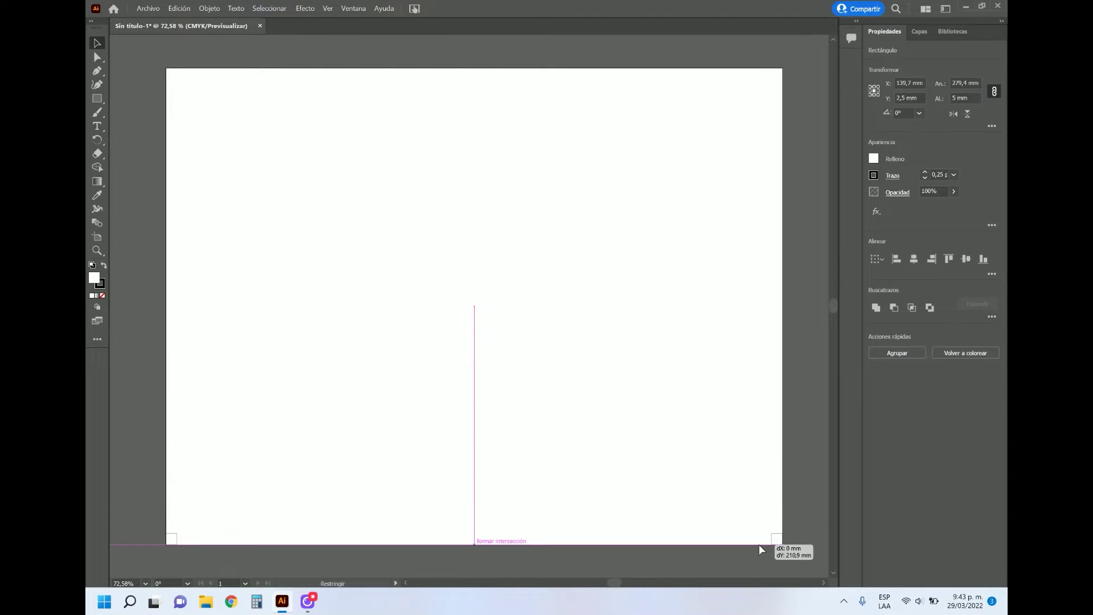
{"action": "key", "text": "alt"}
{"action": "left_click_drag", "start_coordinate": [760, 550], "coordinate": [763, 548]}
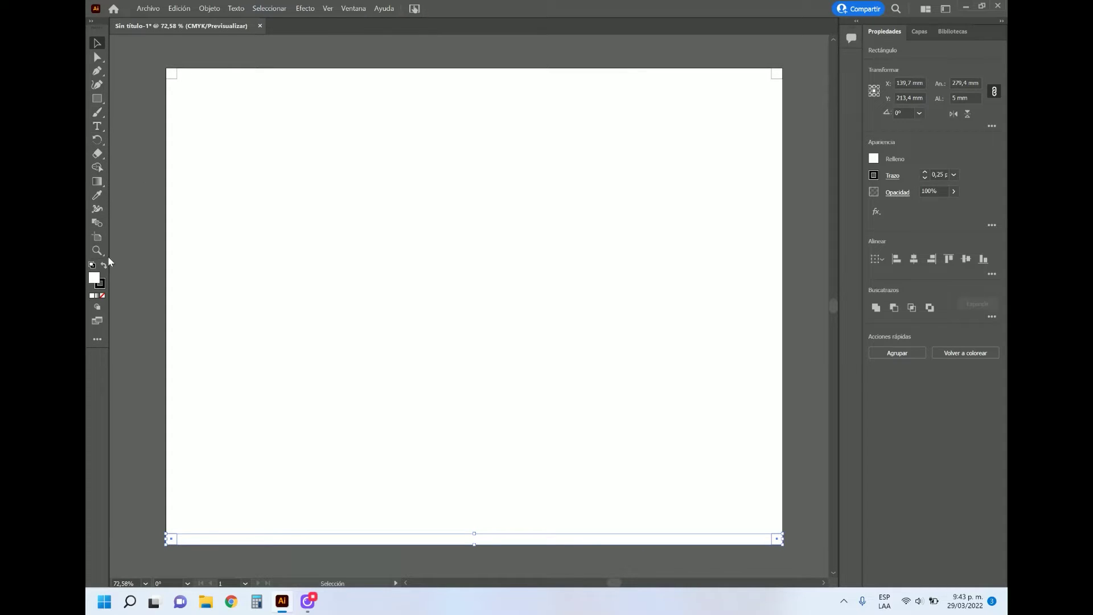
Step: Draw a 269.4 × 205.9 mm six-by-six rectangular grid between the top-left and bottom-right squares
{"action": "left_click", "coordinate": [102, 339]}
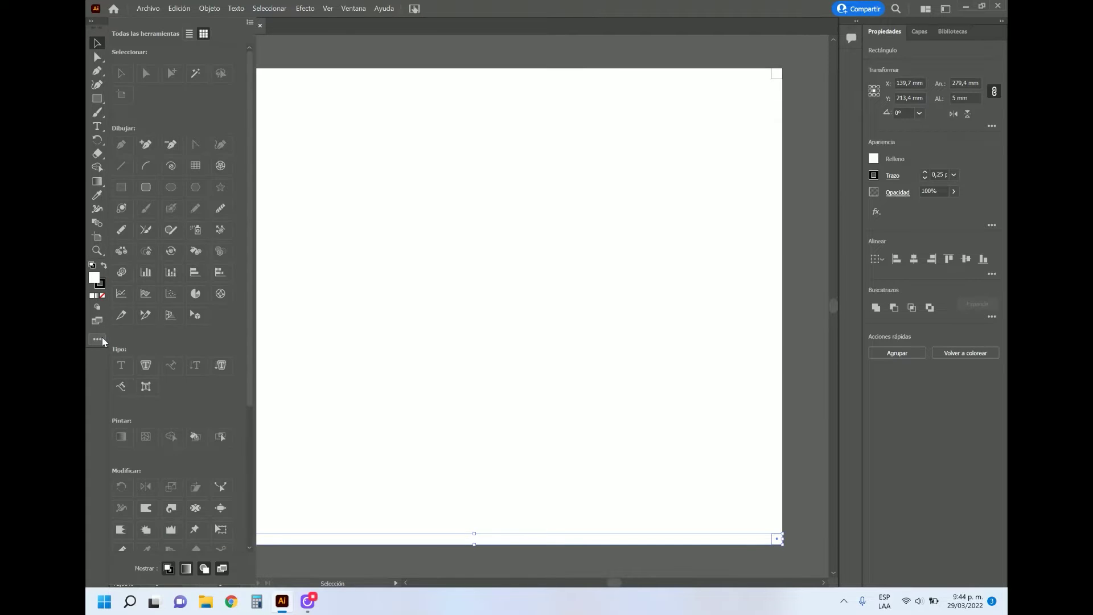
{"action": "left_click", "coordinate": [194, 166]}
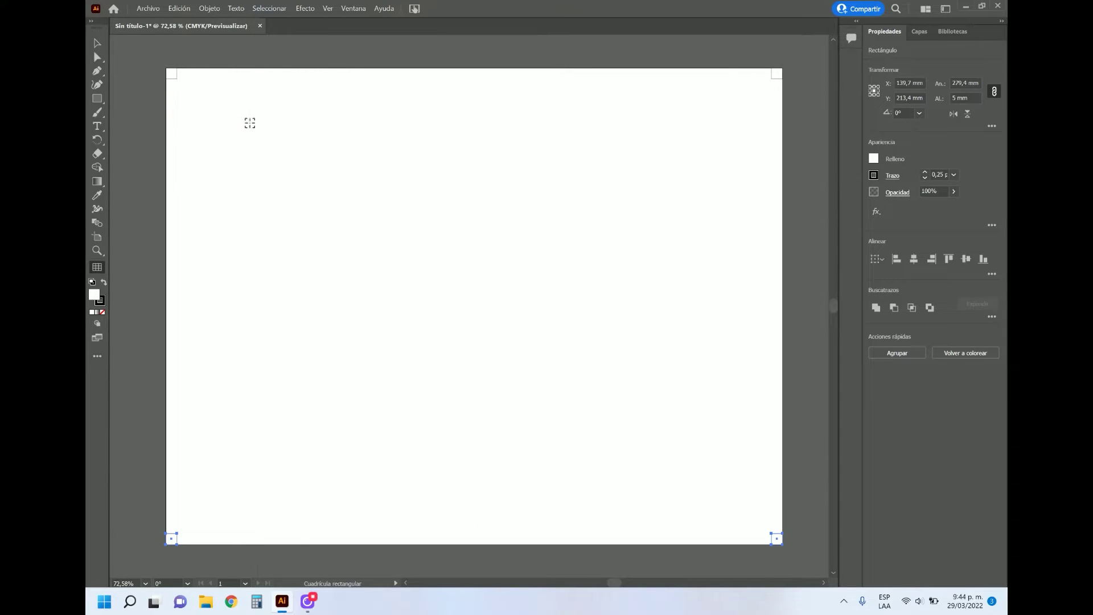
{"action": "double_click", "coordinate": [97, 269]}
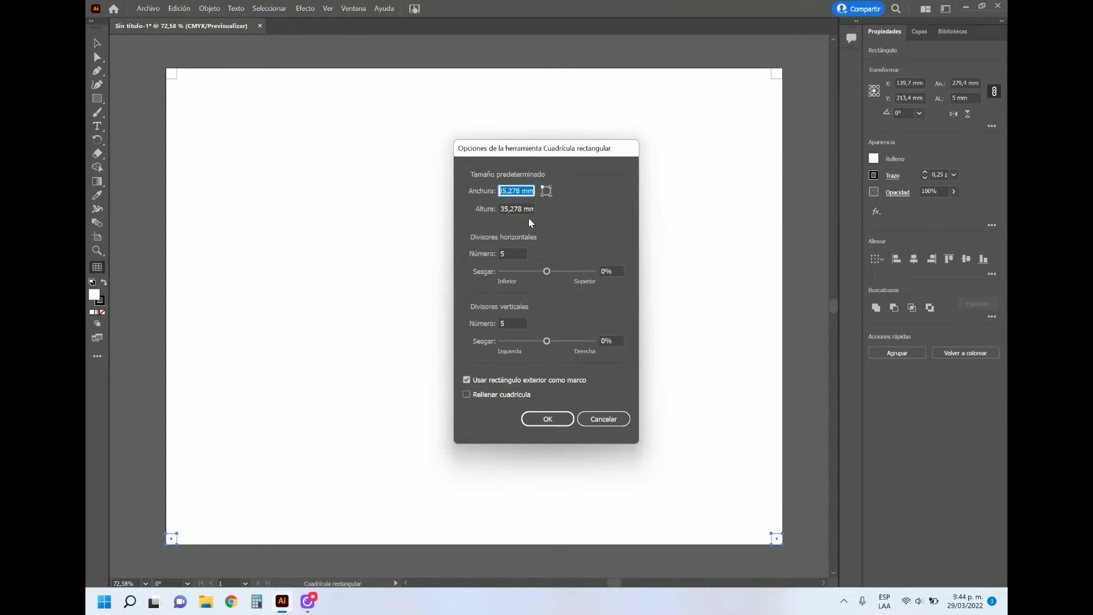
{"action": "left_click", "coordinate": [547, 419]}
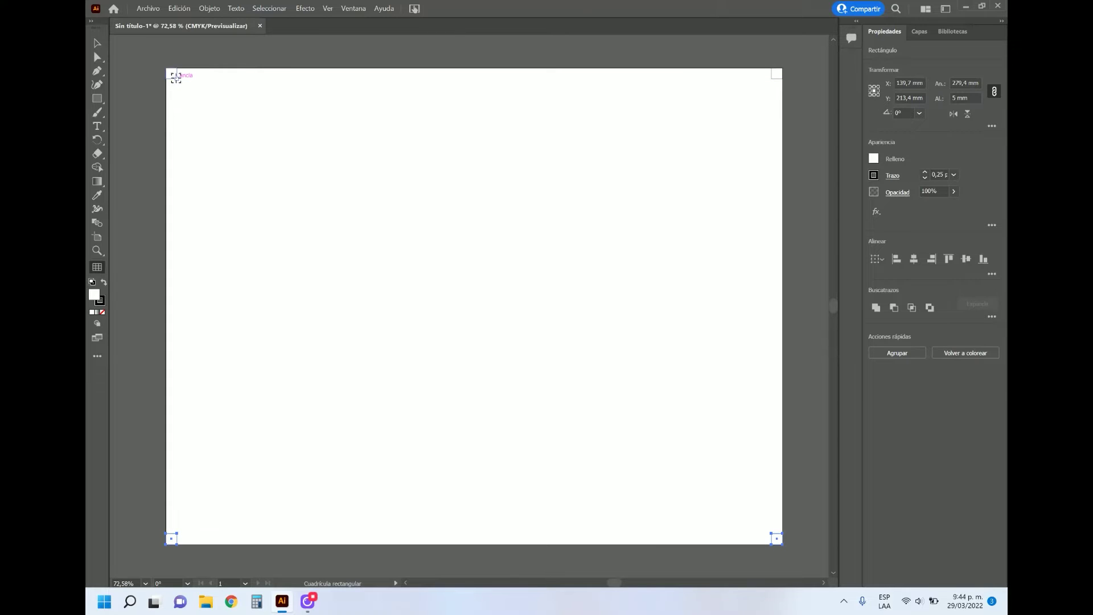
{"action": "mouse_move", "coordinate": [176, 78]}
{"action": "left_mouse_down"}
{"action": "mouse_move", "coordinate": [693, 438]}
{"action": "mouse_move", "coordinate": [771, 532]}
{"action": "left_mouse_up"}
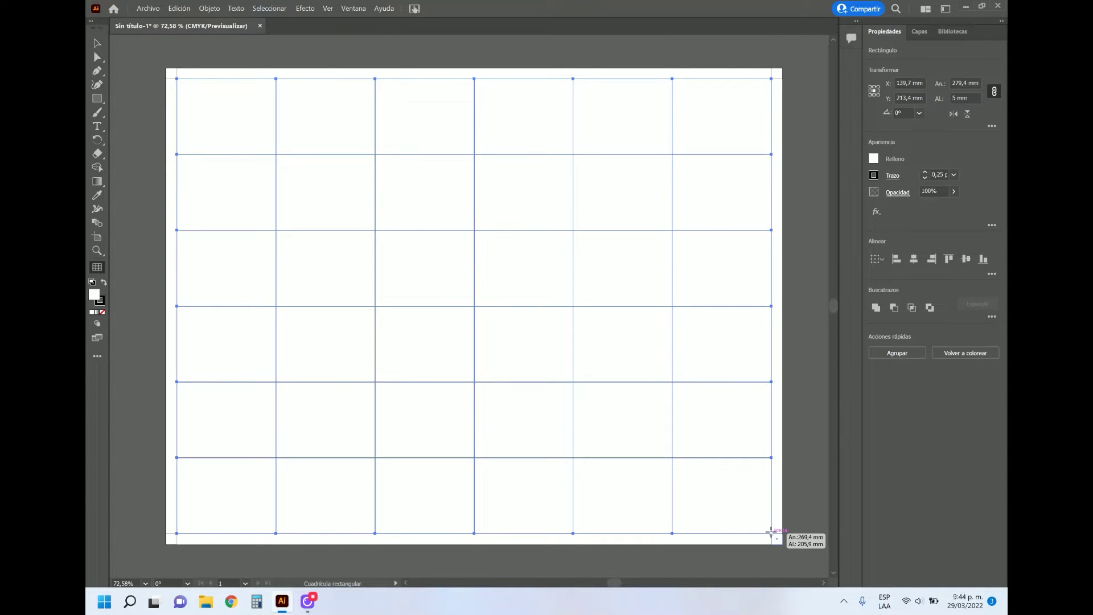
{"action": "left_click_drag", "start_coordinate": [770, 532], "coordinate": [771, 532]}
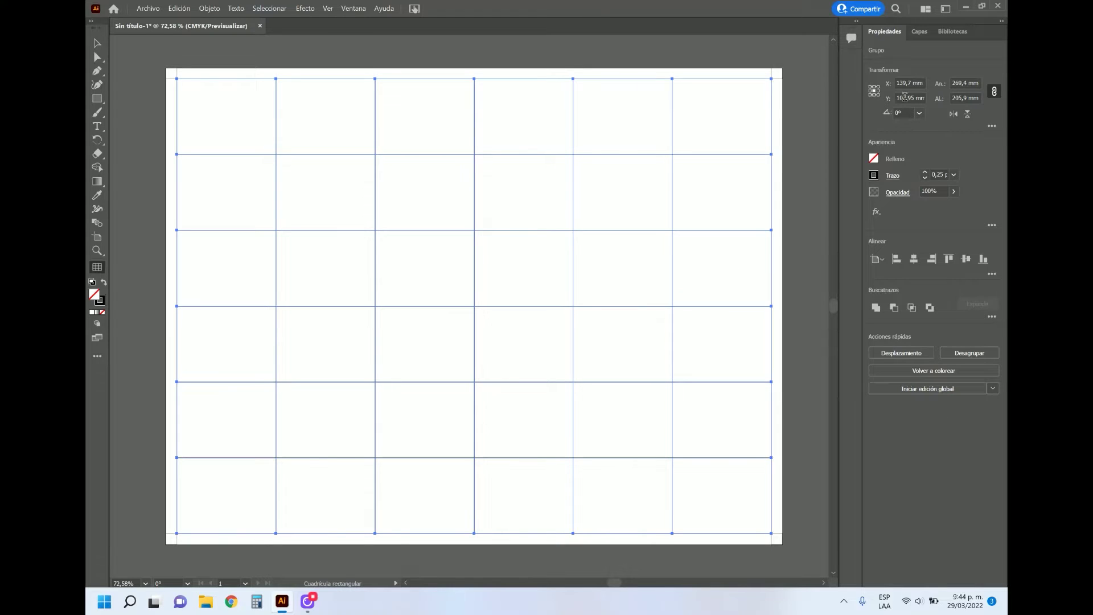
Step: Lock Capa 1 holding the grid and add a new Capa 2 layer above it
{"action": "left_click", "coordinate": [918, 31]}
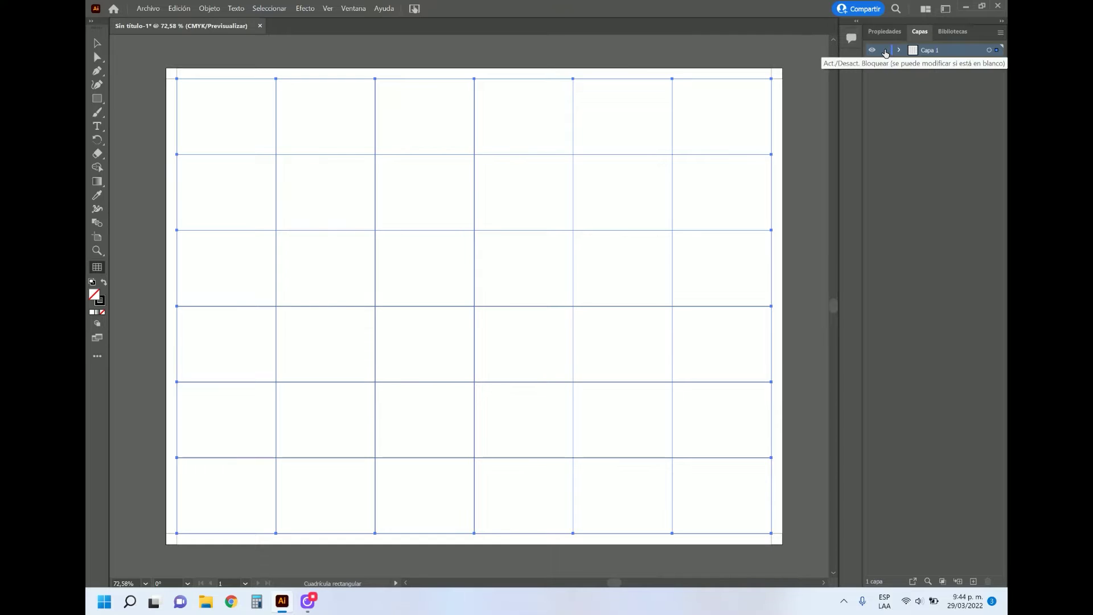
{"action": "left_click", "coordinate": [884, 51]}
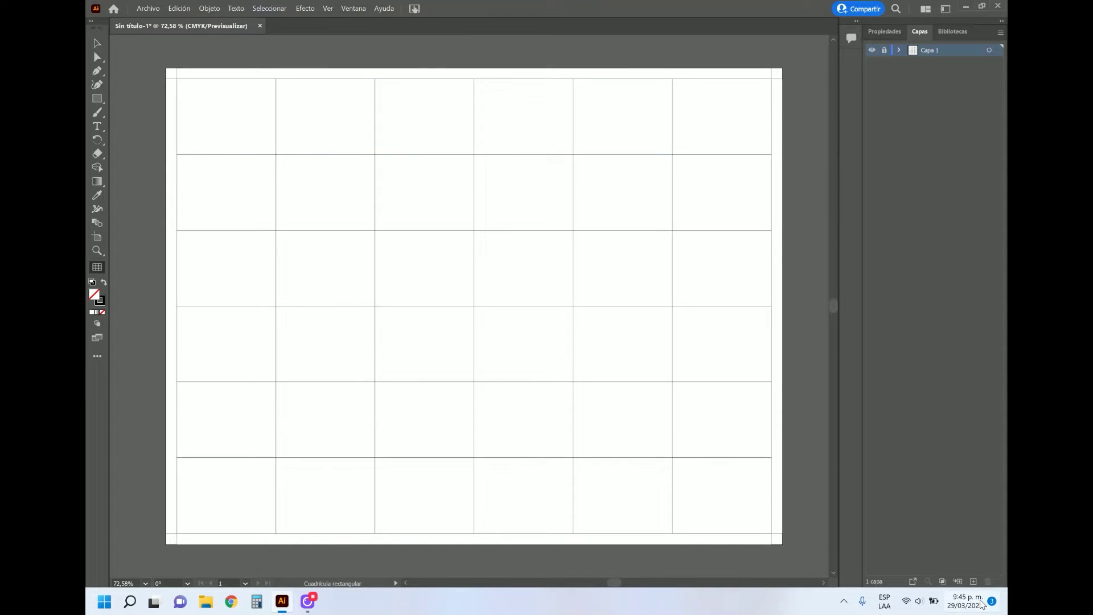
{"action": "left_click", "coordinate": [972, 581]}
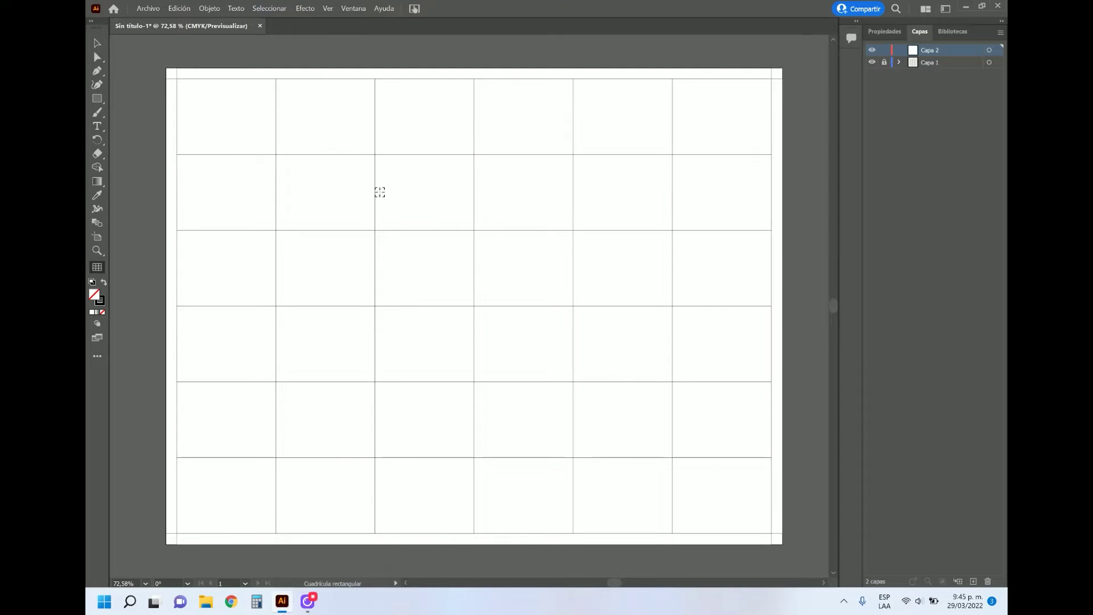
{"action": "left_click", "coordinate": [97, 99]}
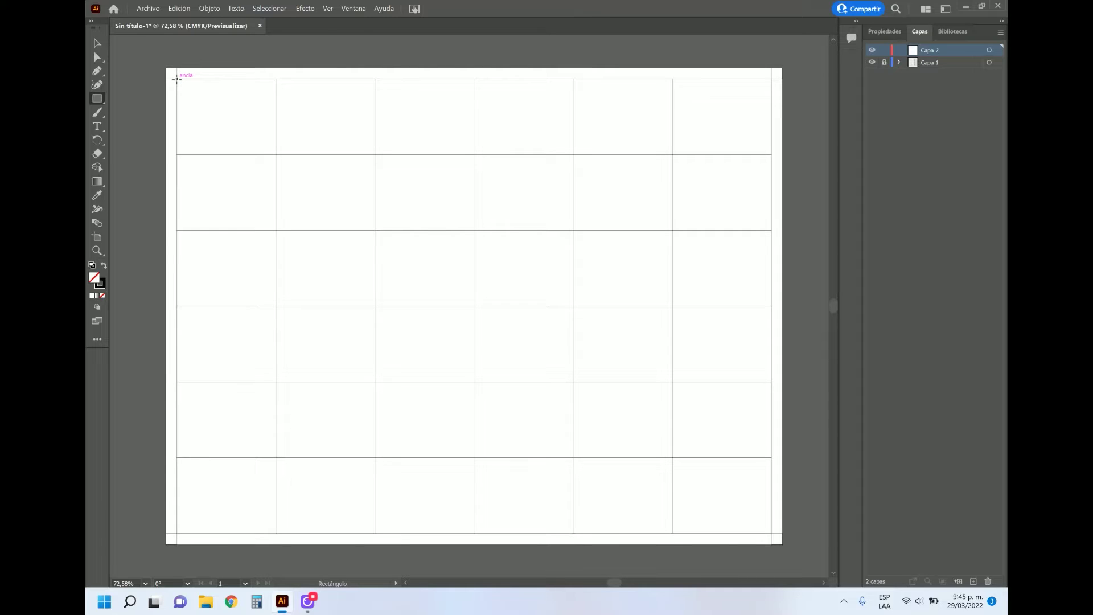
Step: Draw a rectangle on Capa 2 exactly covering the grid's top-left cell
{"action": "left_click_drag", "start_coordinate": [176, 79], "coordinate": [276, 153]}
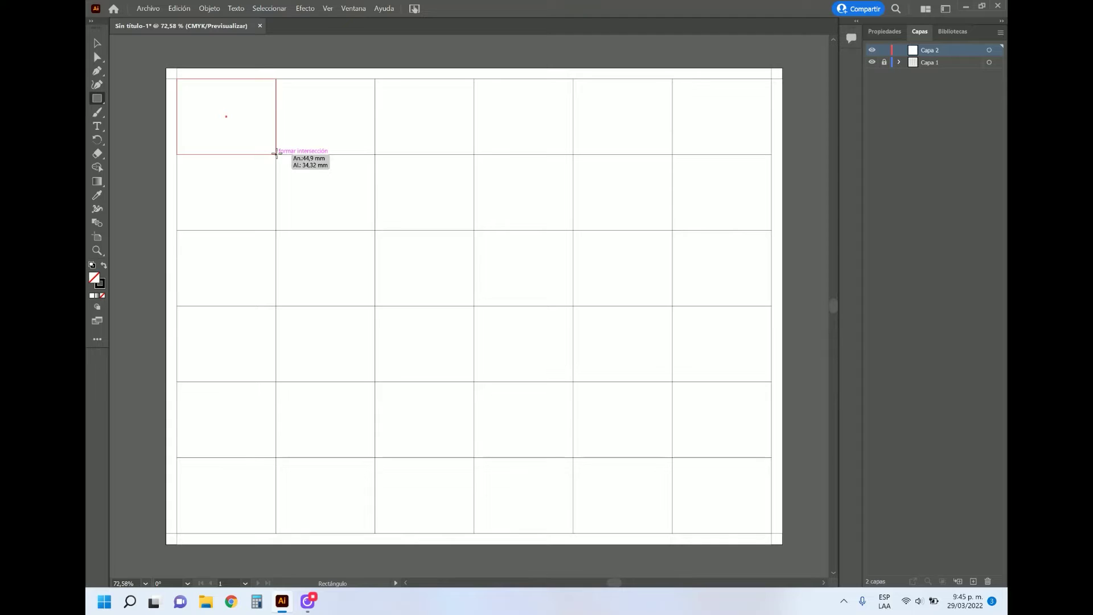
{"action": "left_click_drag", "start_coordinate": [276, 154], "coordinate": [274, 155]}
{"action": "left_click_drag", "start_coordinate": [274, 155], "coordinate": [276, 154]}
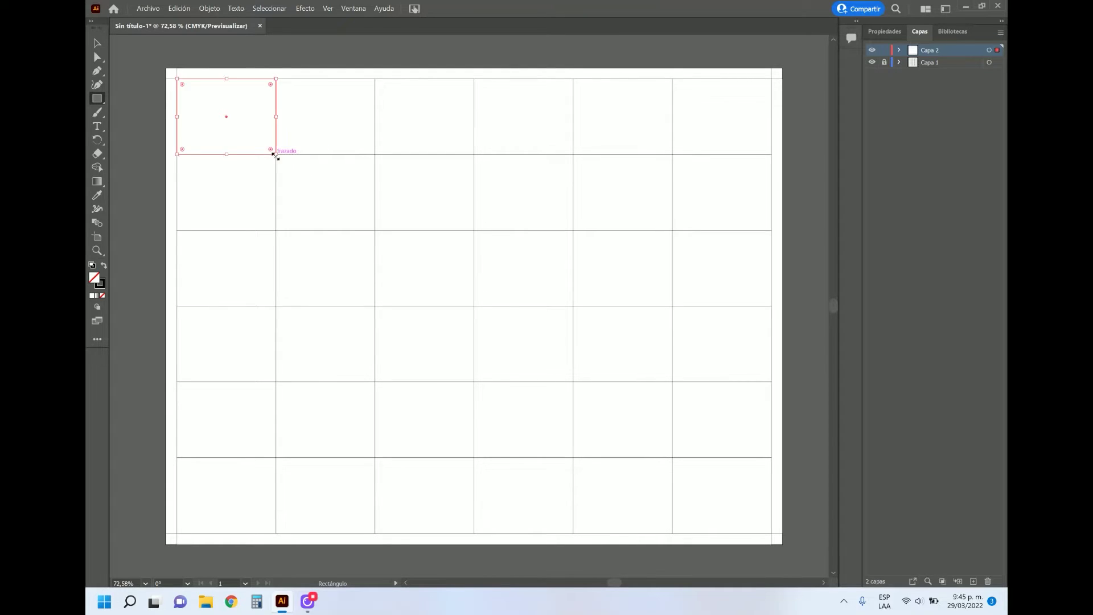
{"action": "left_click", "coordinate": [97, 43]}
{"action": "left_click", "coordinate": [193, 10]}
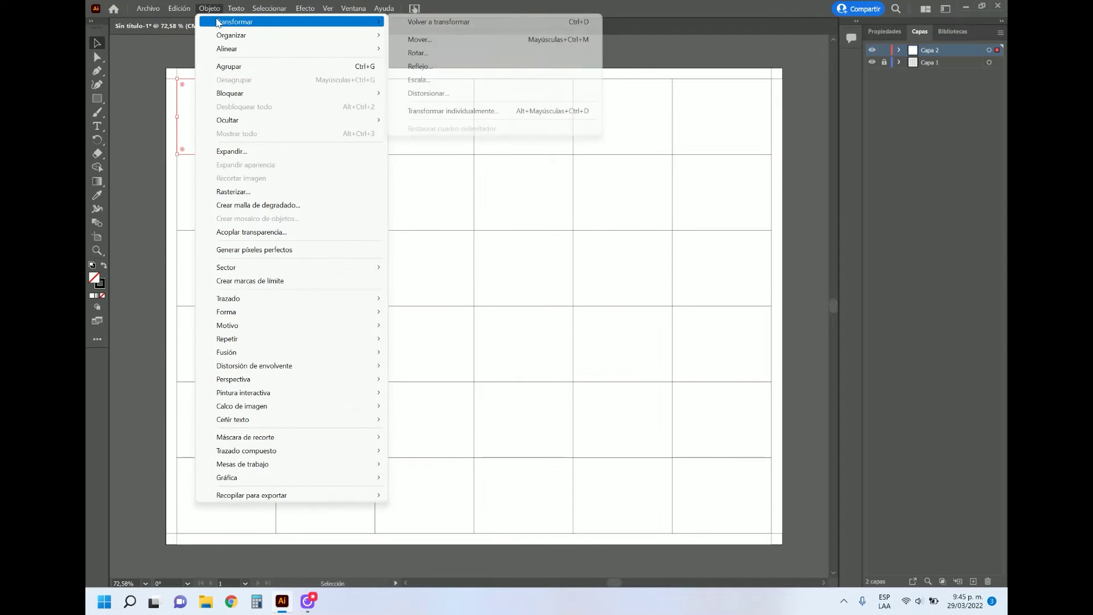
{"action": "mouse_move", "coordinate": [291, 21]}
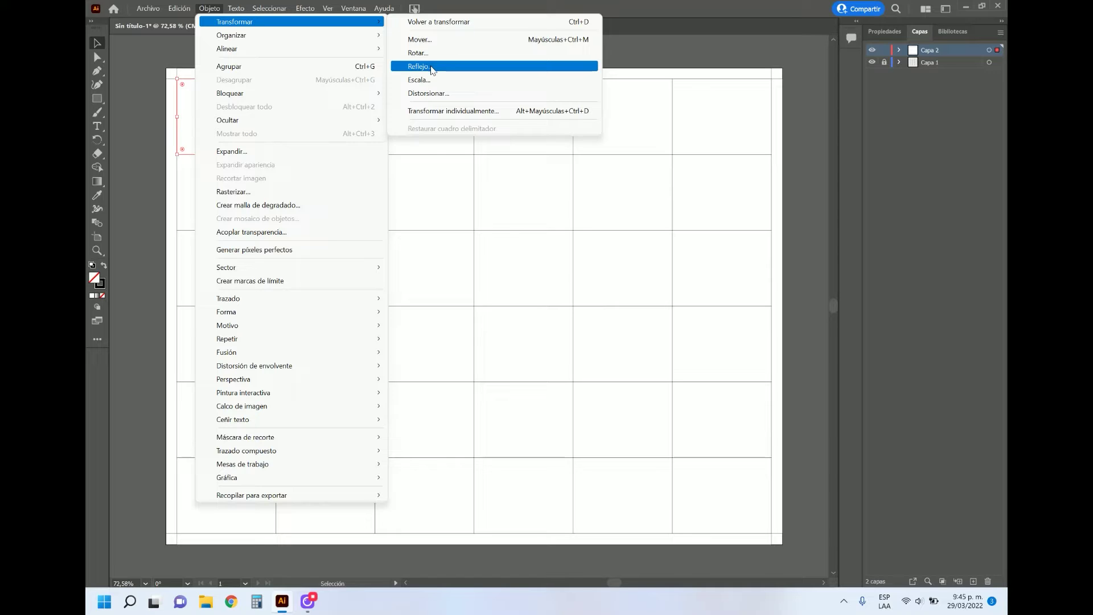
Step: Alt-drag a copy of the top-left panel rectangle into the second grid cell
{"action": "left_click", "coordinate": [122, 42]}
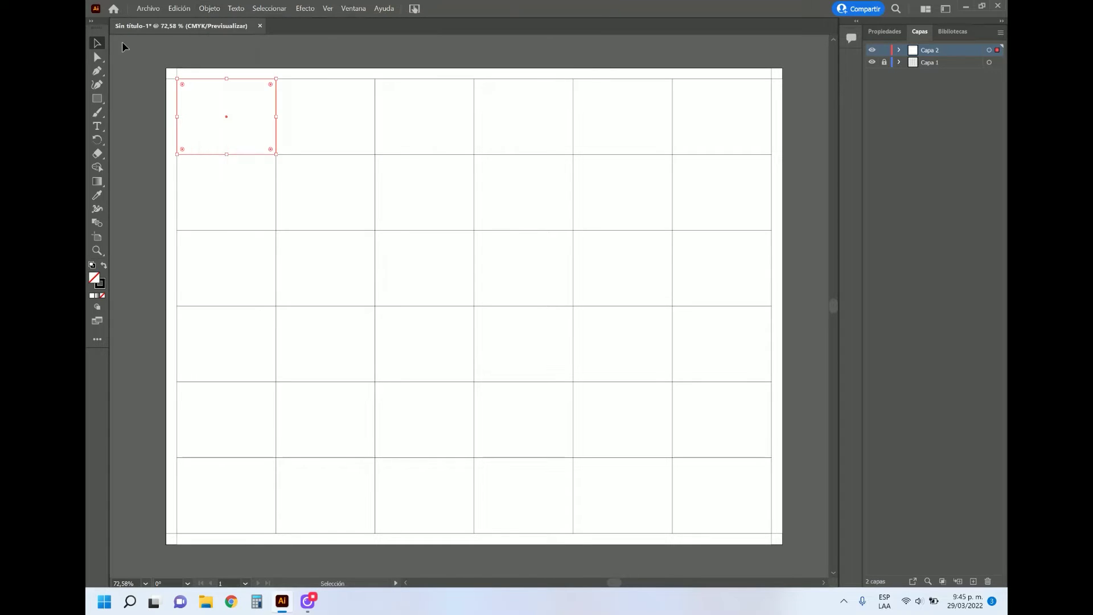
{"action": "left_click_drag", "start_coordinate": [273, 127], "coordinate": [329, 133]}
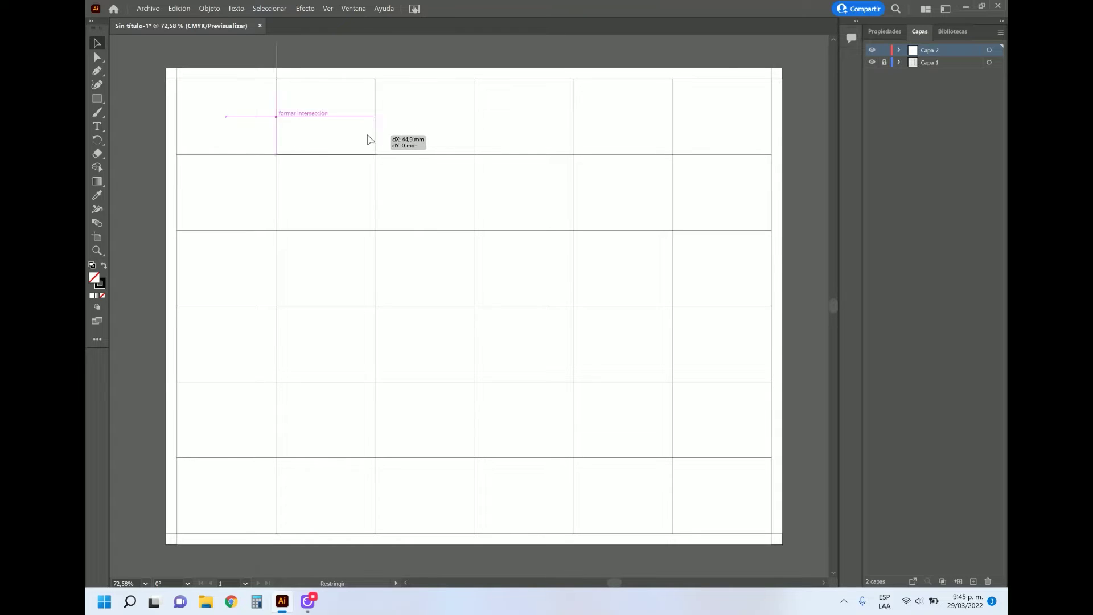
{"action": "left_click_drag", "start_coordinate": [329, 134], "coordinate": [376, 140]}
{"action": "key", "text": "alt"}
{"action": "left_click_drag", "start_coordinate": [376, 141], "coordinate": [377, 140]}
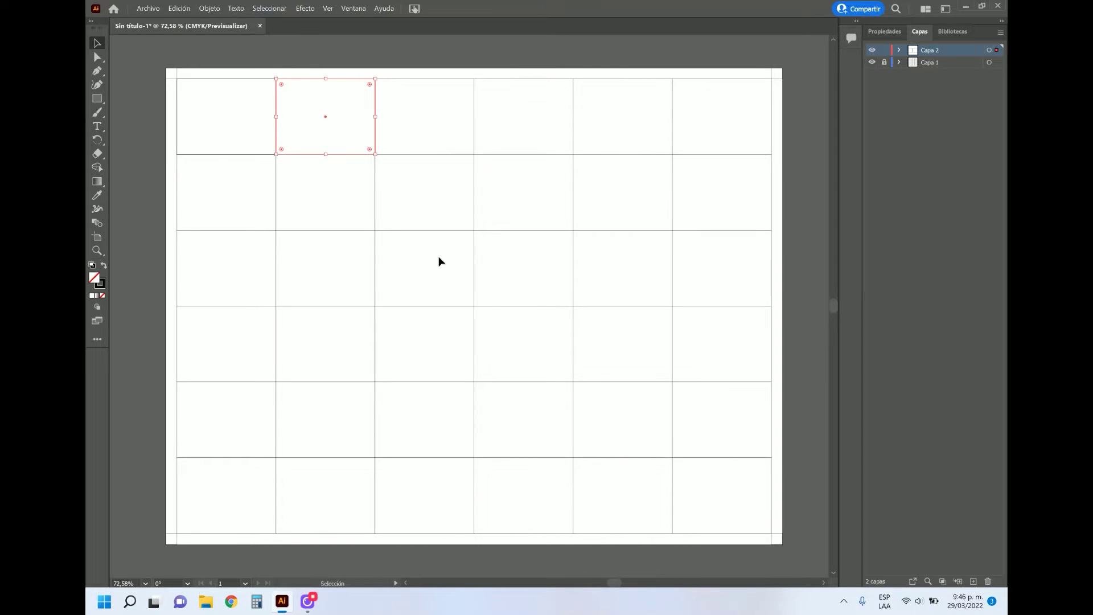
{"action": "left_click", "coordinate": [246, 132]}
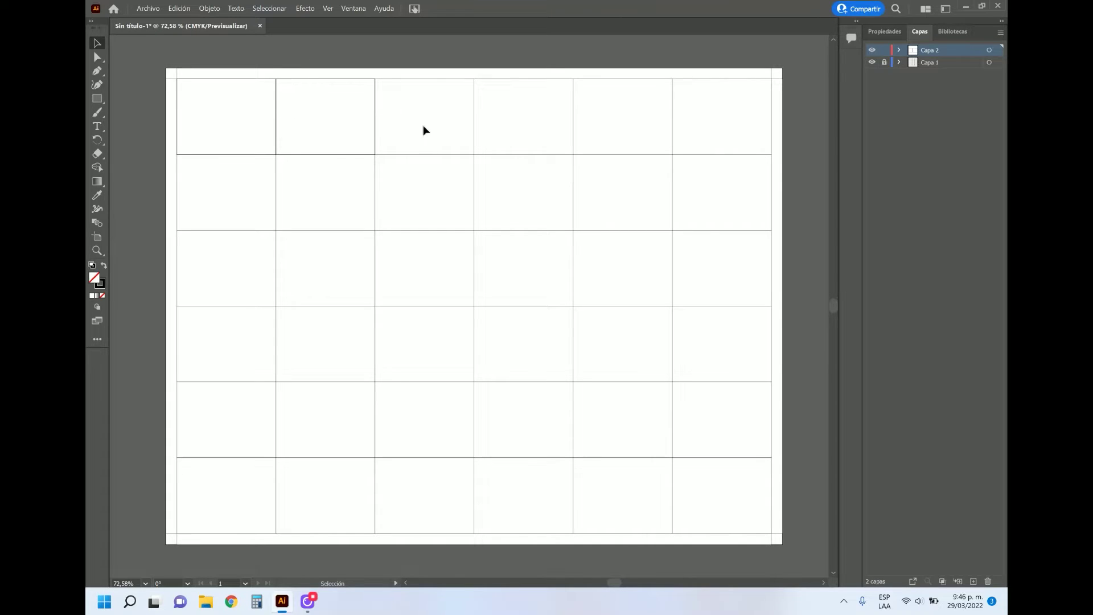
{"action": "key", "text": "a"}
{"action": "key", "text": "v"}
Step: Fill the rest of the top row with panels by repeating the move with Ctrl+D
{"action": "left_click", "coordinate": [307, 85]}
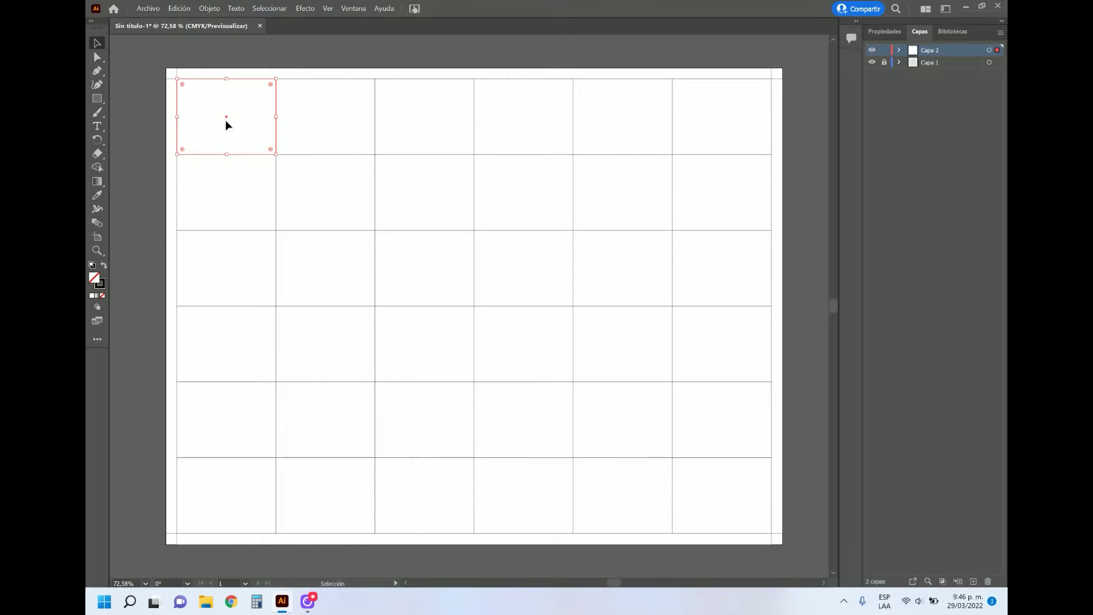
{"action": "left_click_drag", "start_coordinate": [225, 118], "coordinate": [324, 124]}
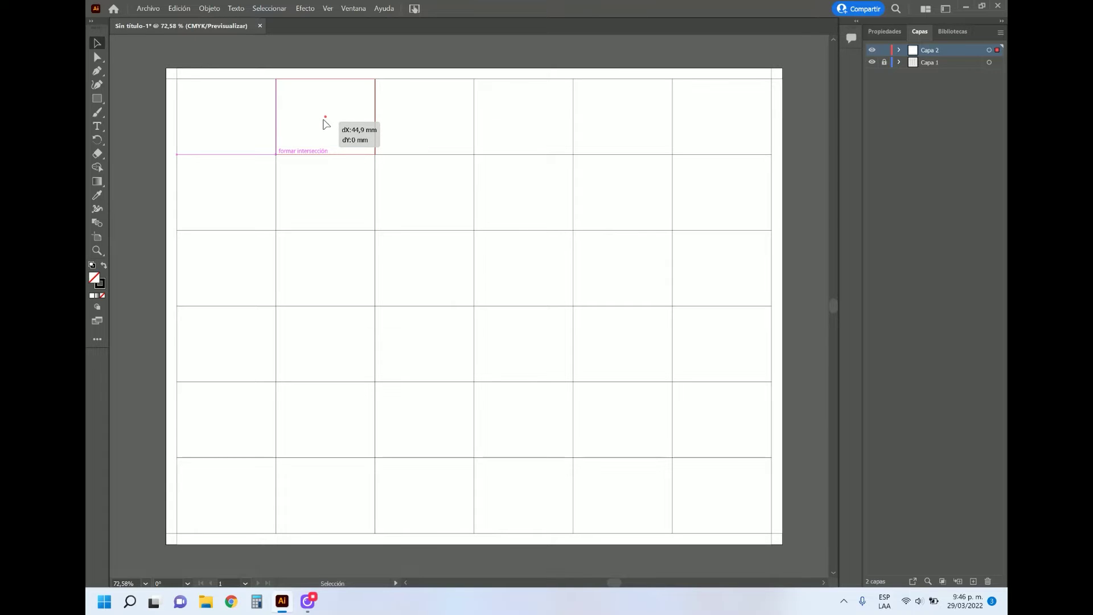
{"action": "left_click_drag", "start_coordinate": [324, 124], "coordinate": [324, 124]}
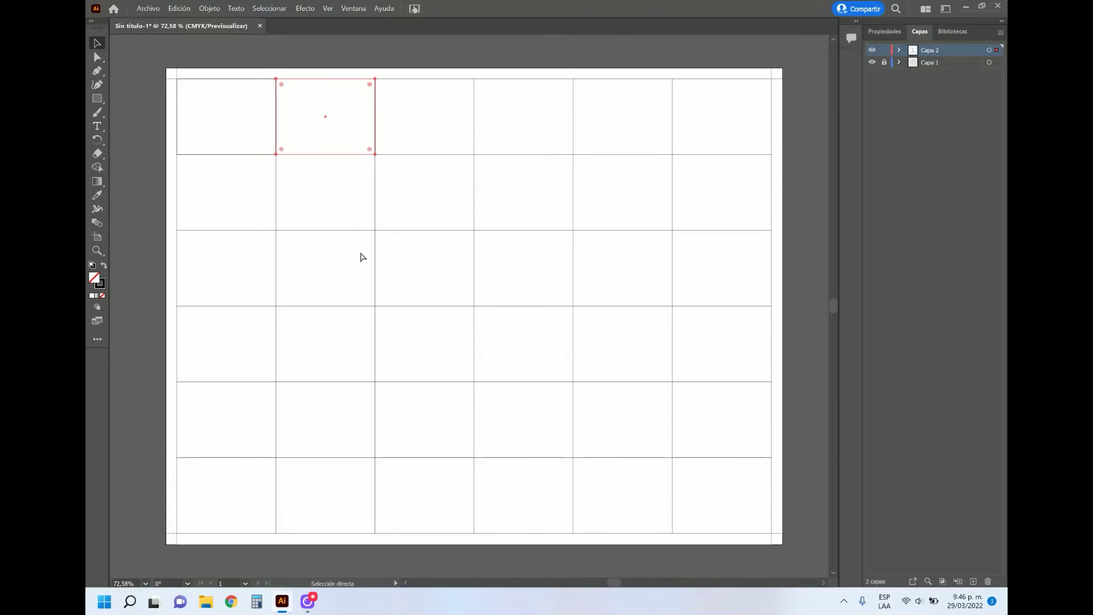
{"action": "key", "text": "ctrl+d"}
{"action": "key", "text": "ctrl+d"}
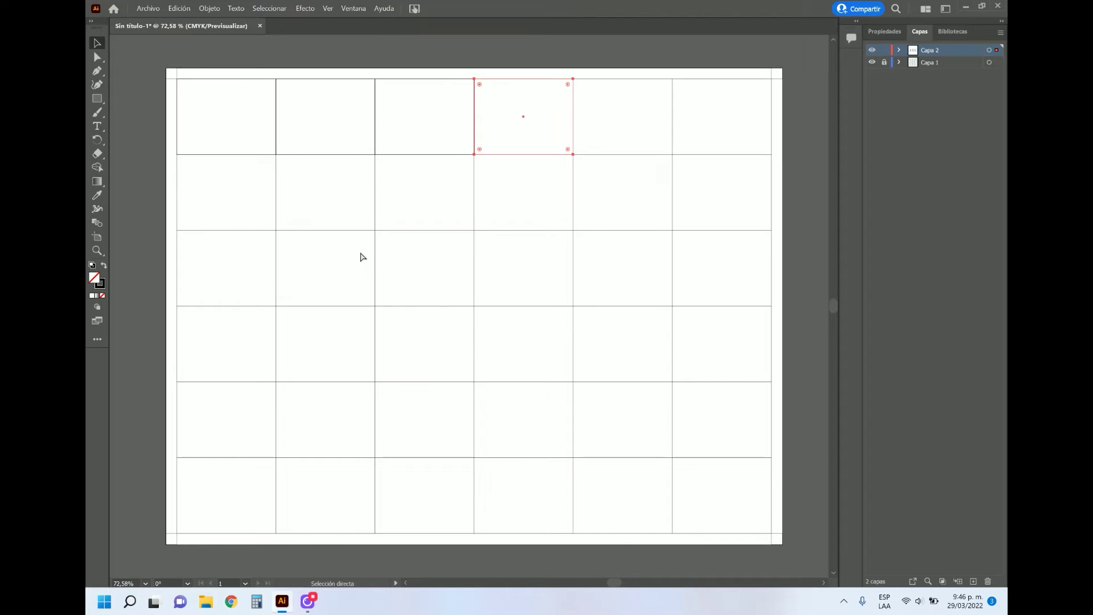
{"action": "key", "text": "ctrl+d"}
{"action": "key", "text": "ctrl+d"}
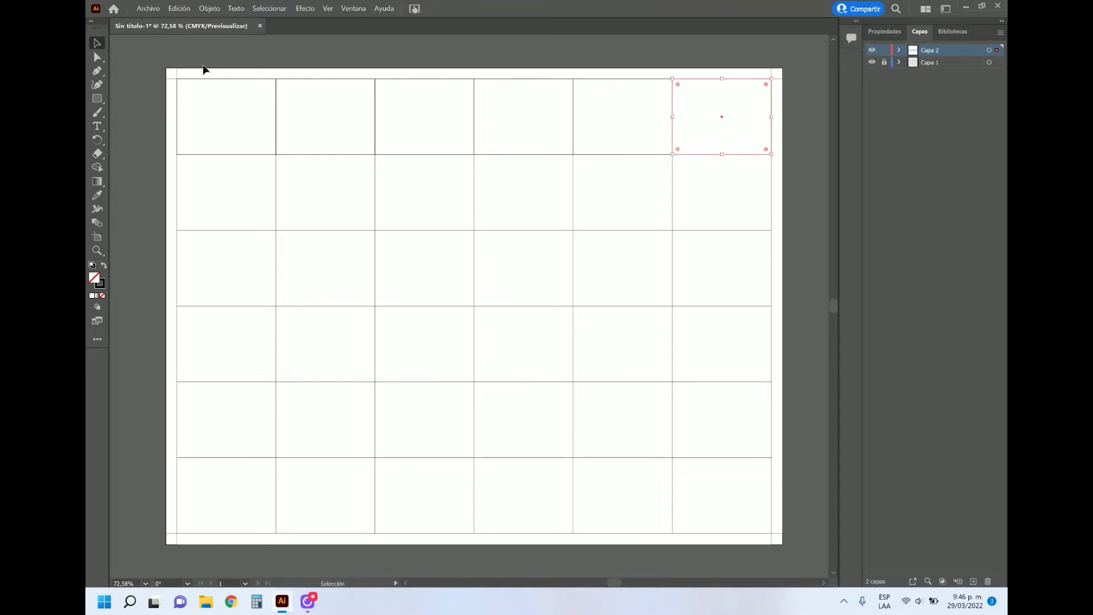
Step: Copy the top row down, repeat with Ctrl+D to fill all six rows, then select every panel
{"action": "left_click_drag", "start_coordinate": [203, 70], "coordinate": [722, 129]}
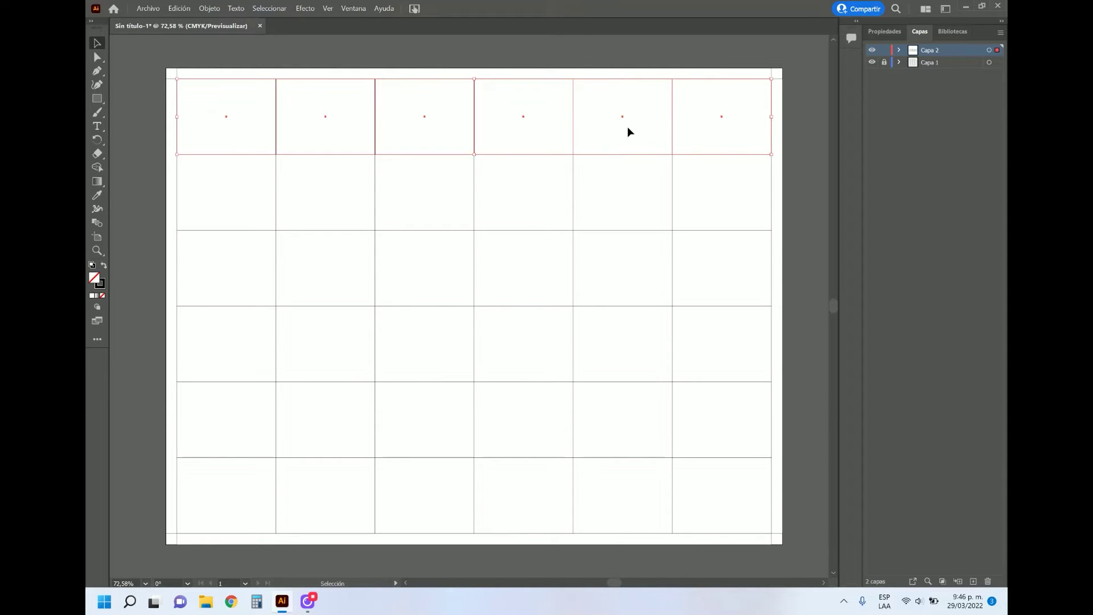
{"action": "left_click_drag", "start_coordinate": [622, 121], "coordinate": [619, 197]}
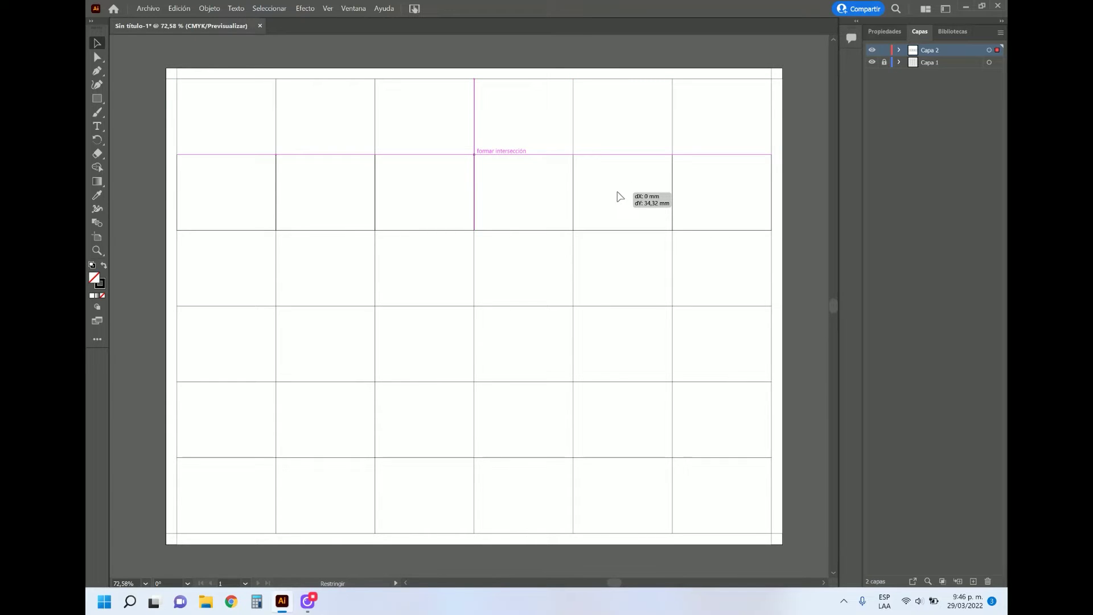
{"action": "left_click_drag", "start_coordinate": [619, 197], "coordinate": [619, 196]}
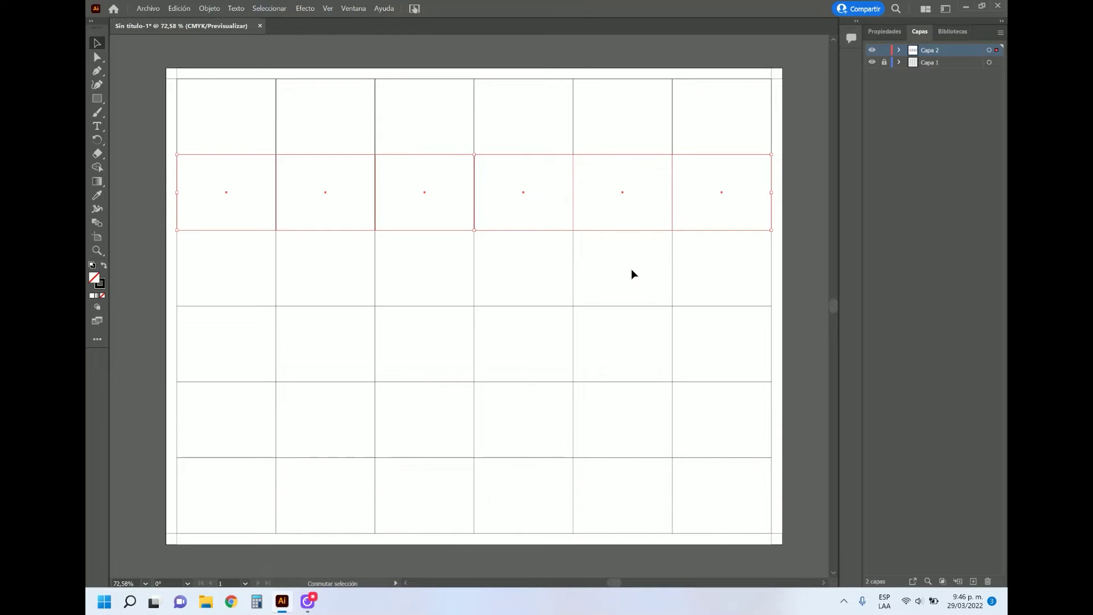
{"action": "key", "text": "a"}
{"action": "key", "text": "ctrl+d"}
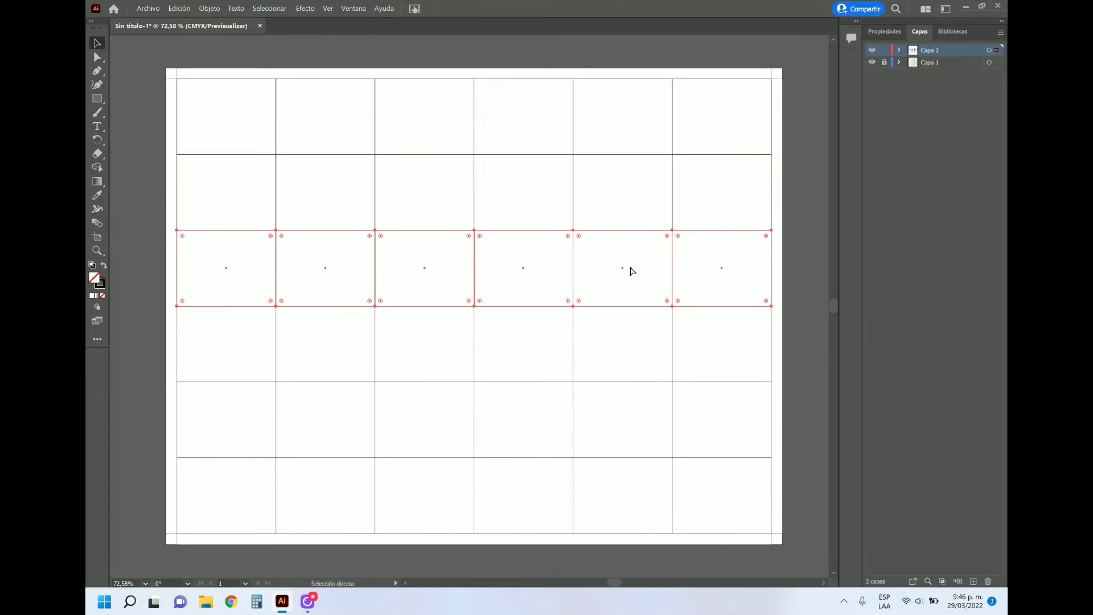
{"action": "key", "text": "ctrl+d"}
{"action": "key", "text": "ctrl+d"}
{"action": "key", "text": "v"}
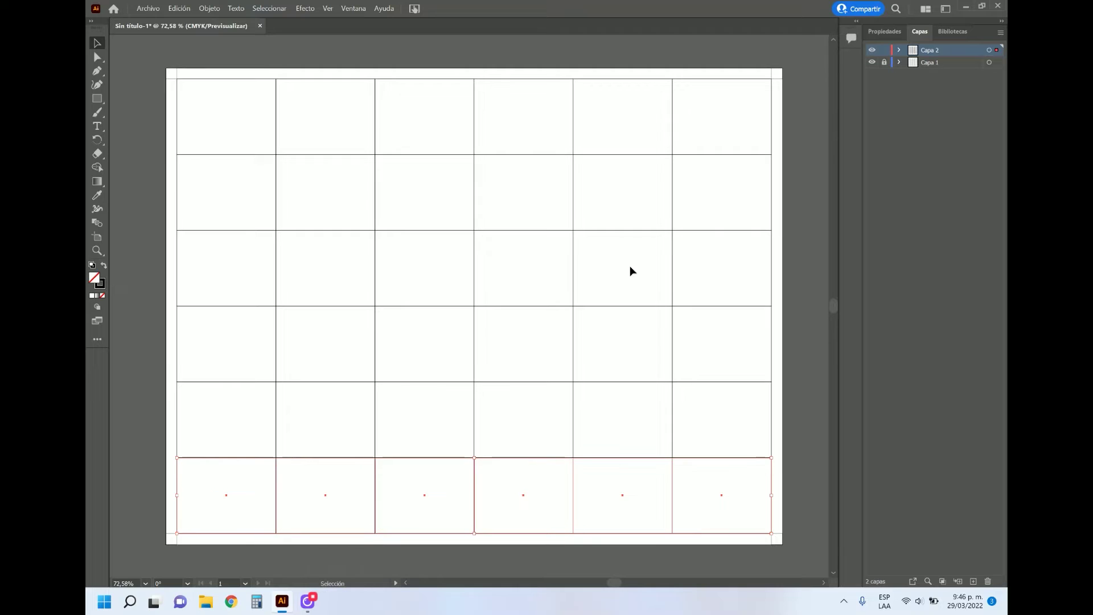
{"action": "left_click_drag", "start_coordinate": [152, 102], "coordinate": [753, 473]}
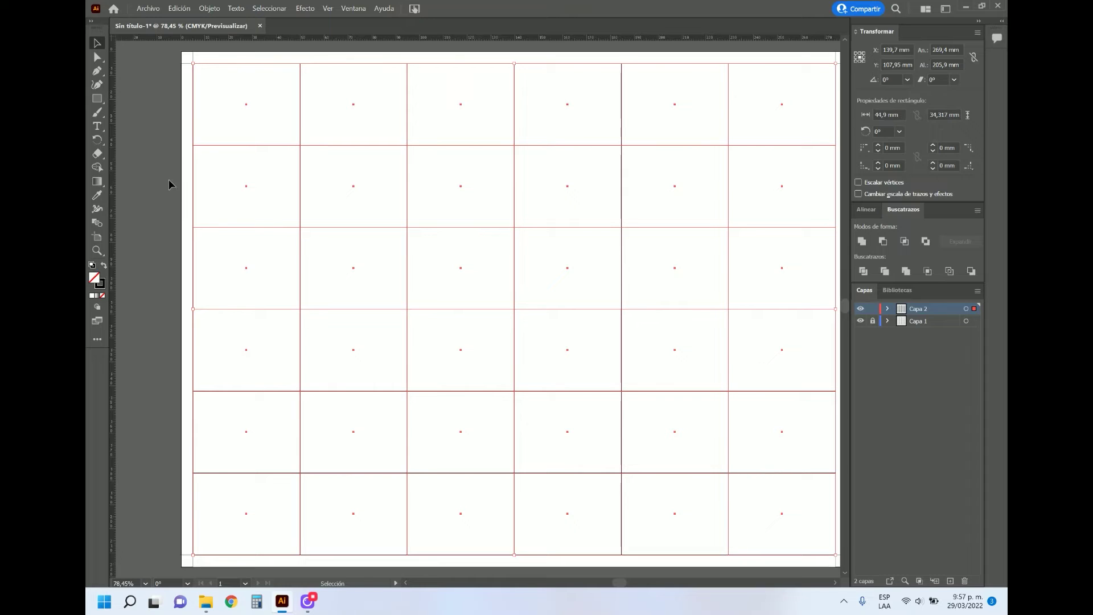
Step: Reselect all panels, lock Capa 1, and float the Transformar panel showing 269.4 × 205.9 mm
{"action": "left_click", "coordinate": [166, 149]}
{"action": "mouse_move", "coordinate": [163, 97]}
{"action": "left_mouse_down"}
{"action": "mouse_move", "coordinate": [626, 431]}
{"action": "mouse_move", "coordinate": [839, 532]}
{"action": "left_mouse_up"}
{"action": "left_click", "coordinate": [873, 320]}
{"action": "left_click_drag", "start_coordinate": [884, 35], "coordinate": [724, 93]}
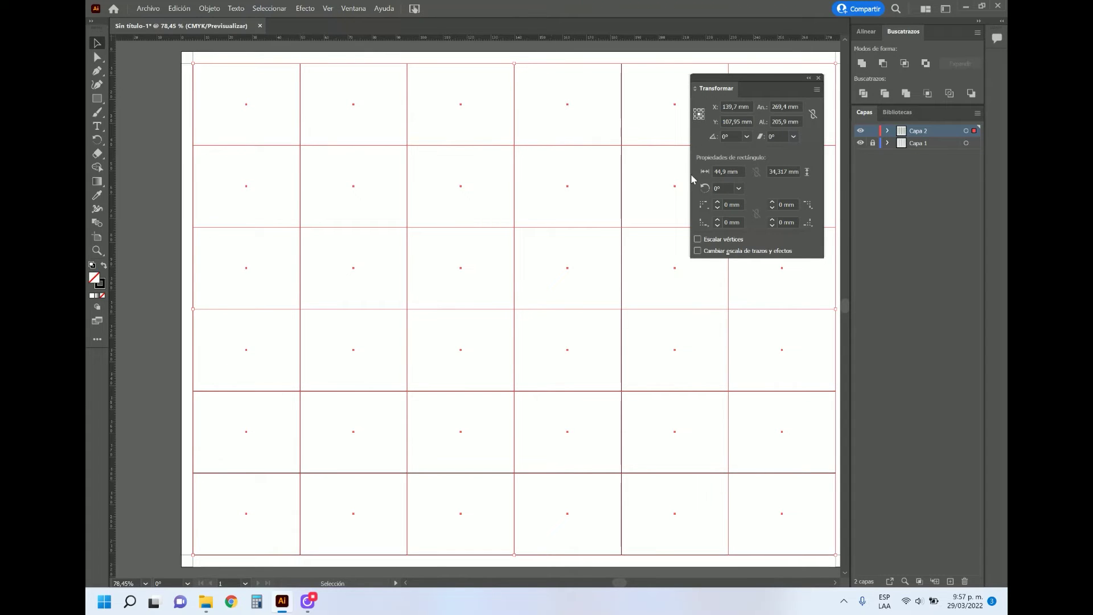
Step: Resize all panels to 42.9 × 32.317 mm by subtracting 2 mm from width and height
{"action": "left_click", "coordinate": [741, 172]}
{"action": "type", "text": "-2"}
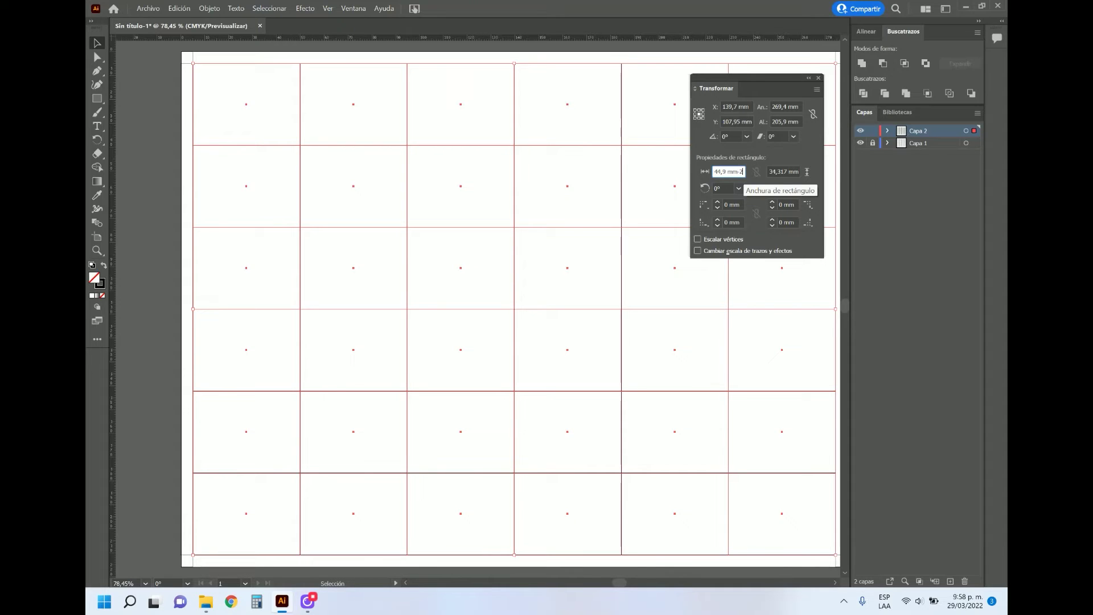
{"action": "type", "text": "mm"}
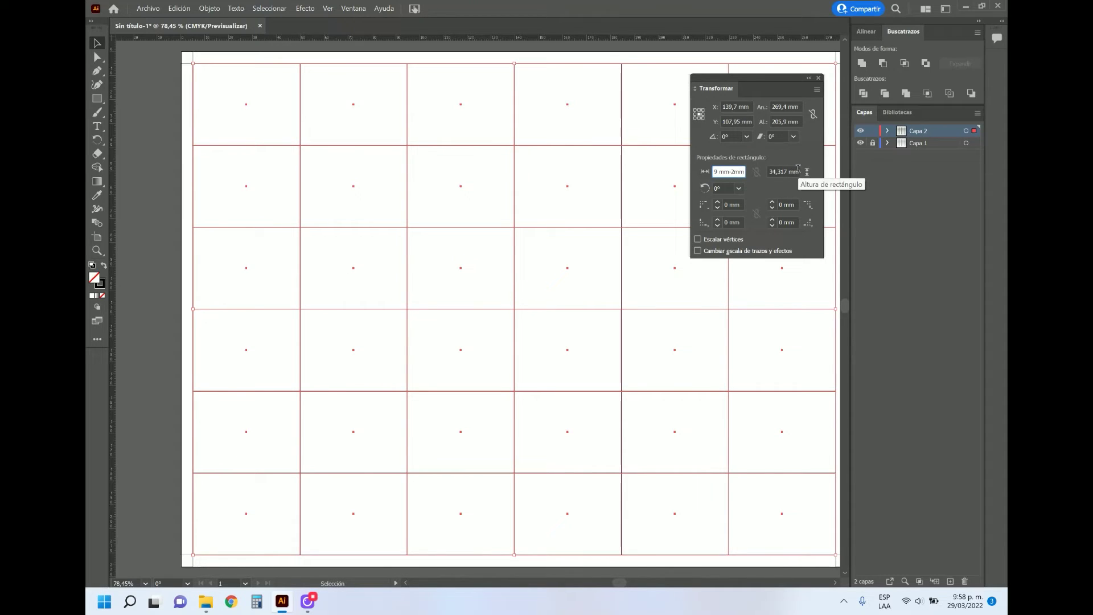
{"action": "key", "text": "Tab"}
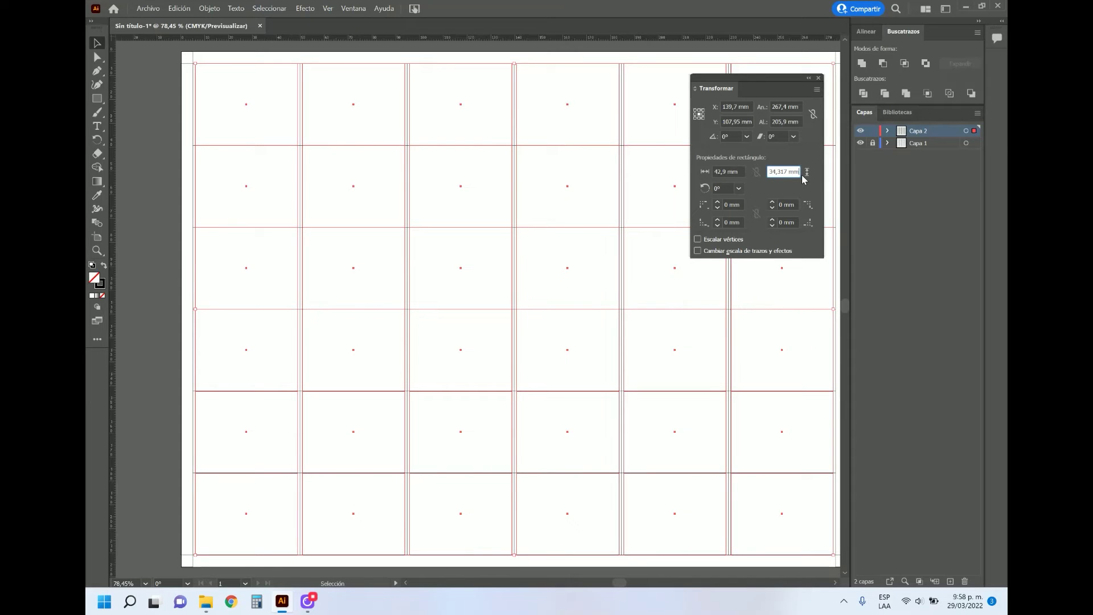
{"action": "type", "text": "7 mm-2mm"}
{"action": "key", "text": "Return"}
{"action": "left_click", "coordinate": [169, 253]}
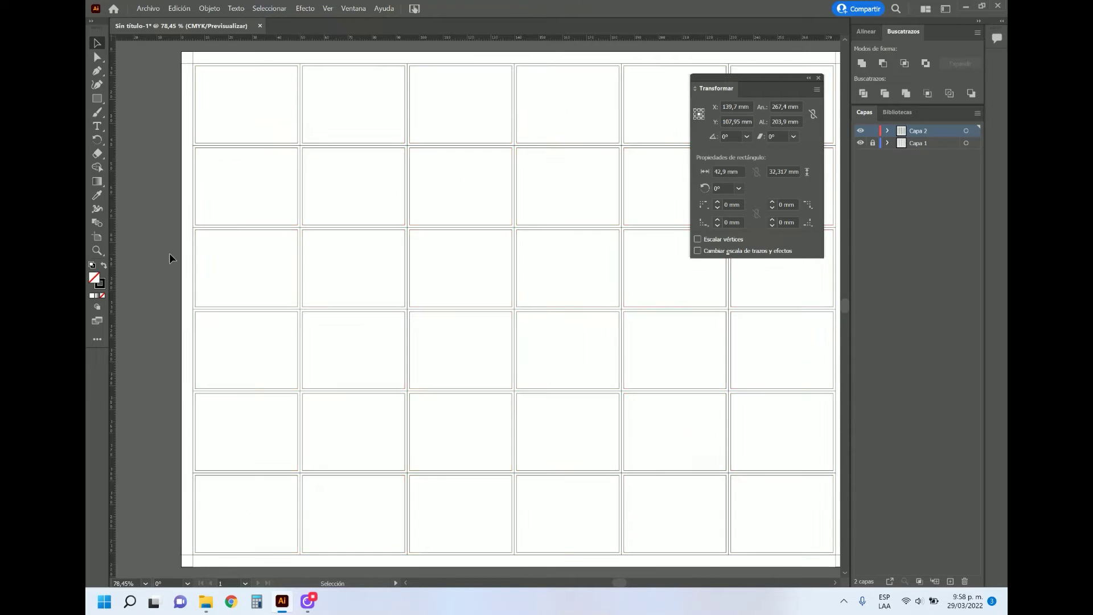
Step: Inspect the new gutters around the top-left panel up close, then hide the Capa 1 layer
{"action": "key", "text": "z"}
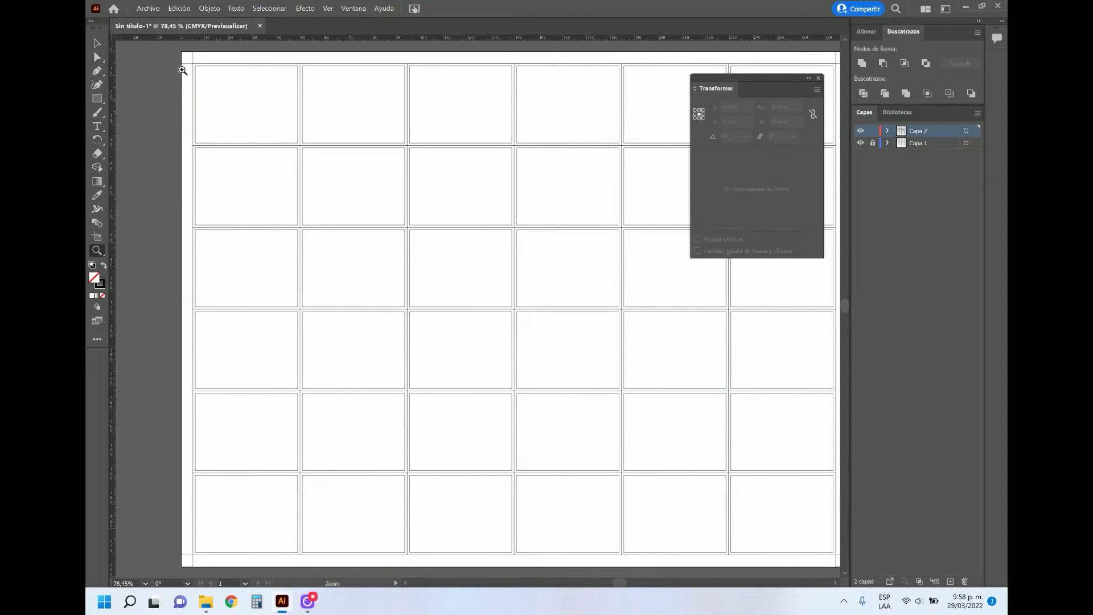
{"action": "left_click_drag", "start_coordinate": [183, 63], "coordinate": [364, 195]}
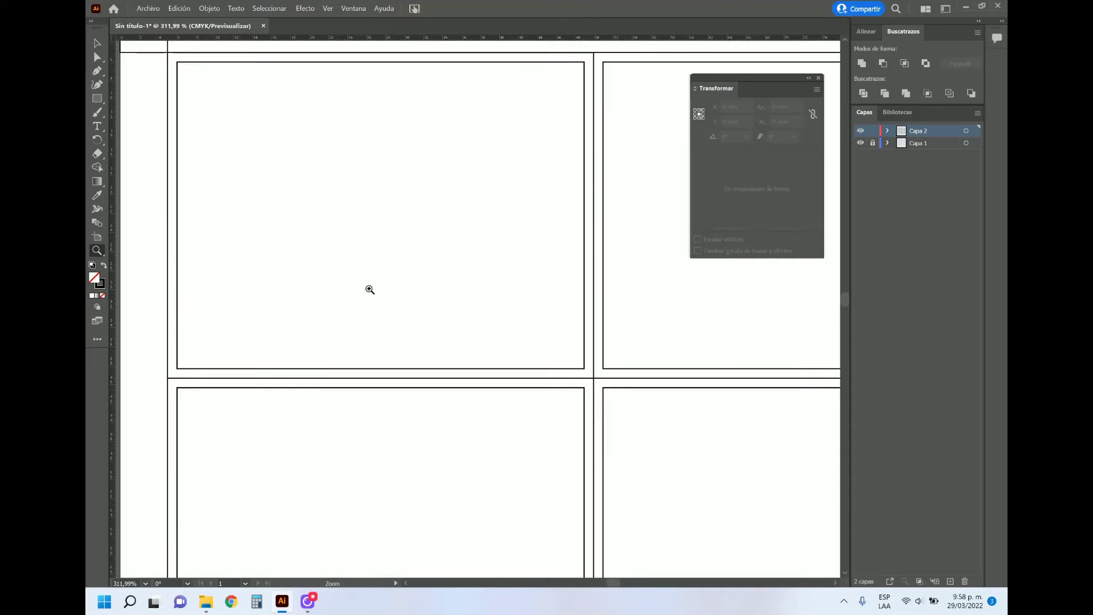
{"action": "left_click_drag", "start_coordinate": [271, 232], "coordinate": [316, 280]}
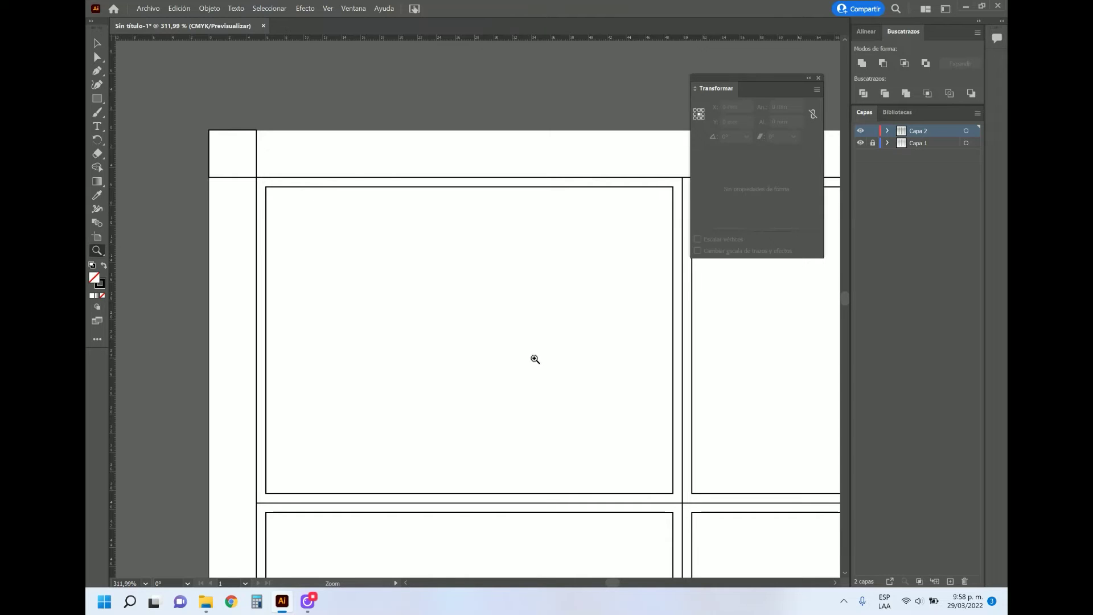
{"action": "left_click_drag", "start_coordinate": [534, 358], "coordinate": [437, 354]}
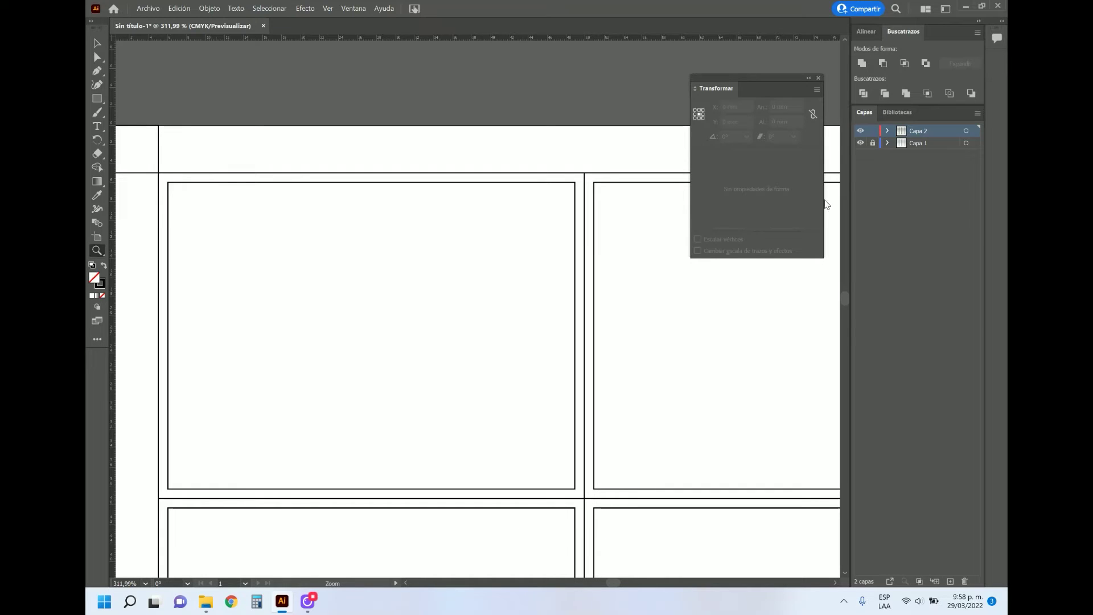
{"action": "left_click", "coordinate": [860, 143]}
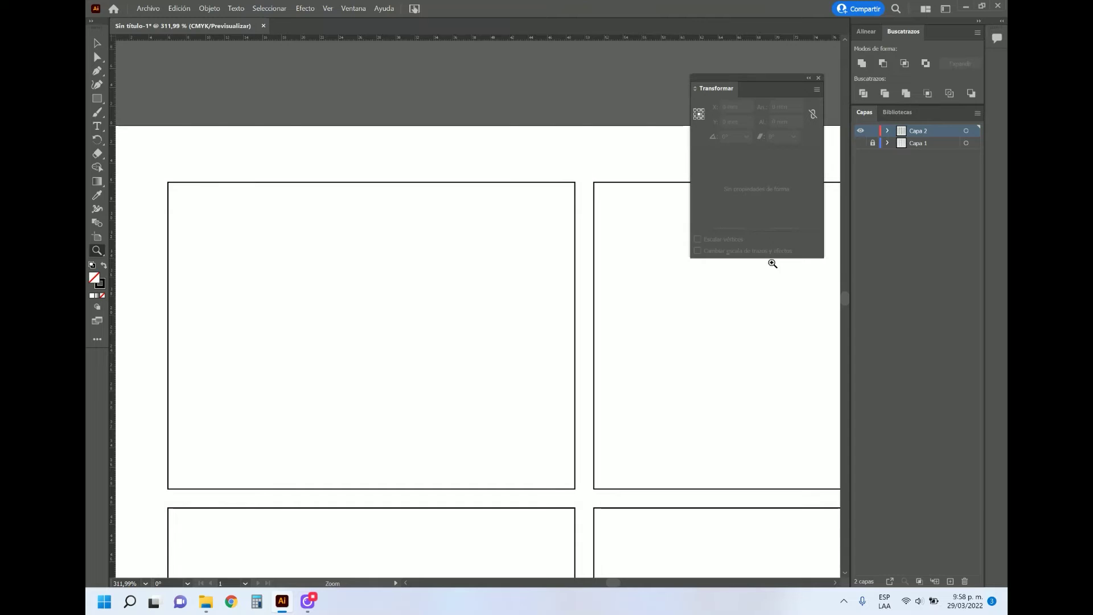
{"action": "scroll", "coordinate": [770, 267], "scroll_direction": "down", "scroll_amount": 5}
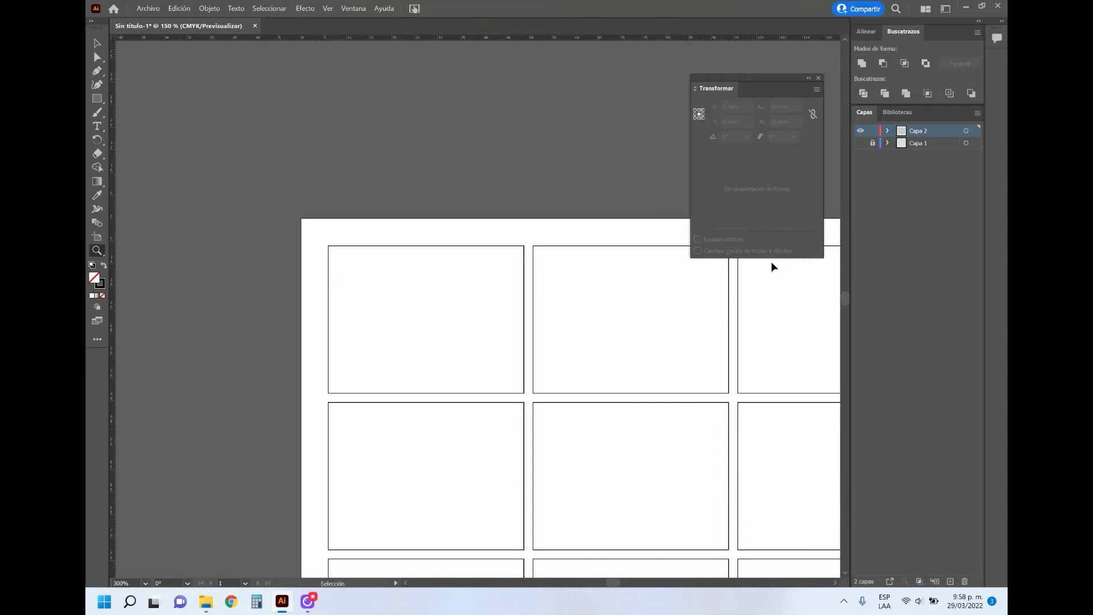
{"action": "left_click_drag", "start_coordinate": [627, 356], "coordinate": [413, 203]}
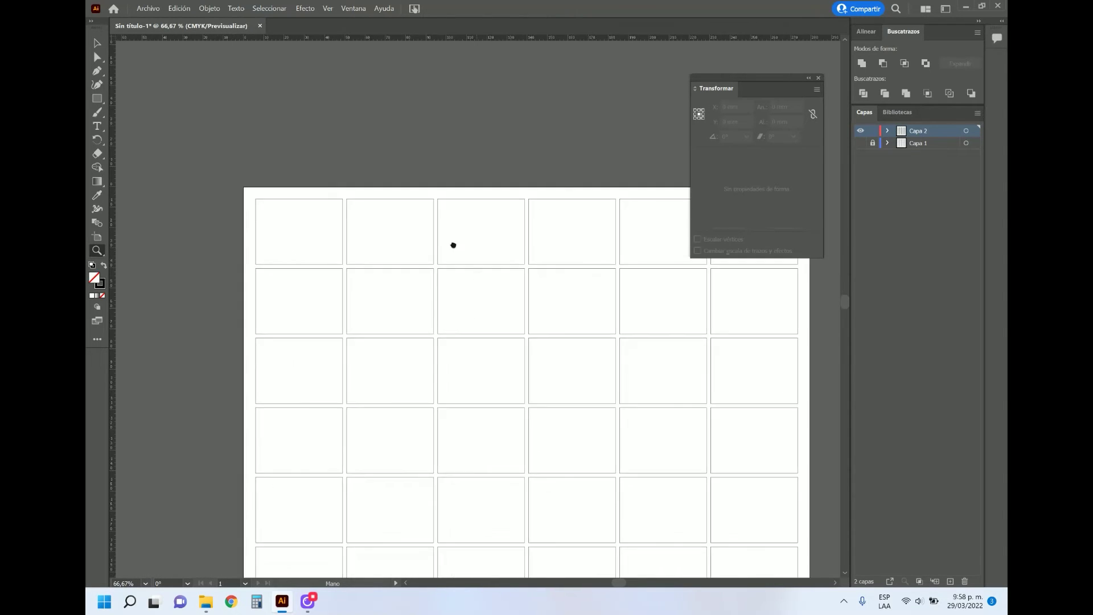
{"action": "left_click_drag", "start_coordinate": [747, 82], "coordinate": [931, 272]}
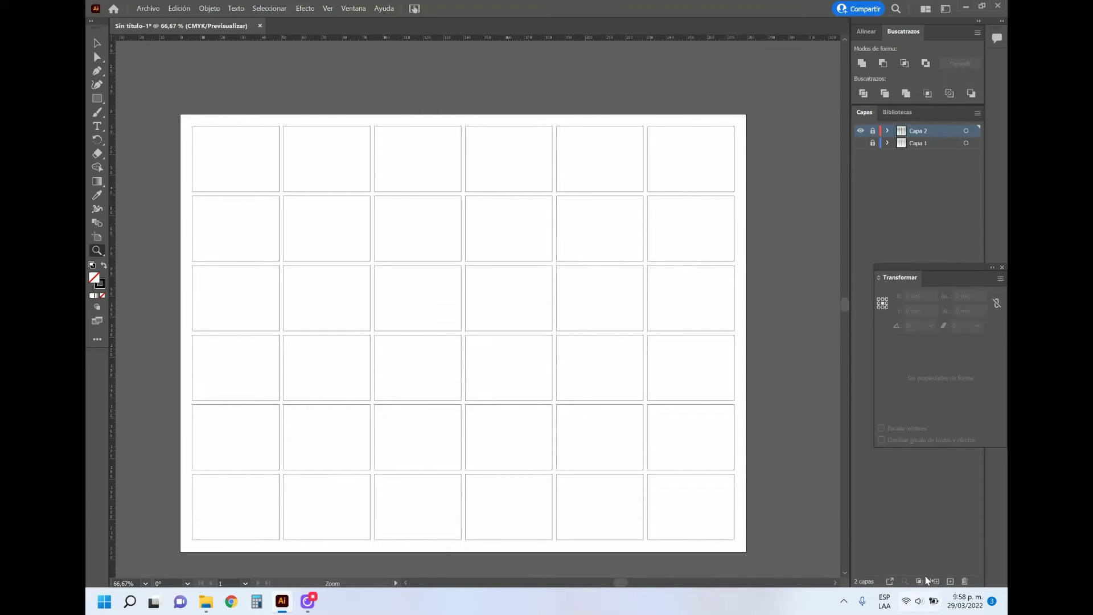
Step: On a new layer, draw black panels spanning the top row and in the first column
{"action": "left_click", "coordinate": [950, 581]}
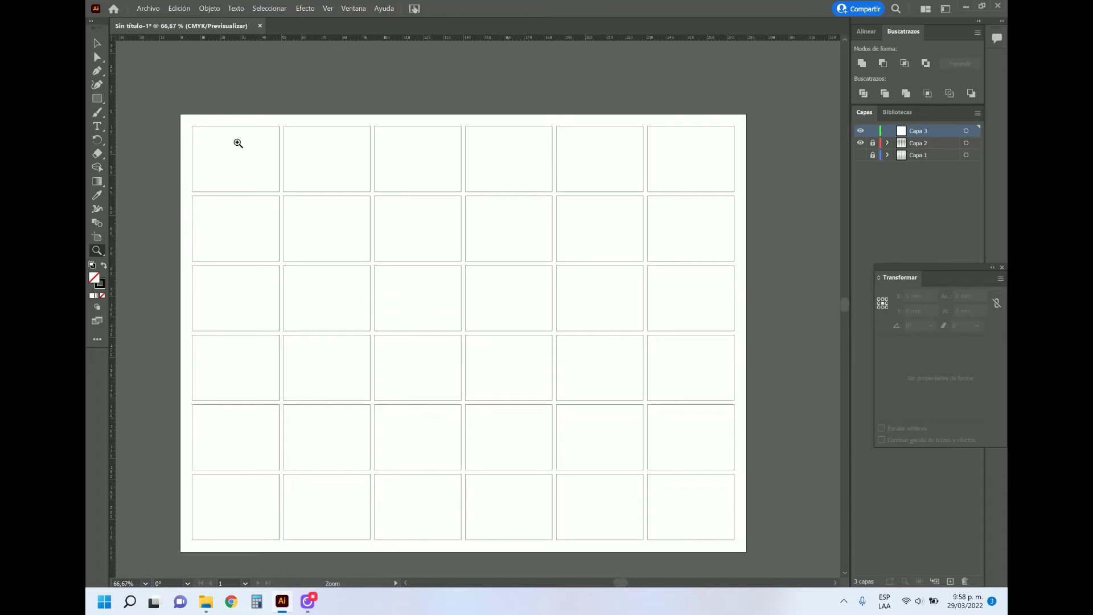
{"action": "left_click", "coordinate": [98, 100]}
{"action": "left_click_drag", "start_coordinate": [192, 126], "coordinate": [735, 191]}
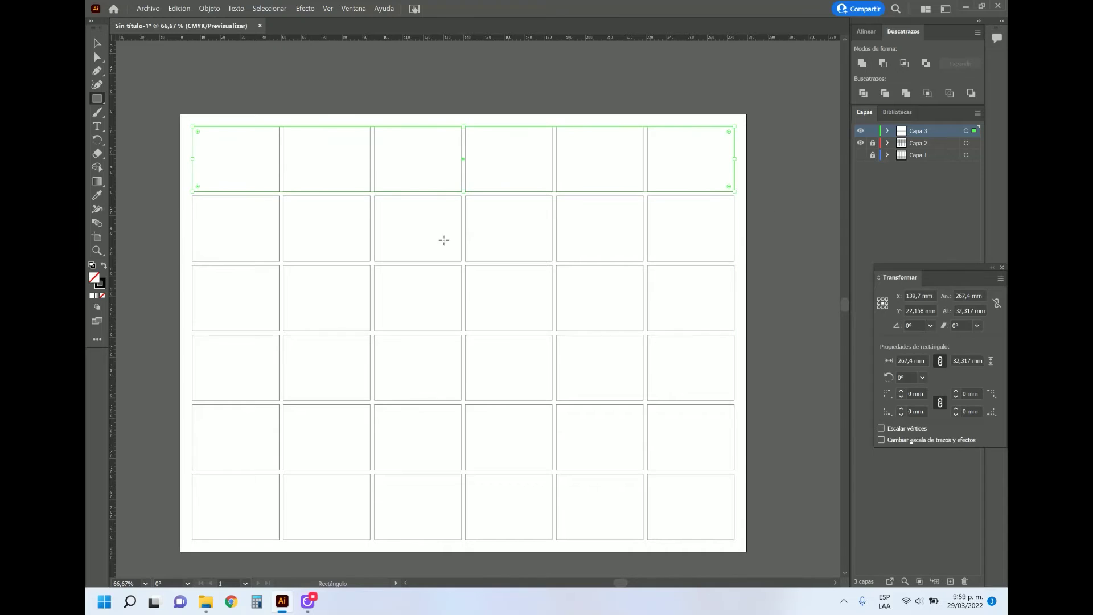
{"action": "left_click", "coordinate": [104, 267]}
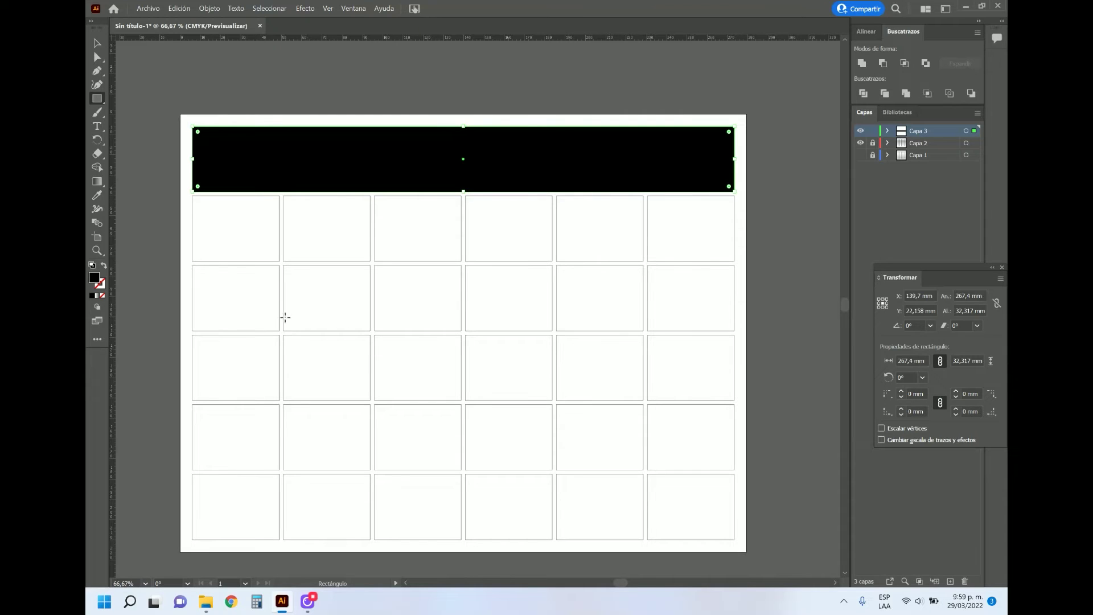
{"action": "left_click_drag", "start_coordinate": [275, 326], "coordinate": [190, 195]}
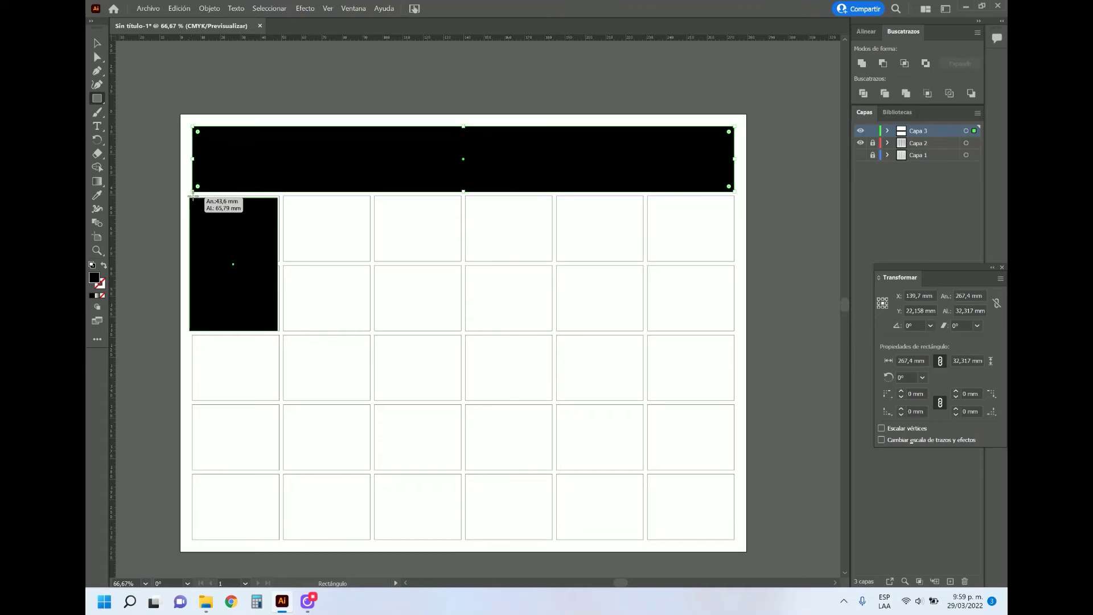
{"action": "left_click_drag", "start_coordinate": [190, 195], "coordinate": [190, 197]}
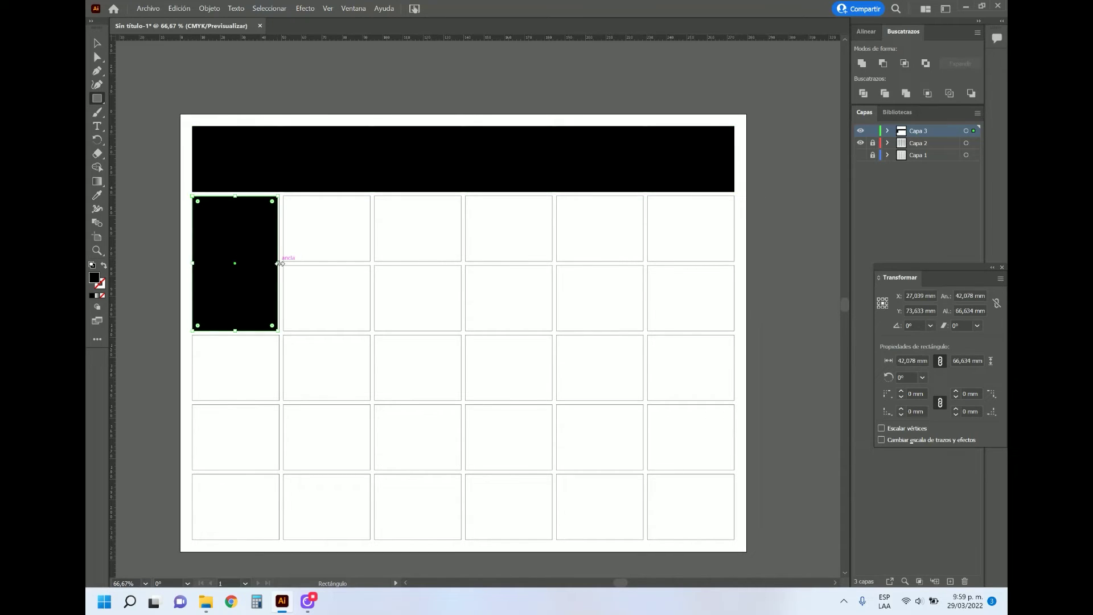
{"action": "left_click_drag", "start_coordinate": [279, 263], "coordinate": [280, 263]}
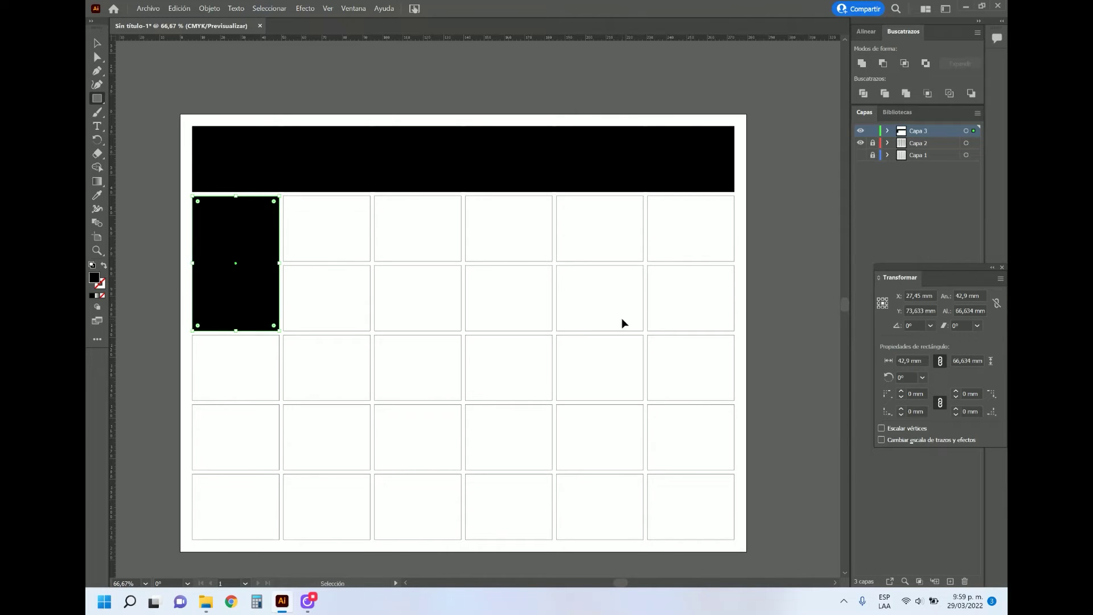
Step: Draw a black panel spanning two top-row cells beside the top-left panel, undoing a stray rotation
{"action": "key", "text": "ctrl+1"}
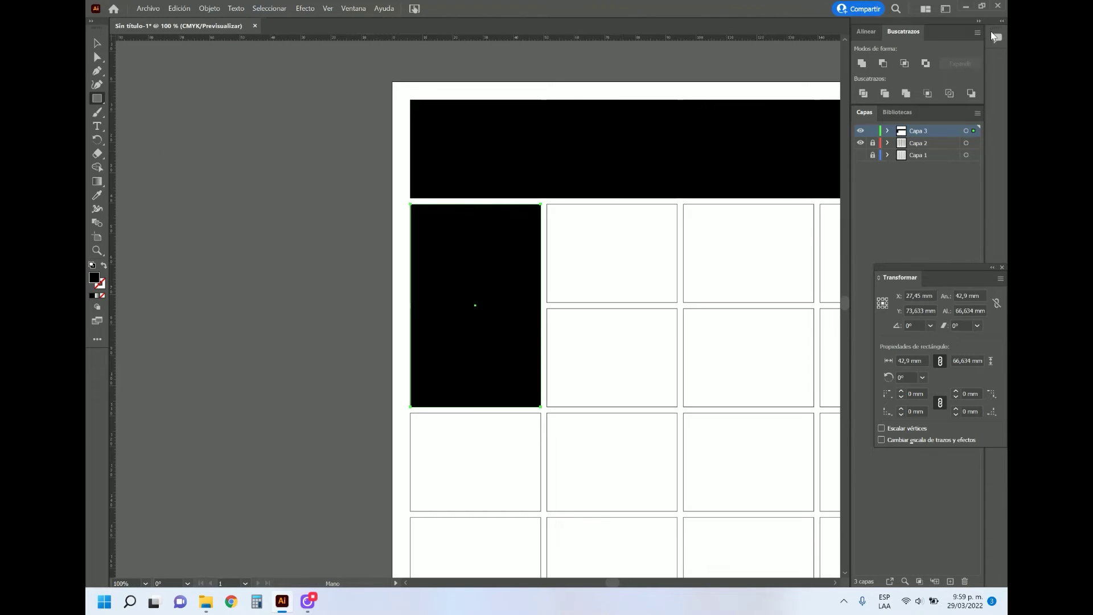
{"action": "left_click", "coordinate": [980, 22]}
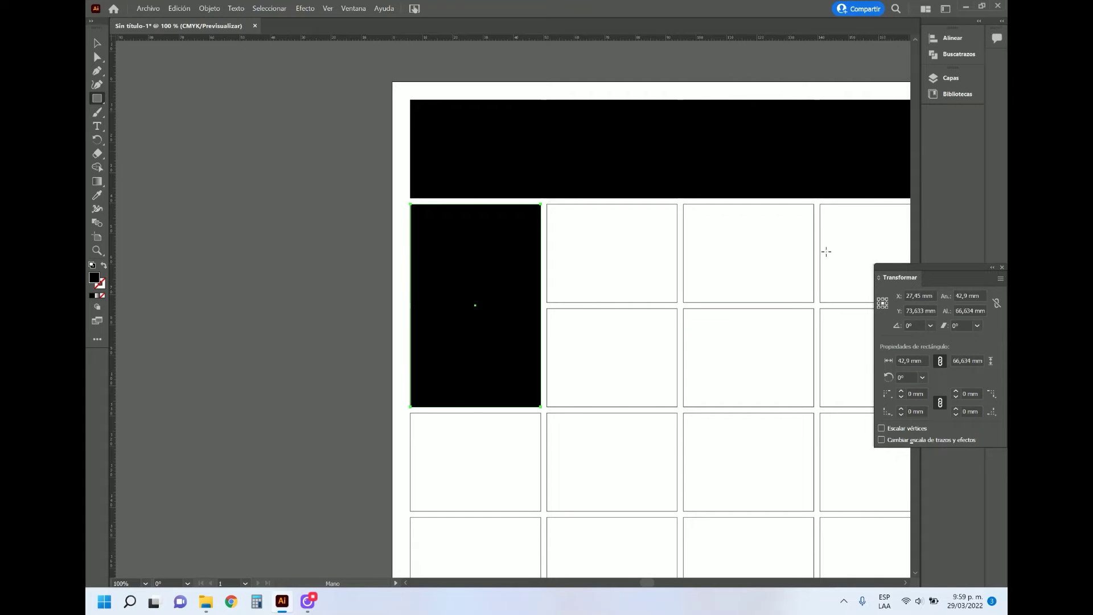
{"action": "left_click_drag", "start_coordinate": [770, 264], "coordinate": [476, 245]}
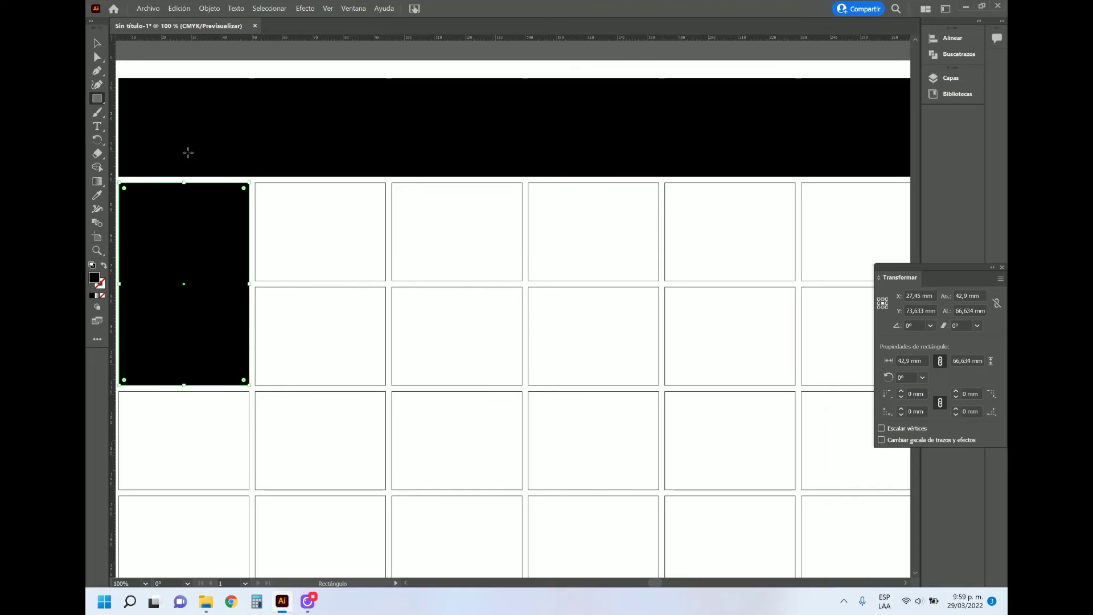
{"action": "left_click_drag", "start_coordinate": [253, 183], "coordinate": [292, 292]}
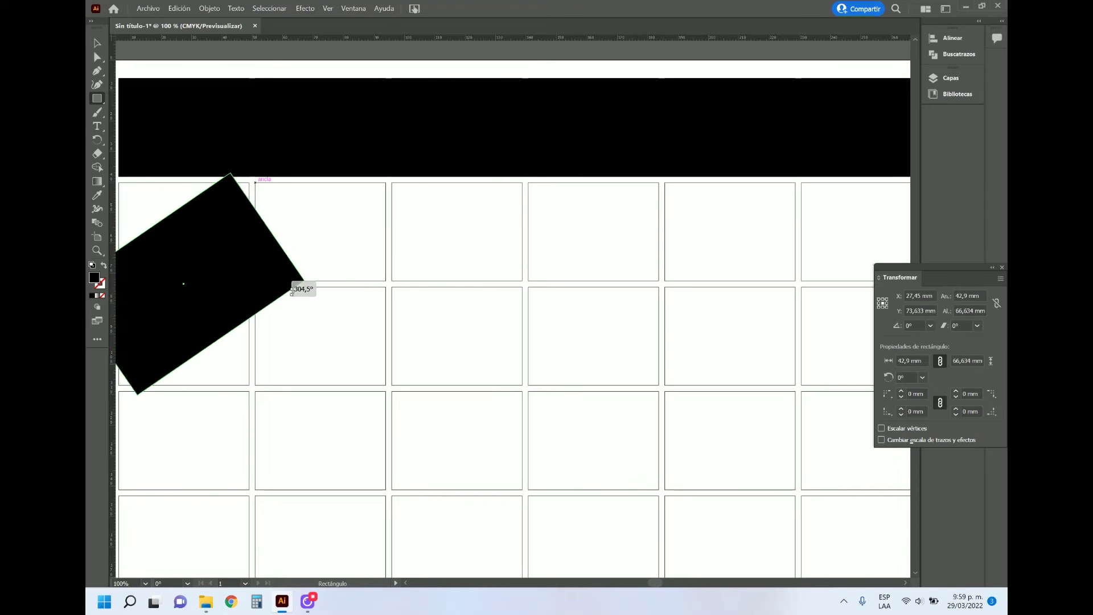
{"action": "key", "text": "ctrl+z"}
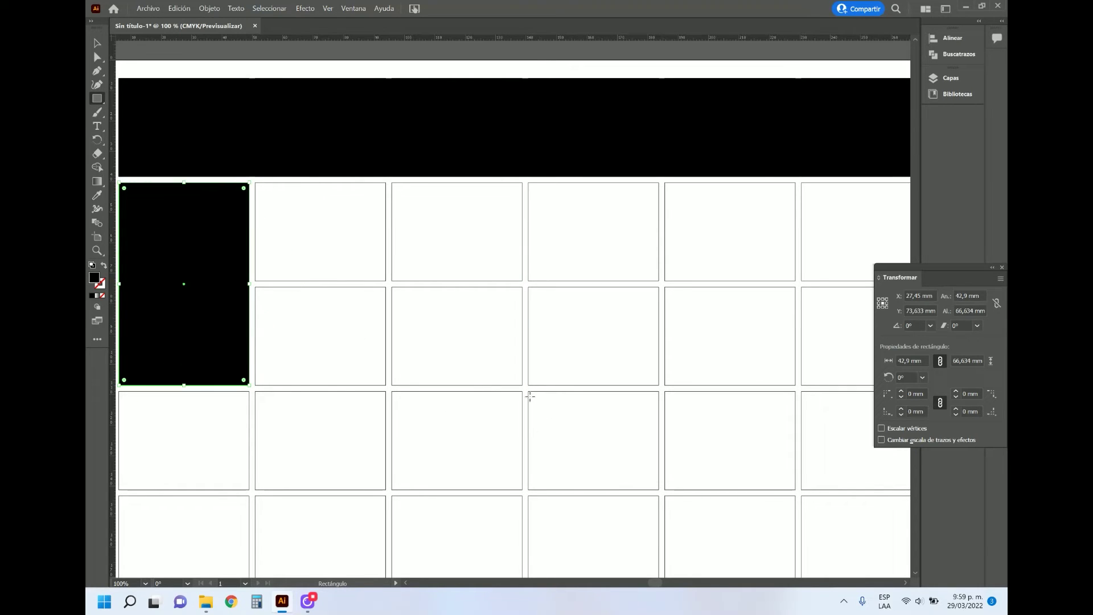
{"action": "left_click_drag", "start_coordinate": [522, 383], "coordinate": [255, 183]}
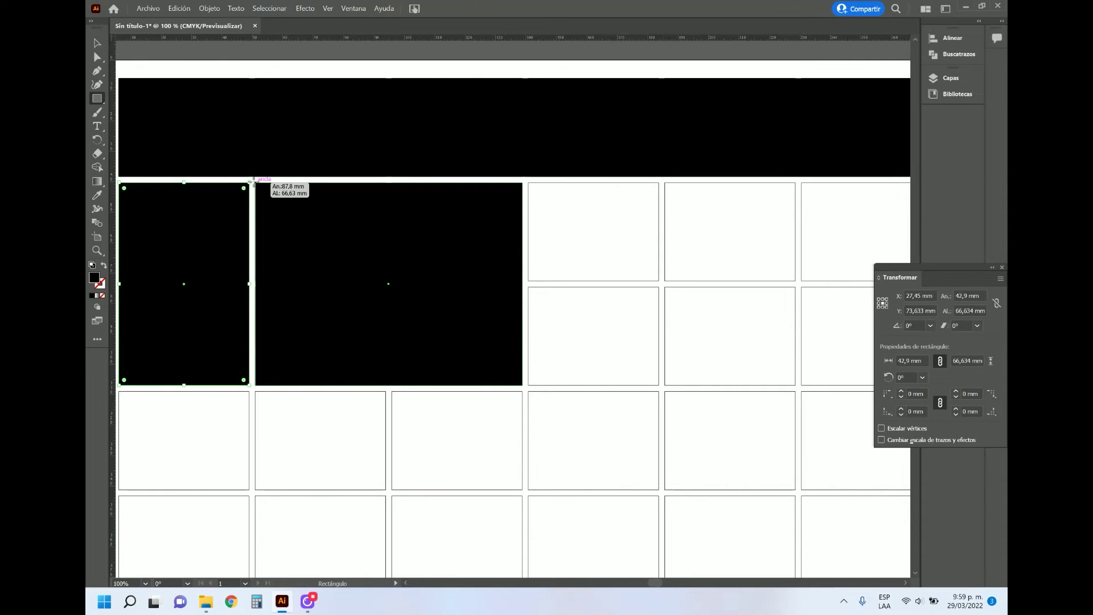
{"action": "left_click_drag", "start_coordinate": [255, 184], "coordinate": [255, 183]}
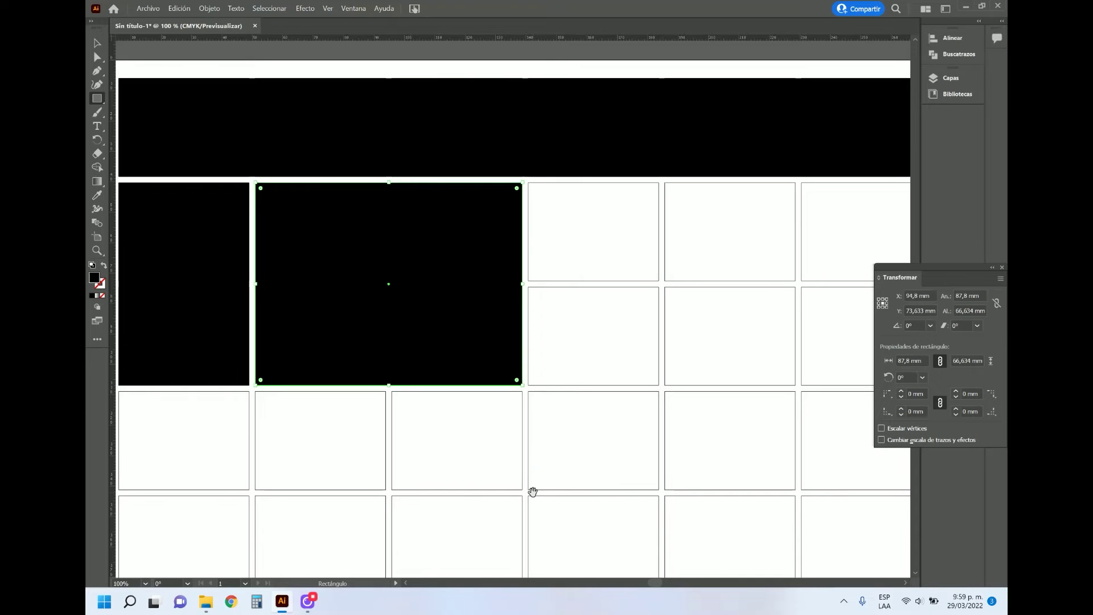
Step: Draw a large black panel covering the right half of the grid
{"action": "key", "text": "ctrl+z"}
{"action": "key", "text": "ctrl+shift+z"}
{"action": "key", "text": "ctrl+minus"}
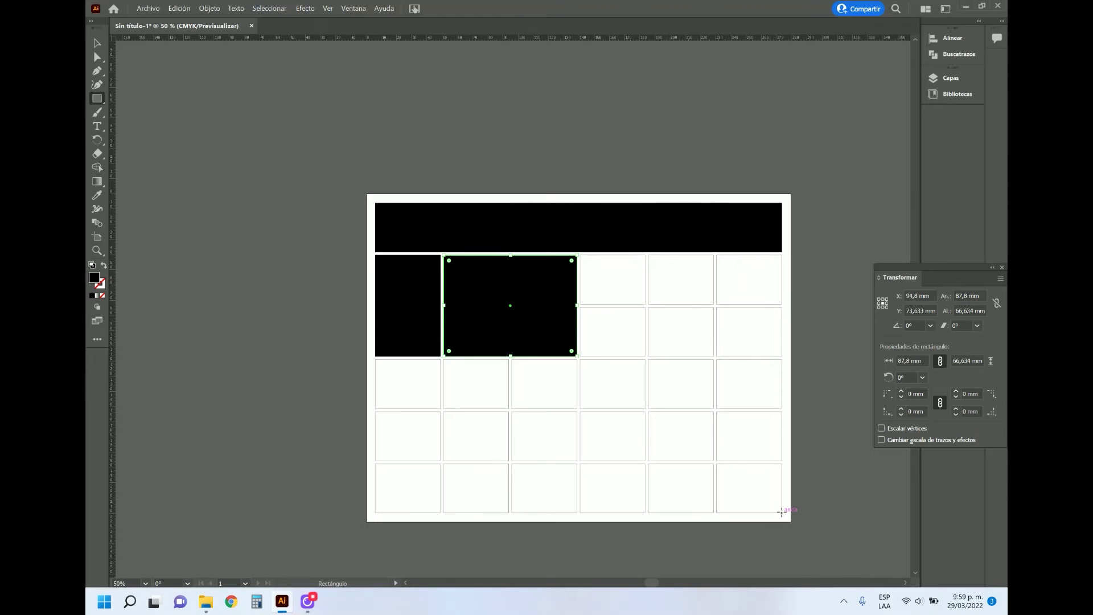
{"action": "left_click_drag", "start_coordinate": [781, 512], "coordinate": [578, 254]}
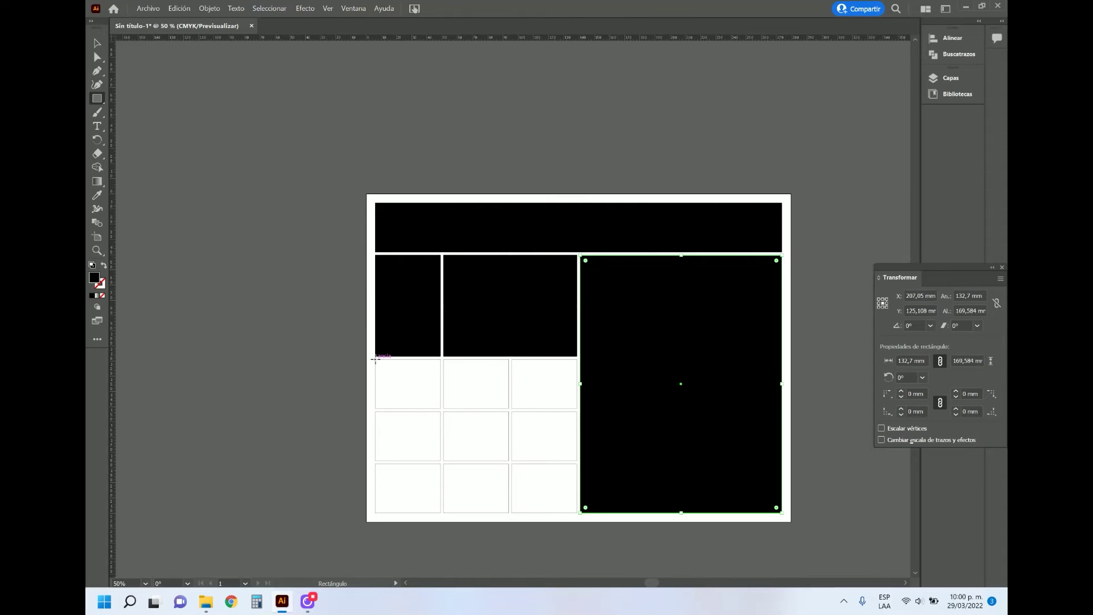
Step: Drag an area-text frame over the left-column cells, filling it with Lorem ipsum placeholder text
{"action": "left_click", "coordinate": [96, 126]}
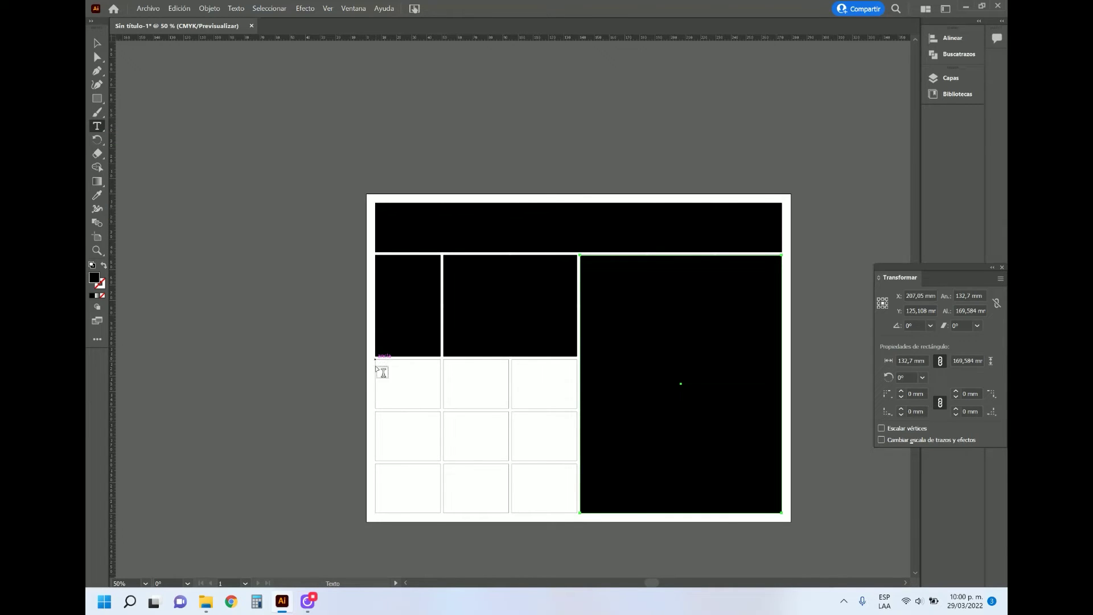
{"action": "left_click_drag", "start_coordinate": [376, 361], "coordinate": [448, 518]}
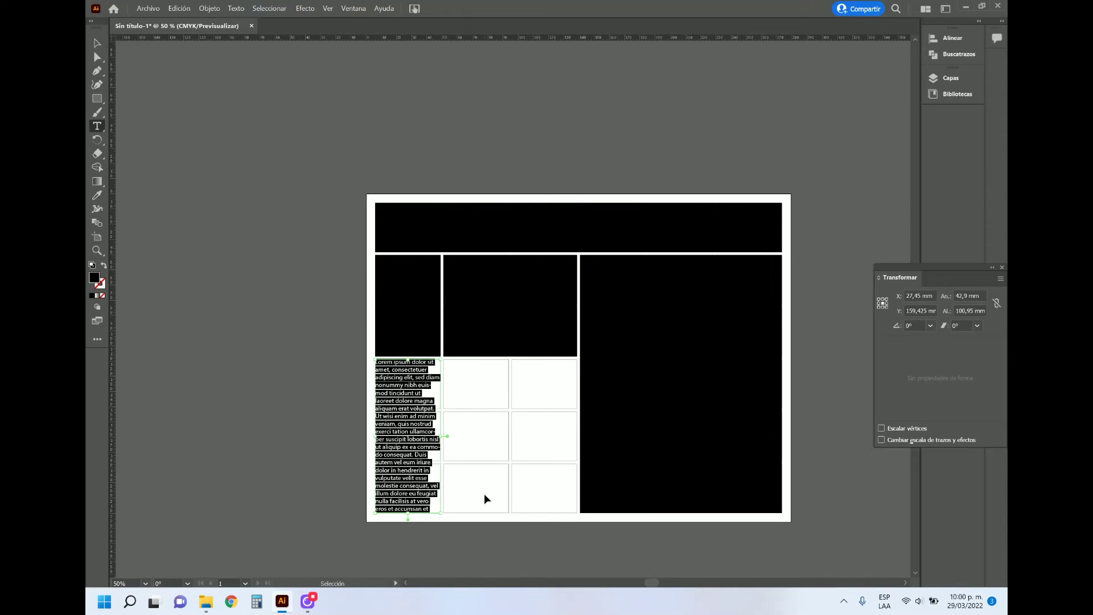
{"action": "key", "text": "ctrl+plus"}
{"action": "key", "text": "ctrl+plus"}
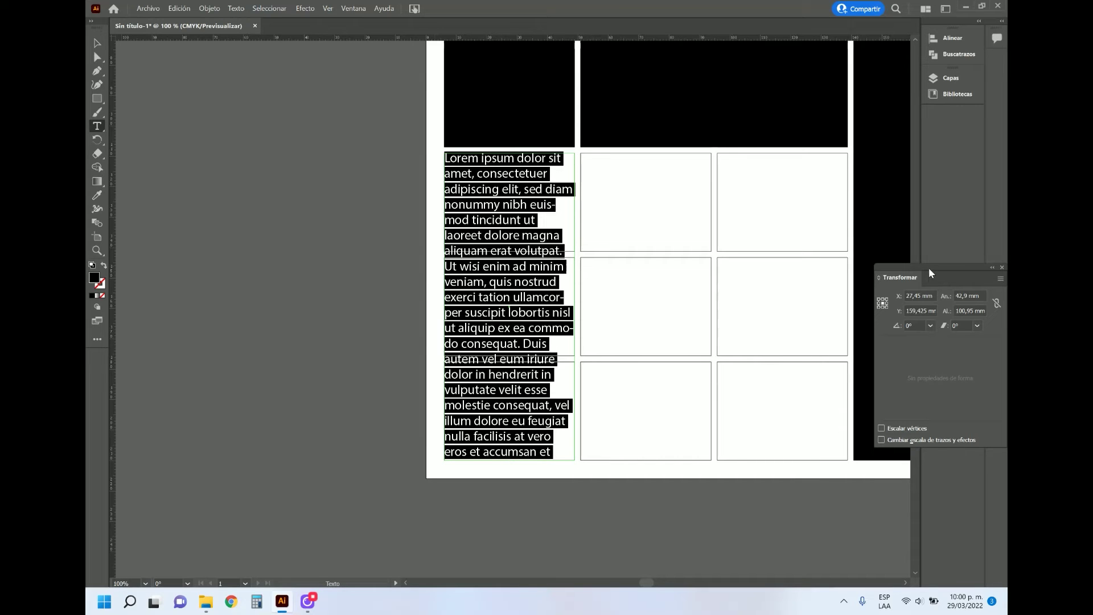
{"action": "left_click_drag", "start_coordinate": [927, 267], "coordinate": [935, 407]}
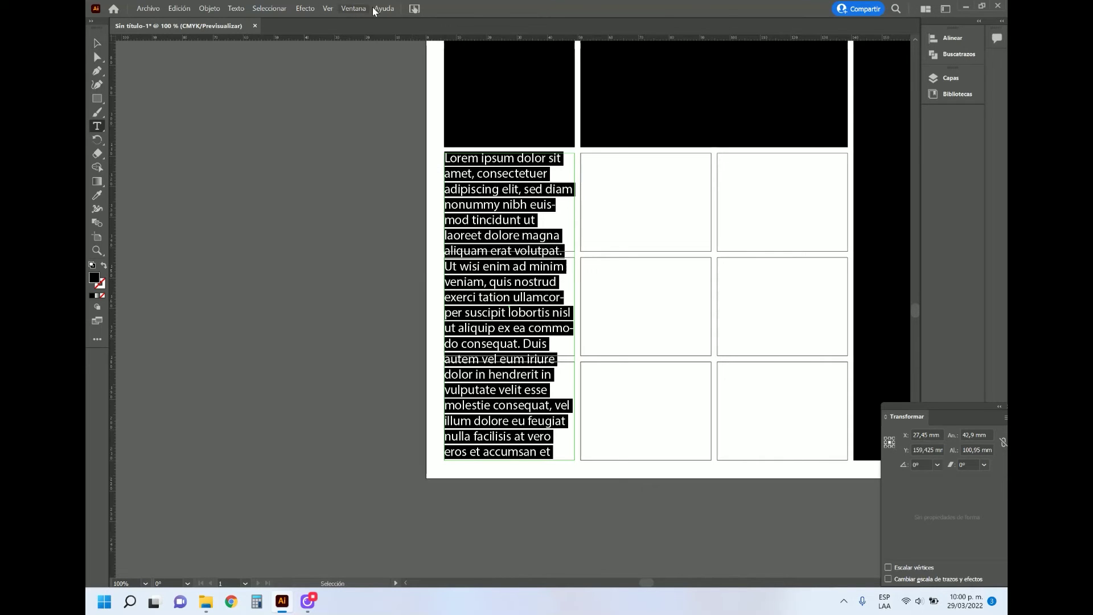
Step: Show the Properties panel and set the left-column text size to 9 pt
{"action": "left_click", "coordinate": [353, 9]}
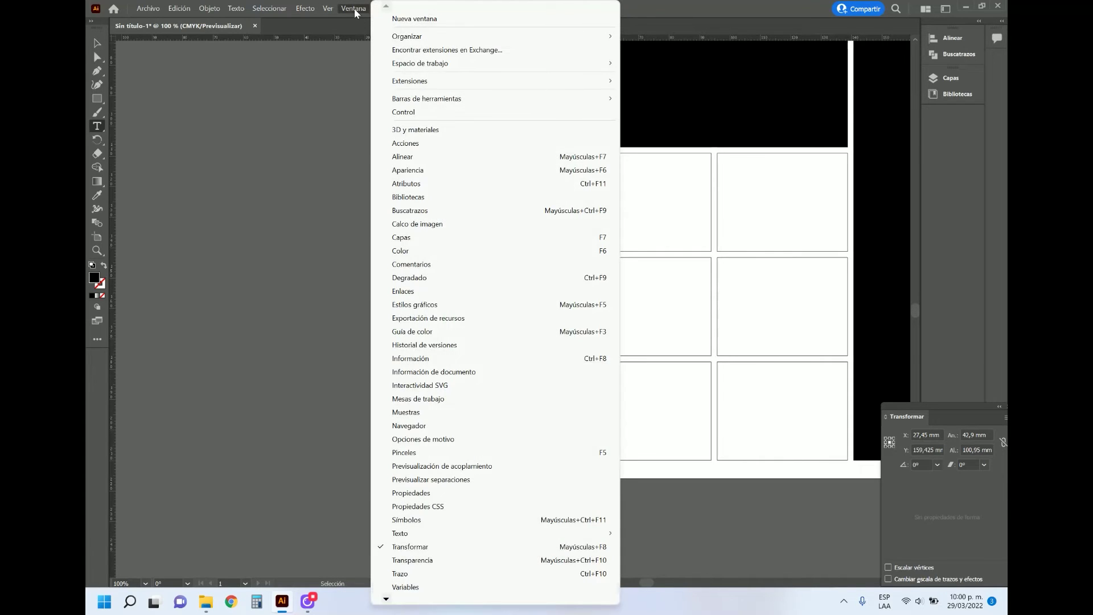
{"action": "left_click", "coordinate": [432, 492]}
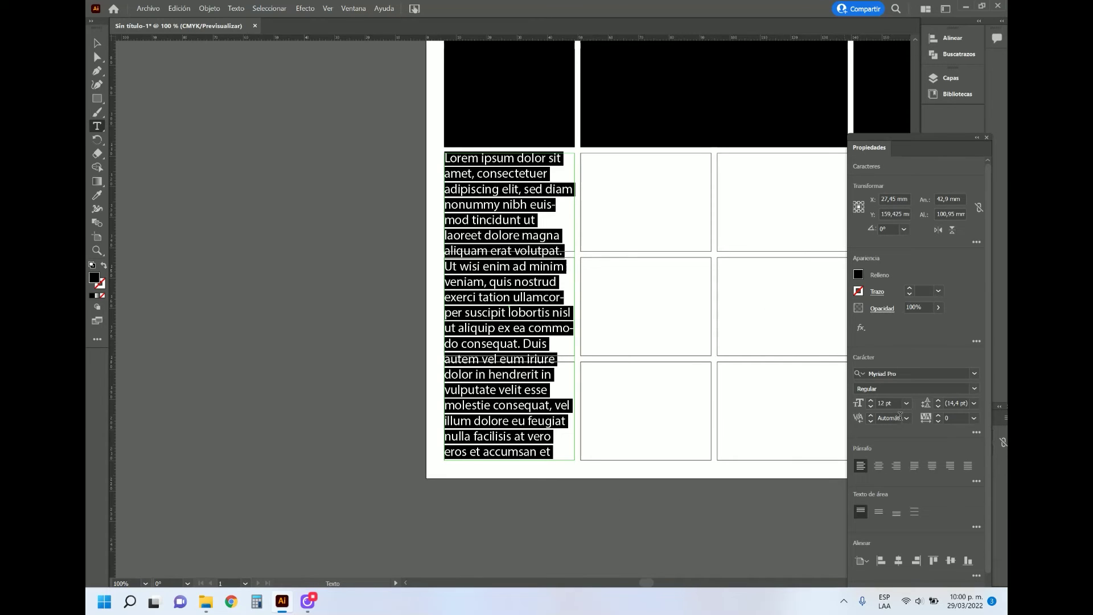
{"action": "left_click_drag", "start_coordinate": [903, 138], "coordinate": [889, 61]}
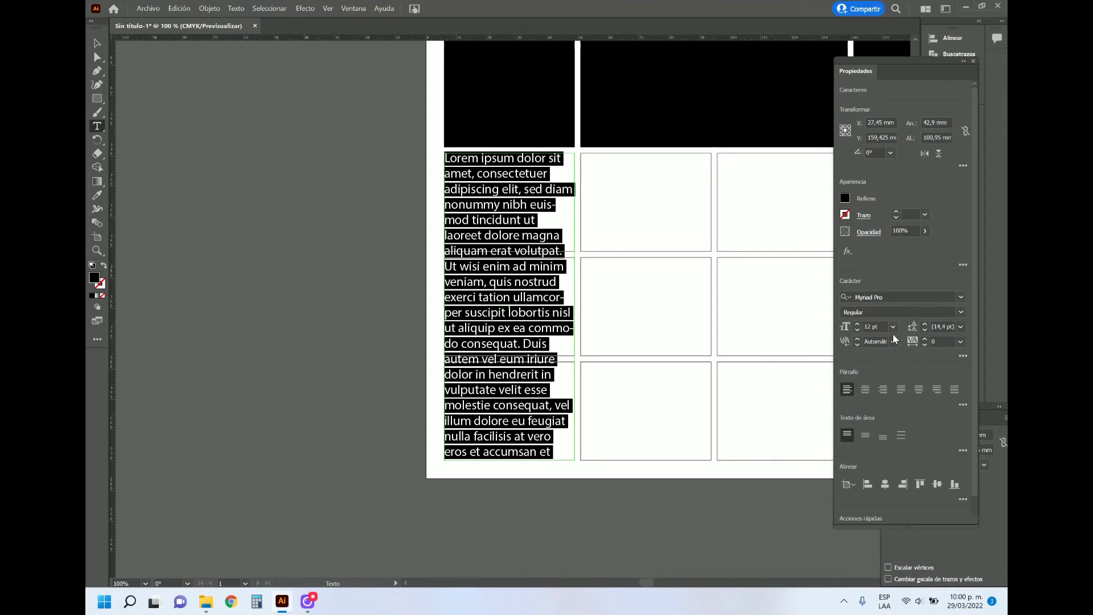
{"action": "left_click", "coordinate": [860, 334]}
{"action": "left_click", "coordinate": [860, 334]}
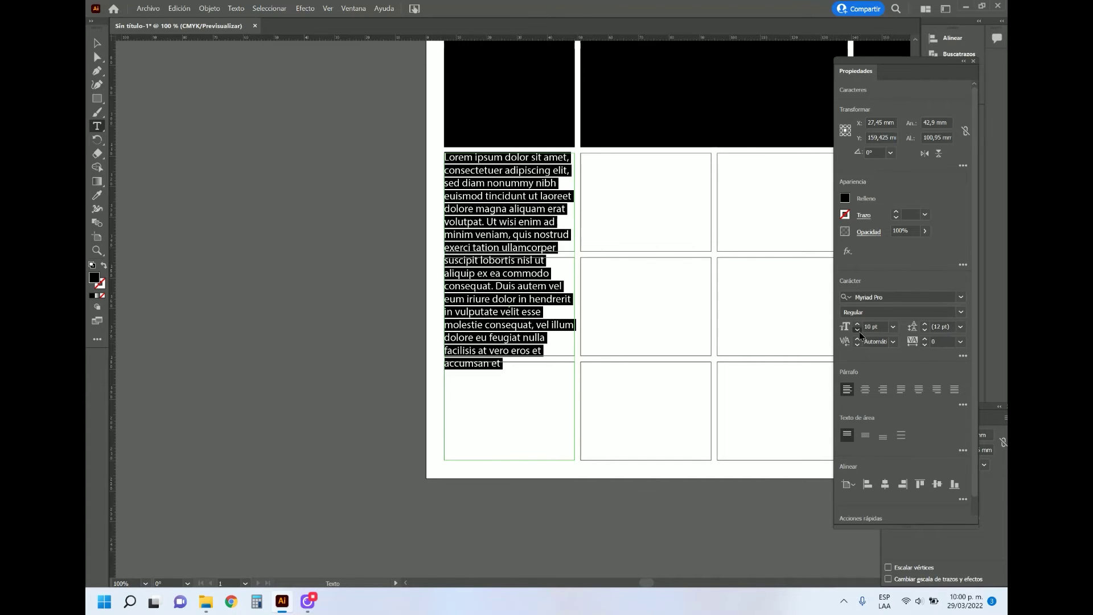
Step: Copy part of the Lorem ipsum text and paste it at the end to fill the column
{"action": "left_click", "coordinate": [511, 322]}
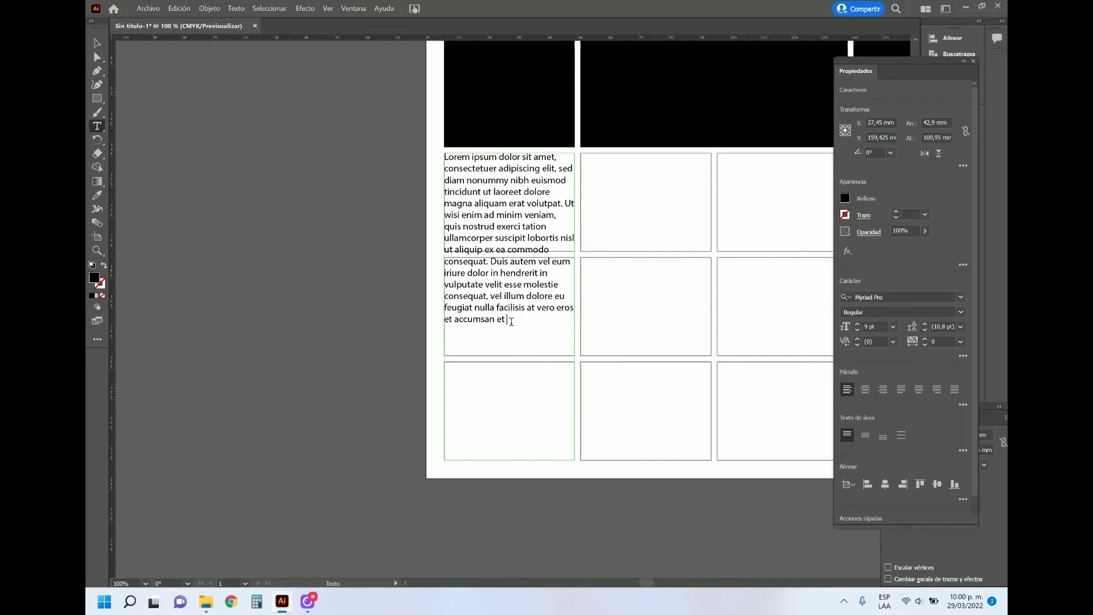
{"action": "left_click_drag", "start_coordinate": [514, 321], "coordinate": [442, 193]}
{"action": "key", "text": "ctrl+c"}
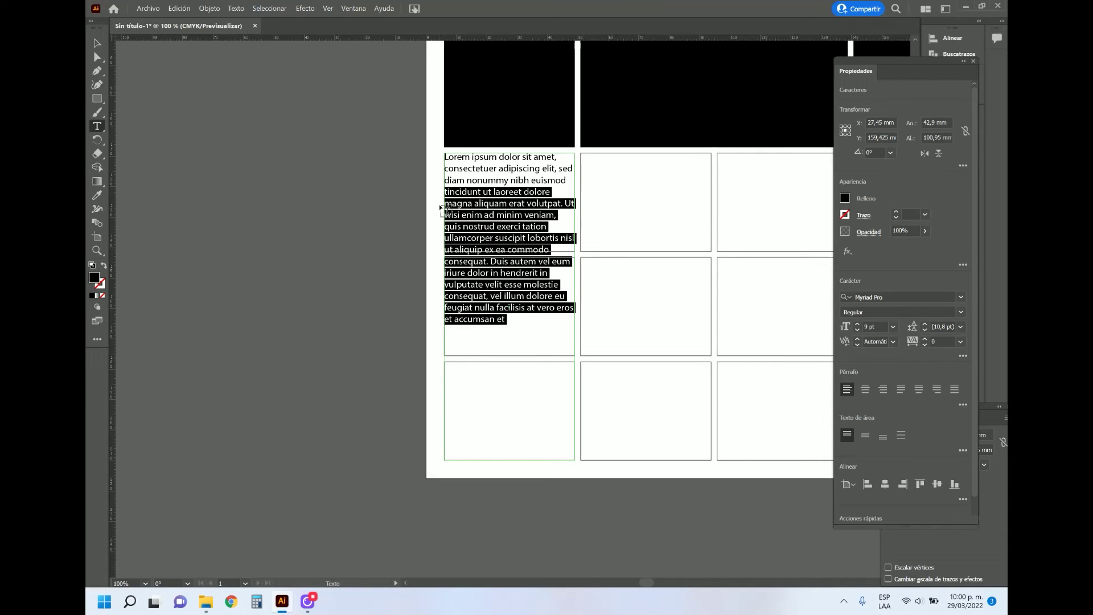
{"action": "left_click", "coordinate": [517, 326]}
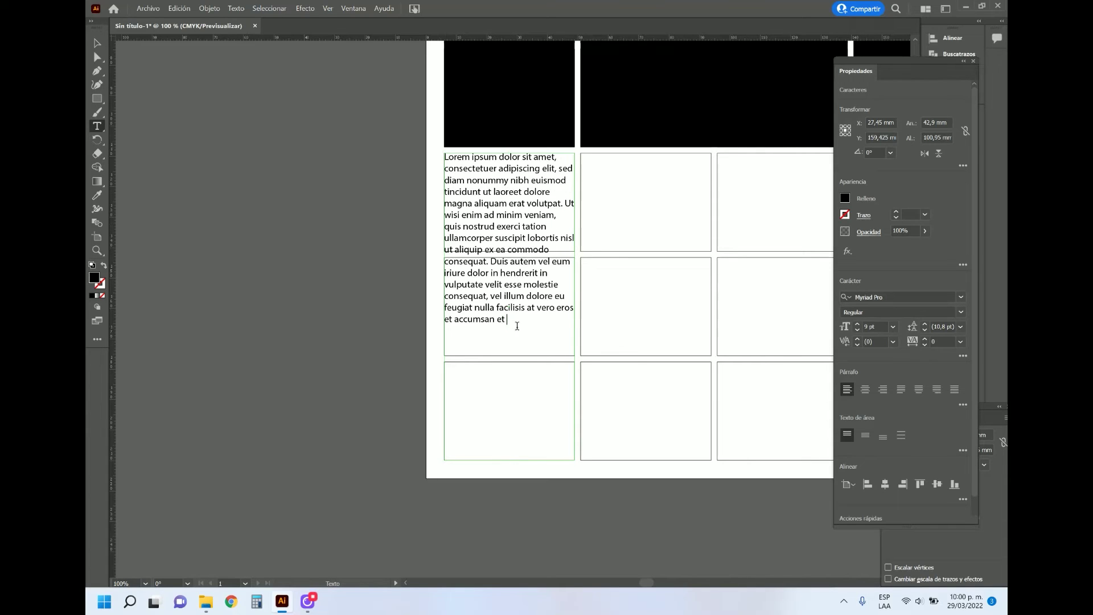
{"action": "key", "text": "ctrl+v"}
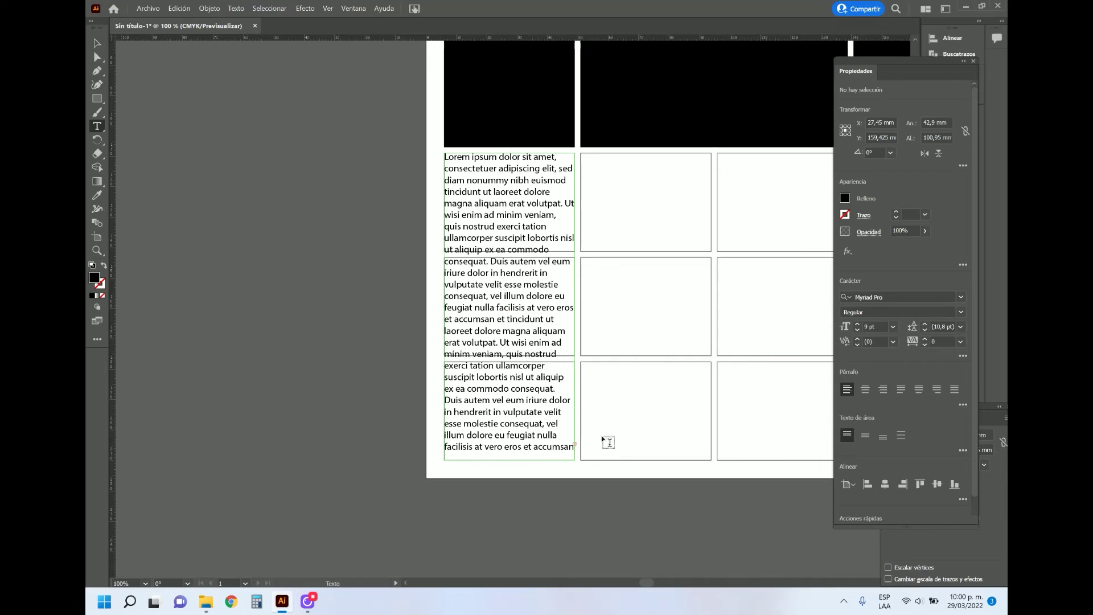
{"action": "key", "text": "ctrl+shift+a"}
{"action": "left_click", "coordinate": [96, 128]}
Step: Fill the middle-column frame with Lorem ipsum text, restoring it after an accidental deletion
{"action": "left_click", "coordinate": [711, 461]}
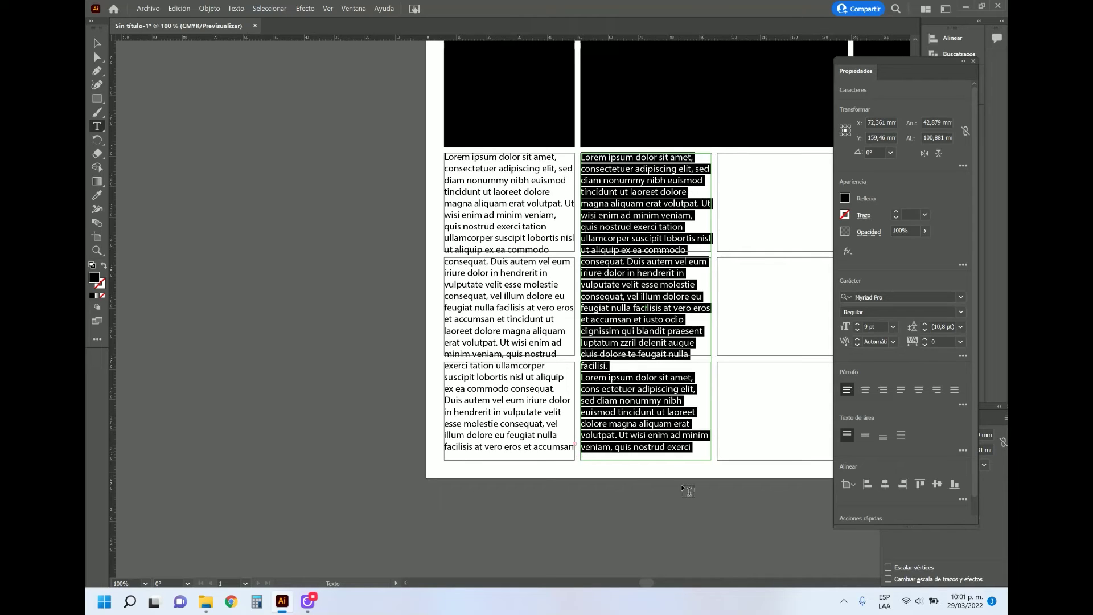
{"action": "key", "text": "Delete"}
{"action": "key", "text": "Escape"}
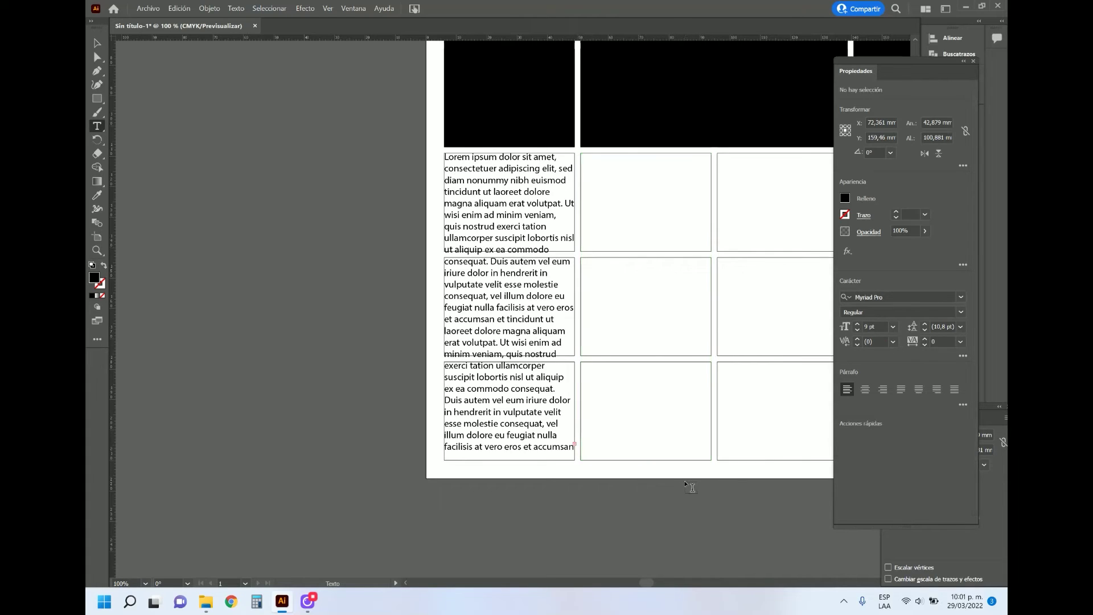
{"action": "key", "text": "ctrl+z"}
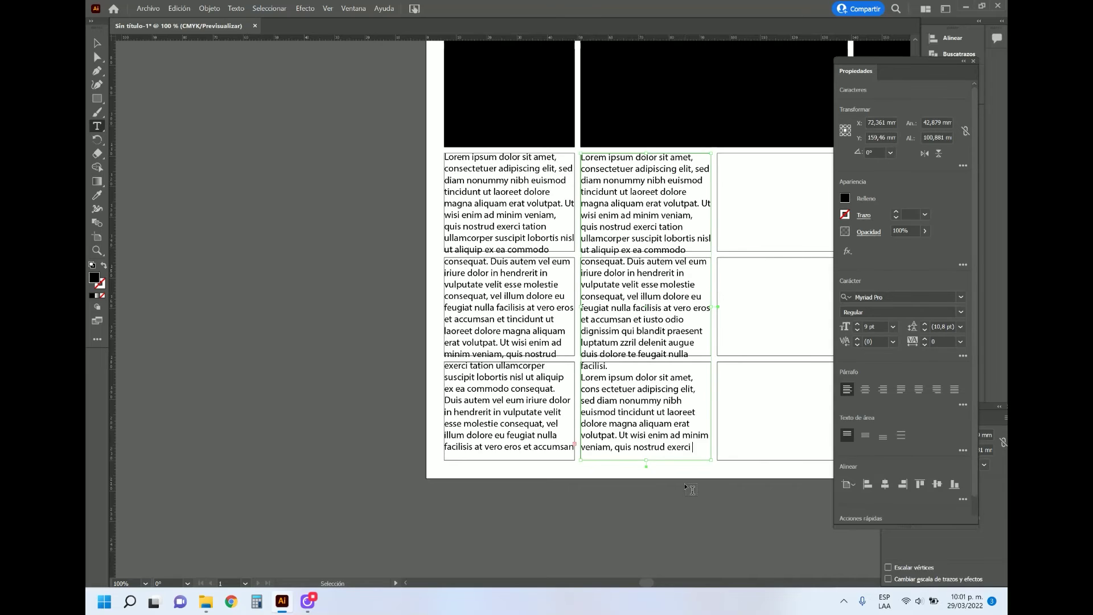
{"action": "left_click", "coordinate": [97, 43]}
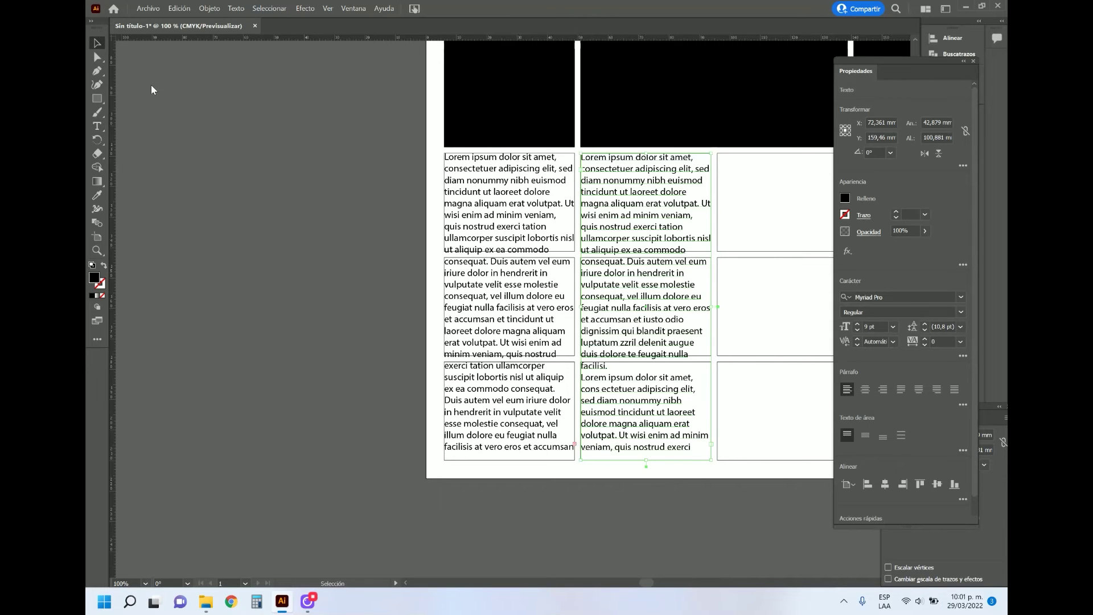
{"action": "left_click_drag", "start_coordinate": [716, 379], "coordinate": [513, 386]}
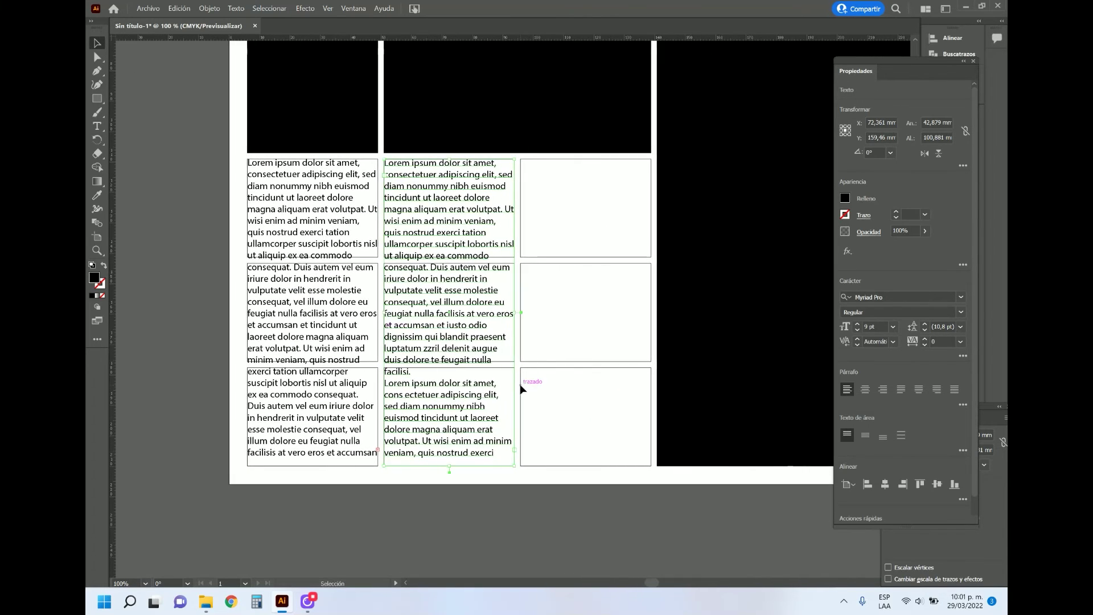
Step: Draw black panels in the three stacked cells of the narrow column
{"action": "left_click", "coordinate": [97, 99]}
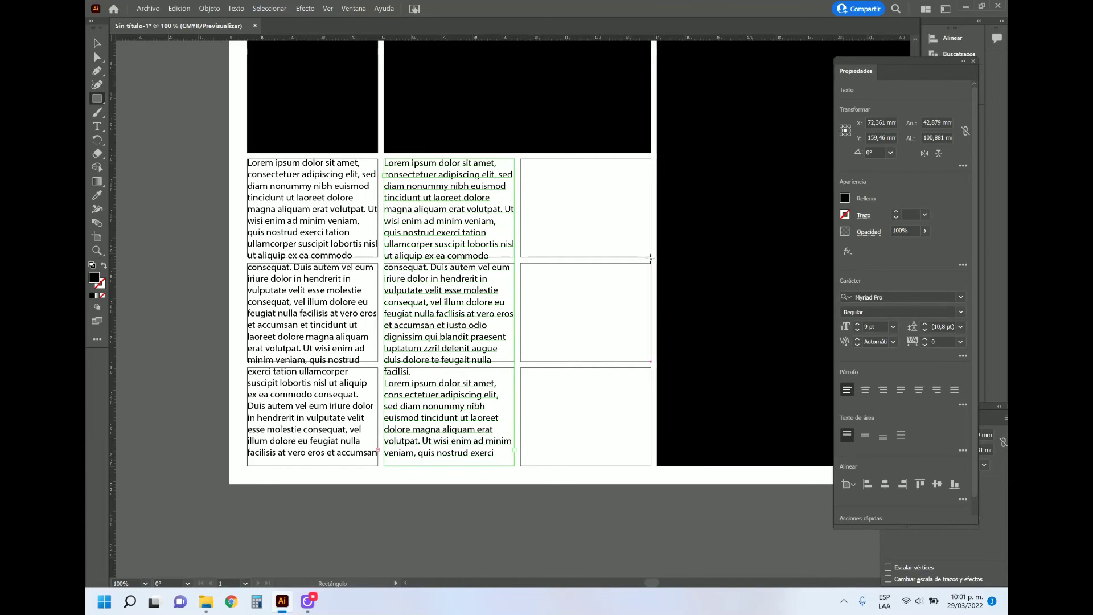
{"action": "left_click_drag", "start_coordinate": [649, 255], "coordinate": [520, 159]}
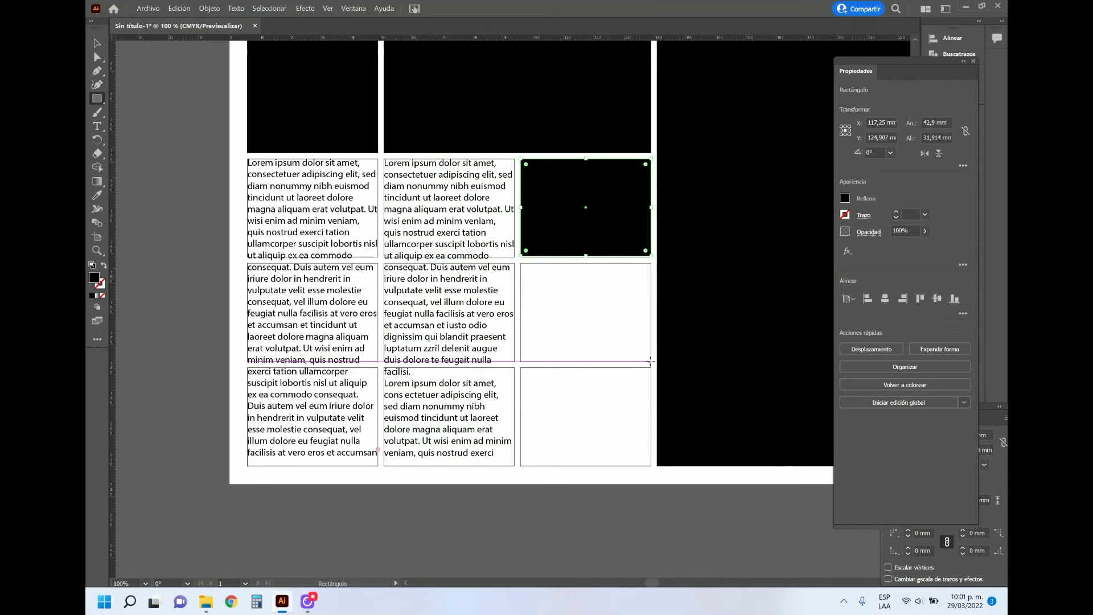
{"action": "left_click_drag", "start_coordinate": [650, 360], "coordinate": [520, 263]}
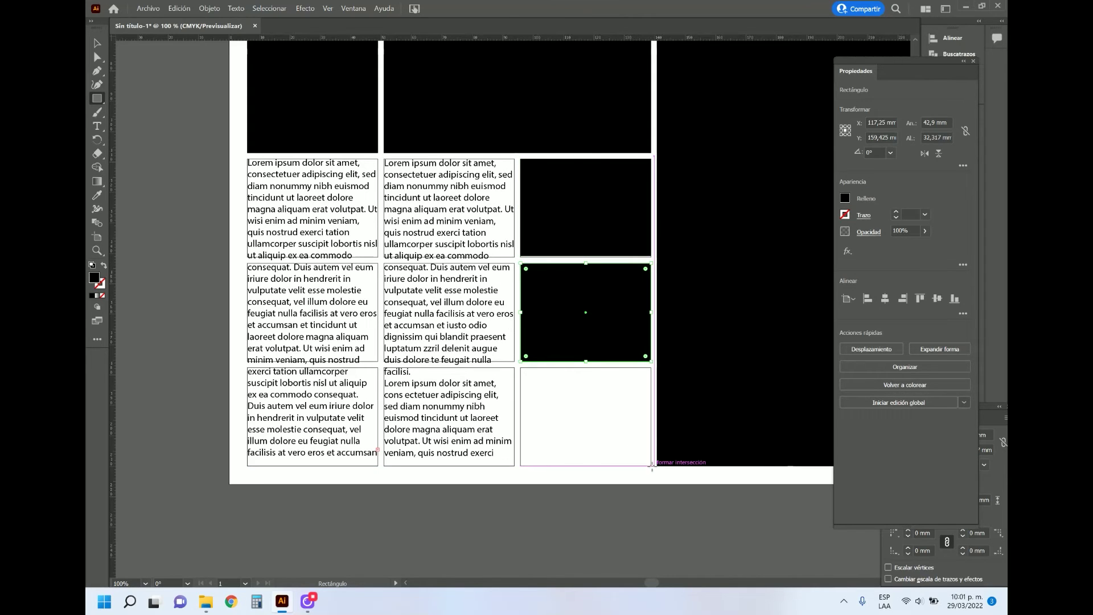
{"action": "left_click_drag", "start_coordinate": [650, 465], "coordinate": [519, 367]}
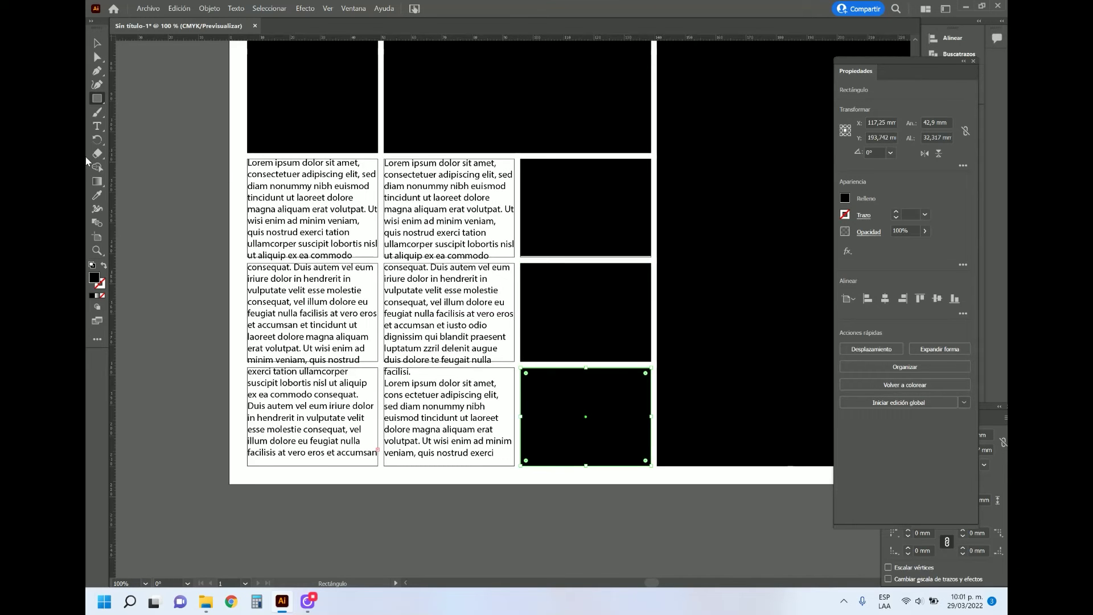
Step: Stretch the narrow column's top panel down to match the other panels' height
{"action": "key", "text": "ctrl+plus"}
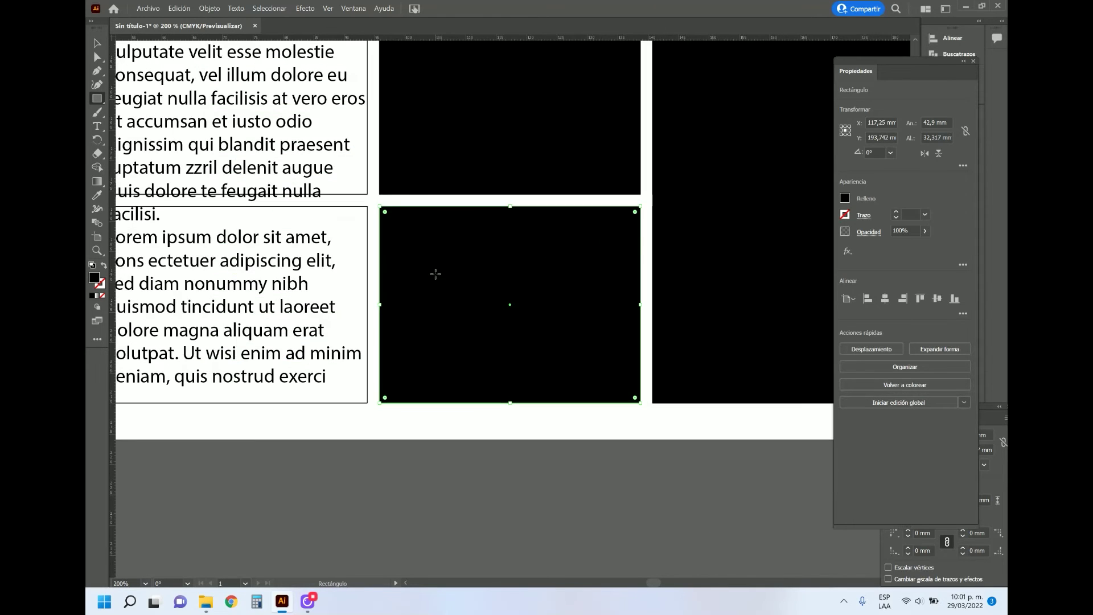
{"action": "left_click_drag", "start_coordinate": [473, 314], "coordinate": [460, 510]}
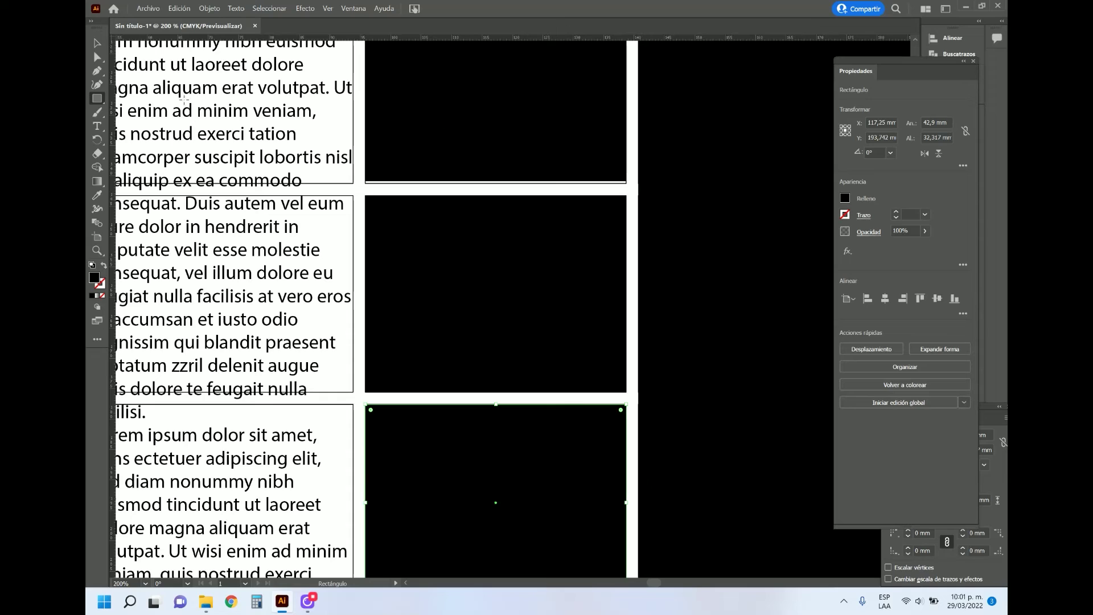
{"action": "left_click", "coordinate": [97, 42]}
{"action": "left_click", "coordinate": [505, 170]}
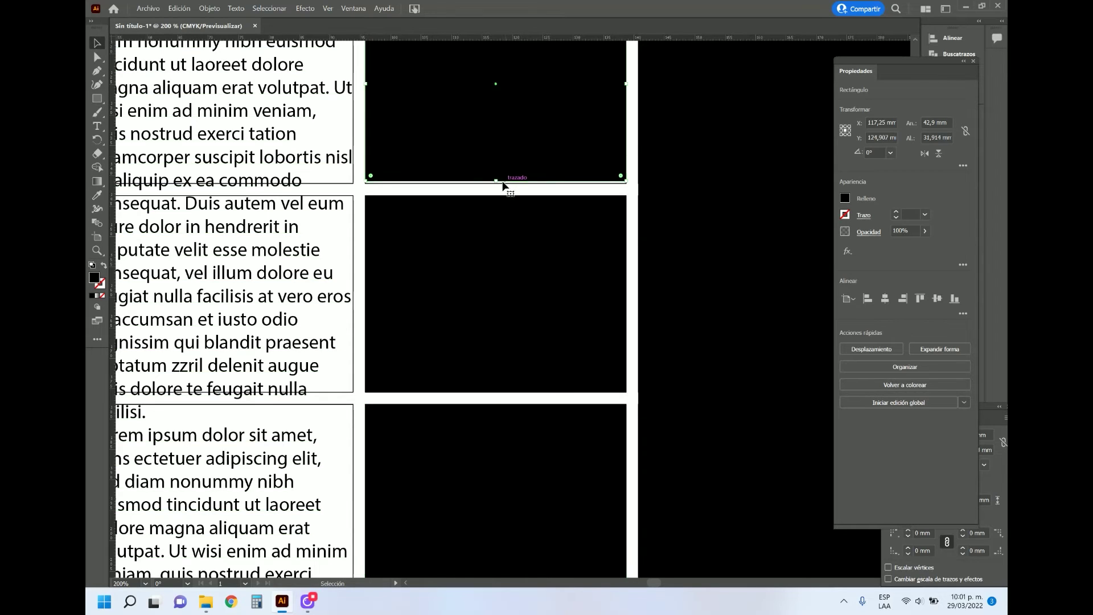
{"action": "left_click_drag", "start_coordinate": [495, 180], "coordinate": [495, 183]}
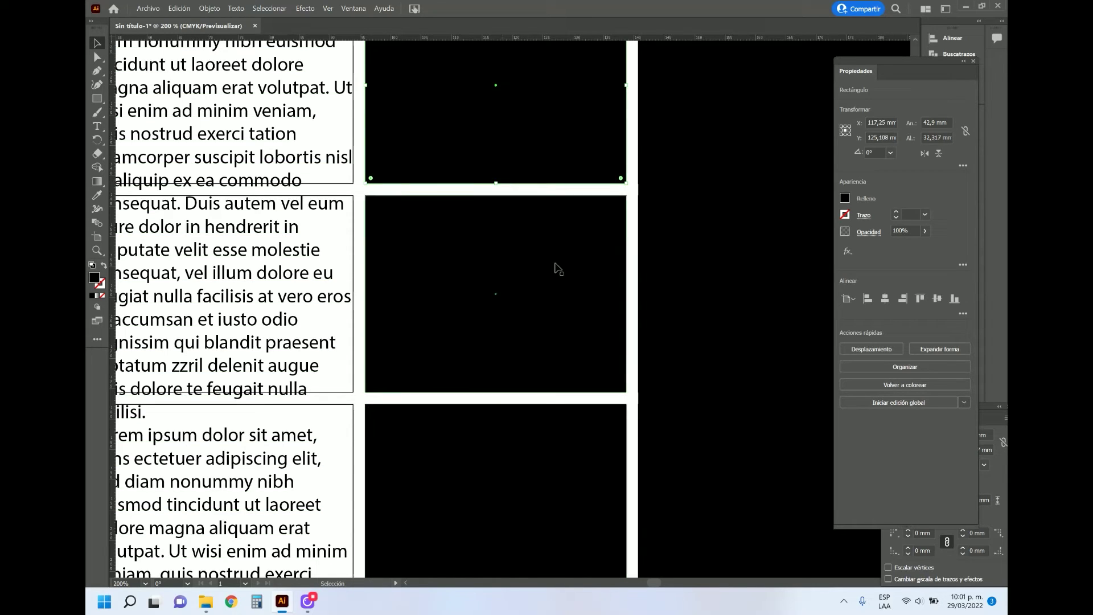
{"action": "key", "text": "ctrl+minus"}
{"action": "key", "text": "ctrl+minus"}
{"action": "key", "text": "ctrl+minus"}
{"action": "key", "text": "ctrl+minus"}
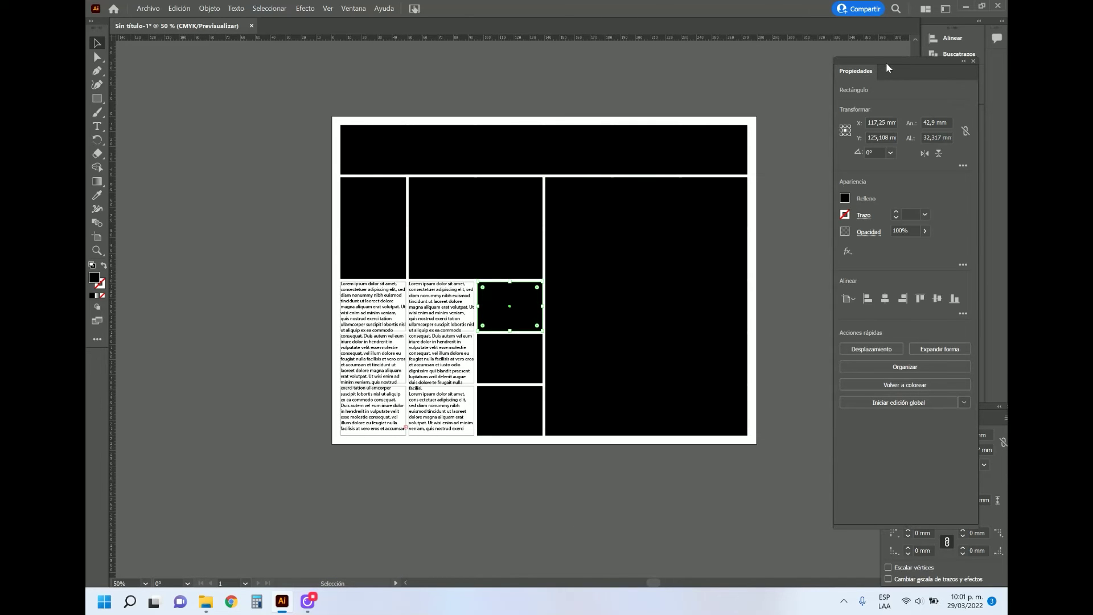
Step: Lock and hide Capa 3, the layer holding the black panels and text
{"action": "left_click_drag", "start_coordinate": [886, 63], "coordinate": [833, 71]}
{"action": "left_click", "coordinate": [965, 417]}
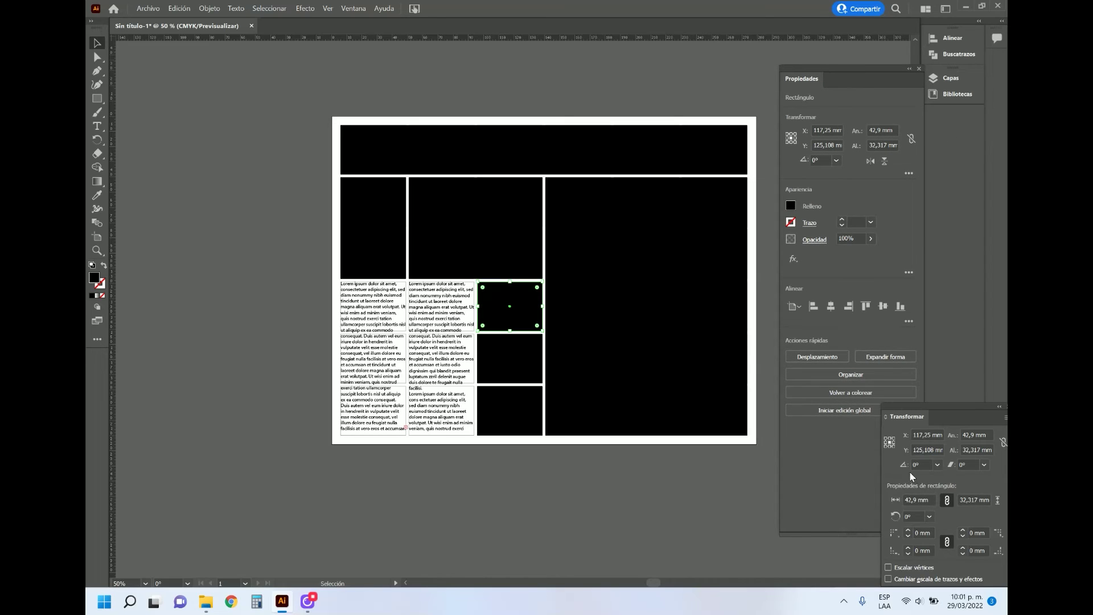
{"action": "left_click", "coordinate": [948, 78]}
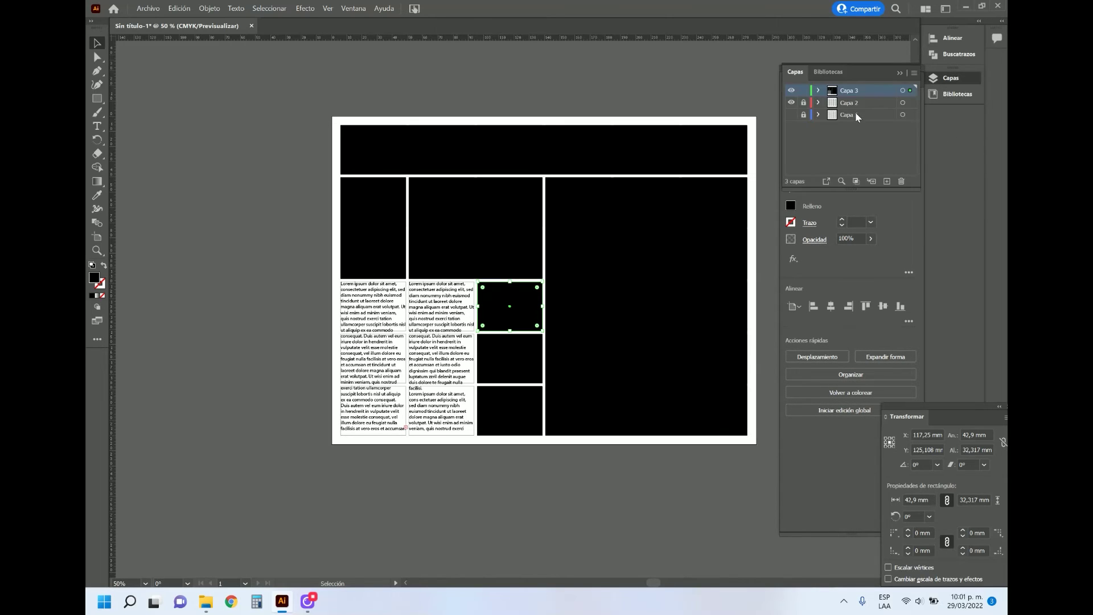
{"action": "left_click", "coordinate": [803, 91]}
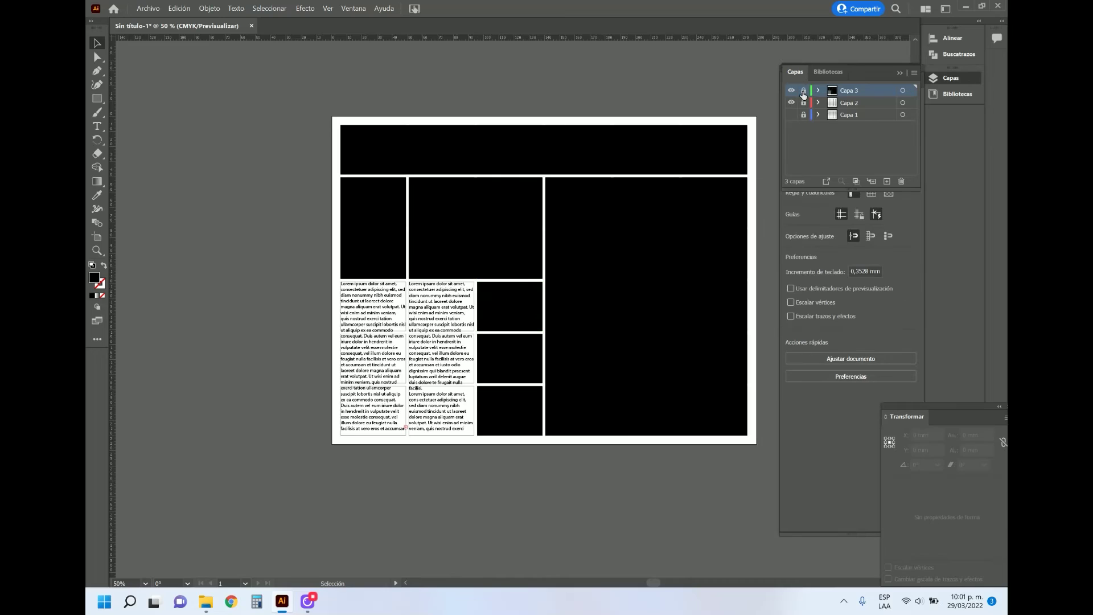
{"action": "left_click", "coordinate": [791, 91]}
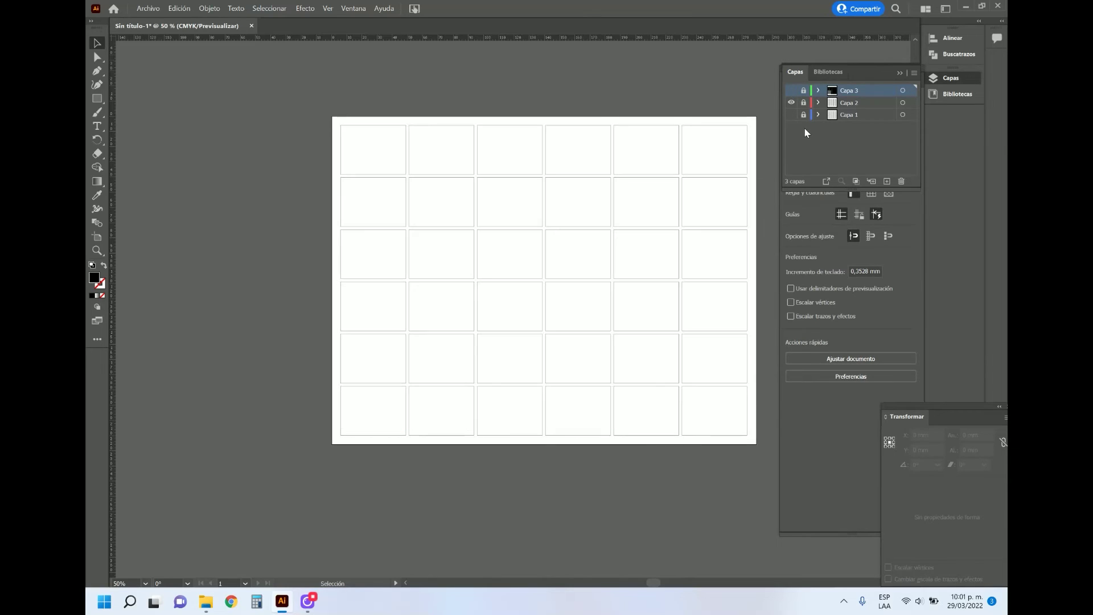
Step: Add a new layer and place the linked cinta tape photo
{"action": "left_click", "coordinate": [886, 181]}
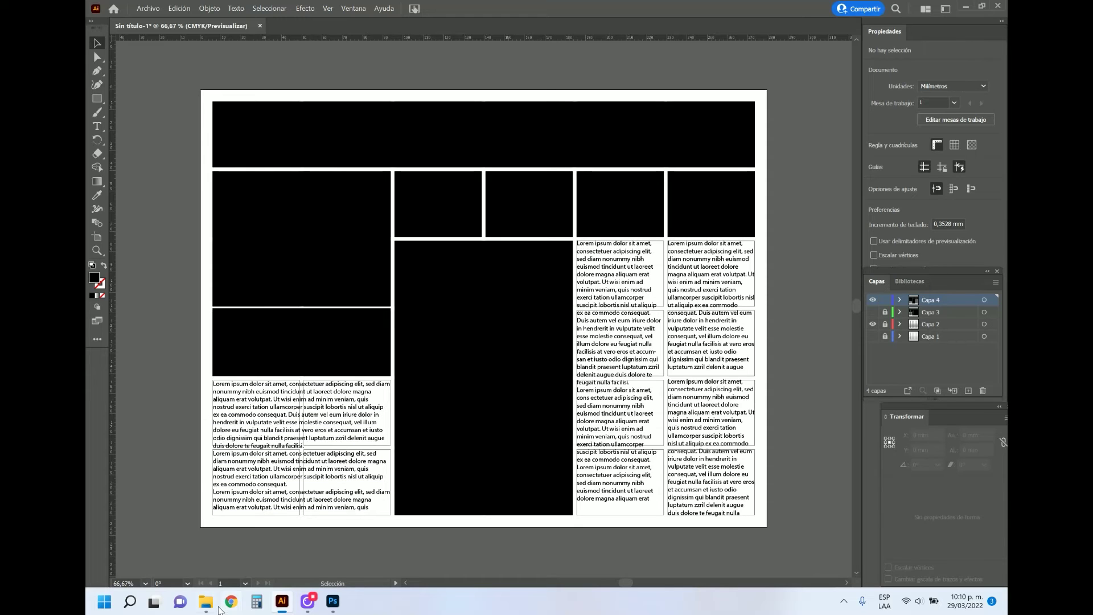
{"action": "left_click", "coordinate": [149, 9]}
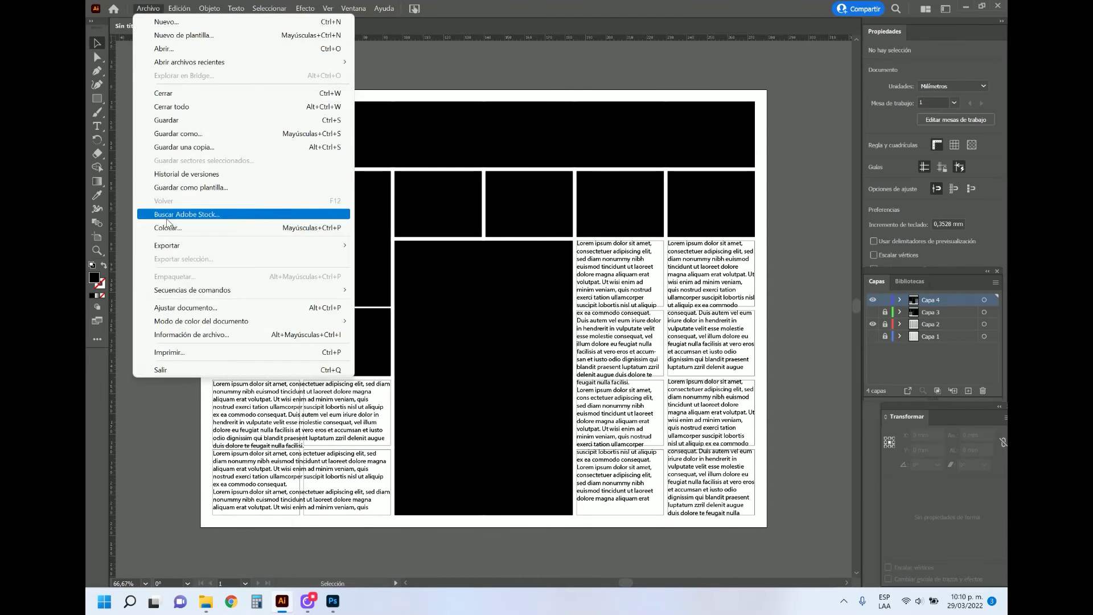
{"action": "left_click", "coordinate": [168, 227]}
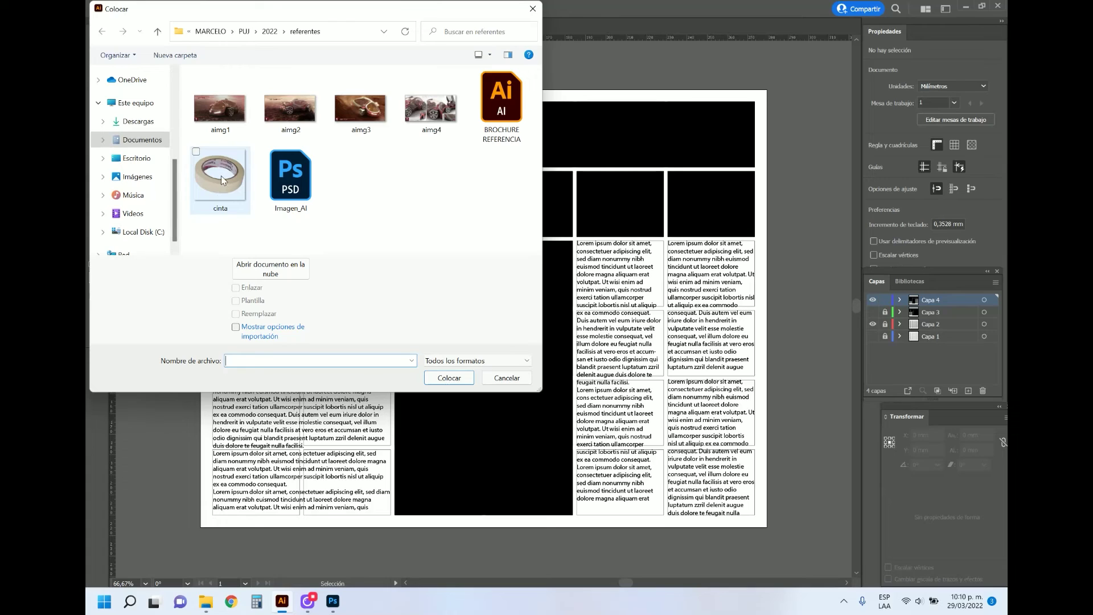
{"action": "mouse_move", "coordinate": [220, 173]}
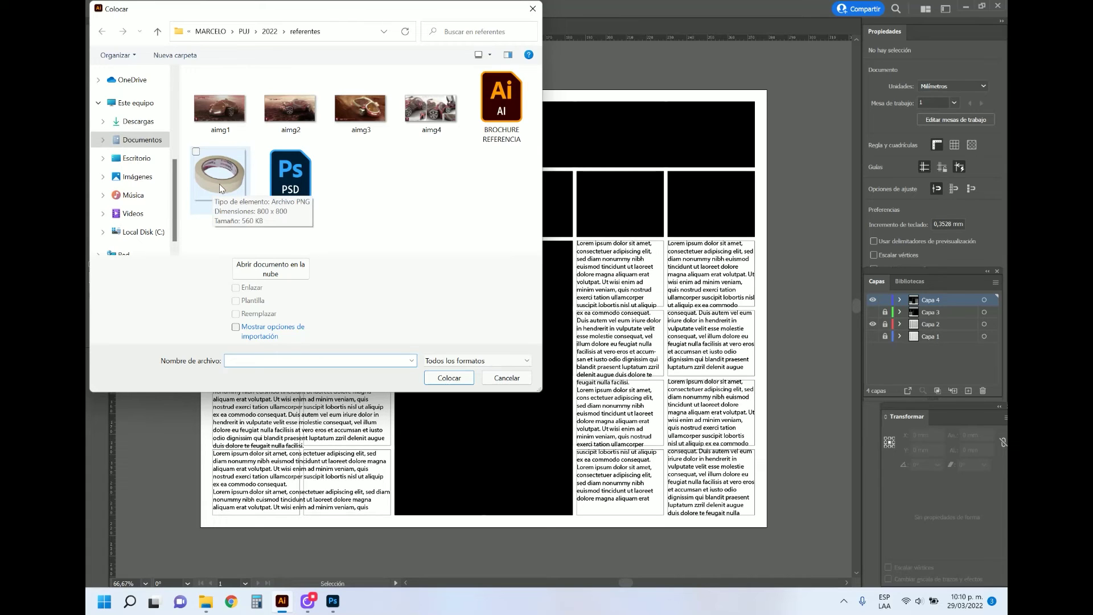
{"action": "left_click", "coordinate": [220, 183]}
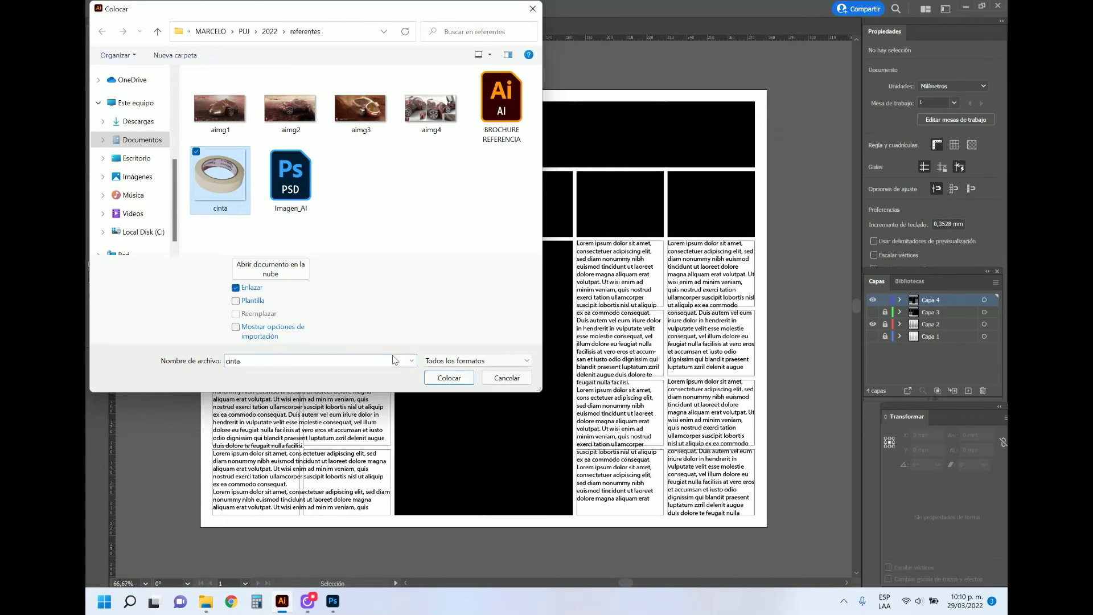
{"action": "left_click", "coordinate": [461, 379]}
Step: Drop the tape photo onto the page and move it over the lower-right area
{"action": "left_click", "coordinate": [504, 365]}
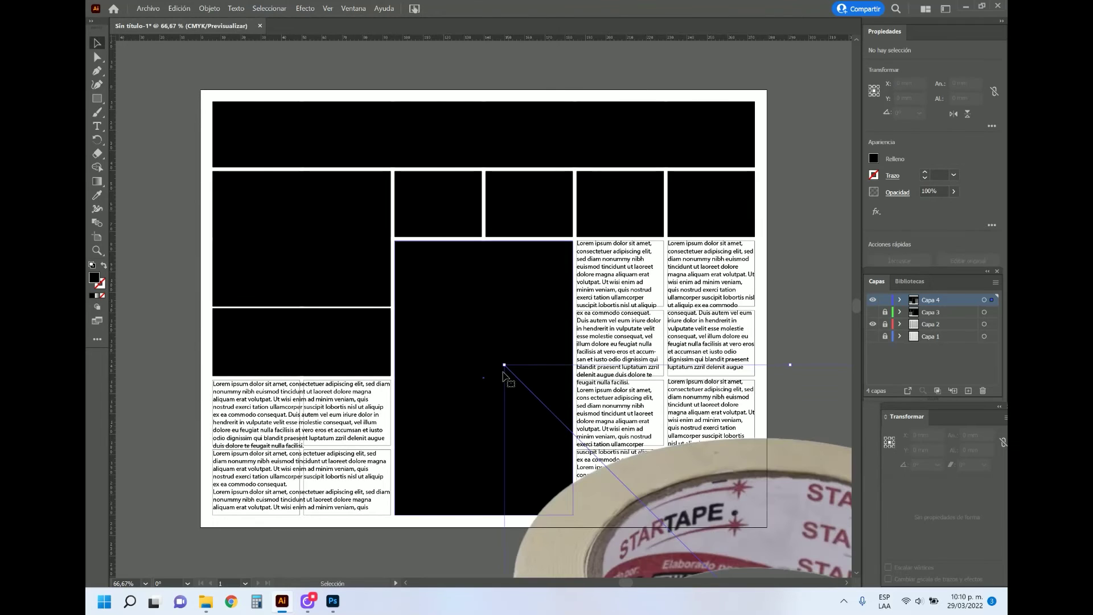
{"action": "mouse_move", "coordinate": [504, 365]}
{"action": "left_mouse_down"}
{"action": "mouse_move", "coordinate": [252, 164]}
{"action": "mouse_move", "coordinate": [474, 373]}
{"action": "left_mouse_up"}
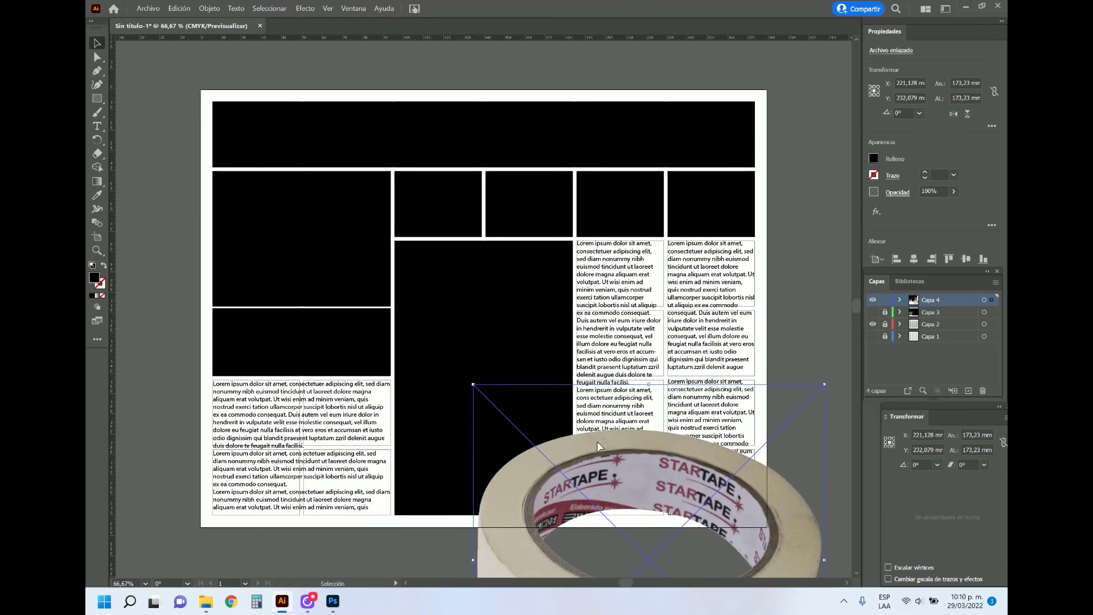
{"action": "mouse_move", "coordinate": [592, 443]}
{"action": "left_mouse_down"}
{"action": "mouse_move", "coordinate": [541, 296]}
{"action": "mouse_move", "coordinate": [562, 317]}
{"action": "left_mouse_up"}
{"action": "left_click", "coordinate": [807, 500]}
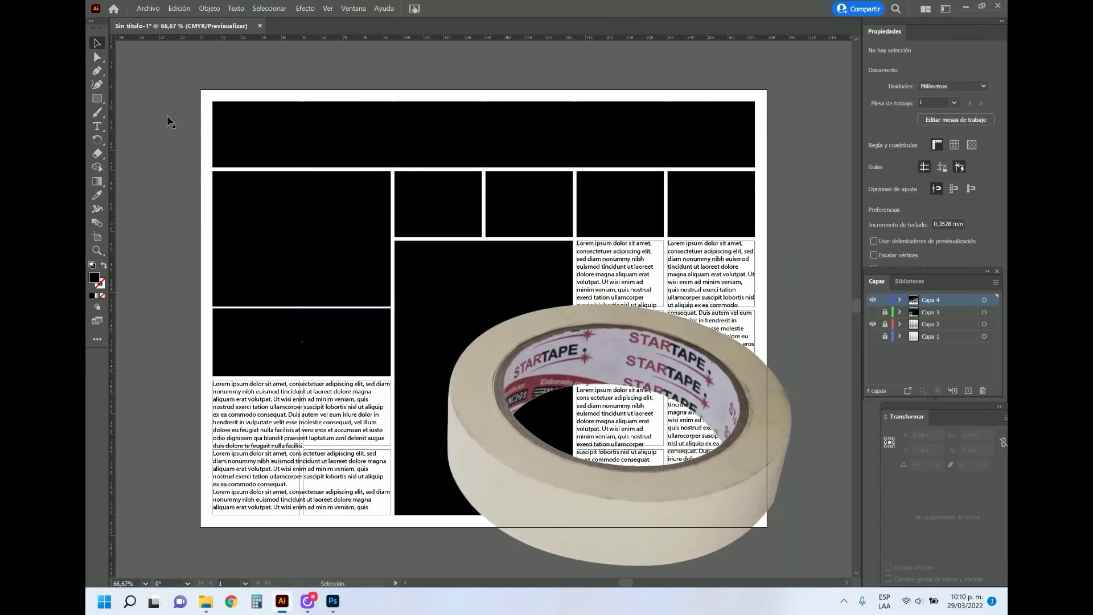
{"action": "left_click", "coordinate": [95, 101]}
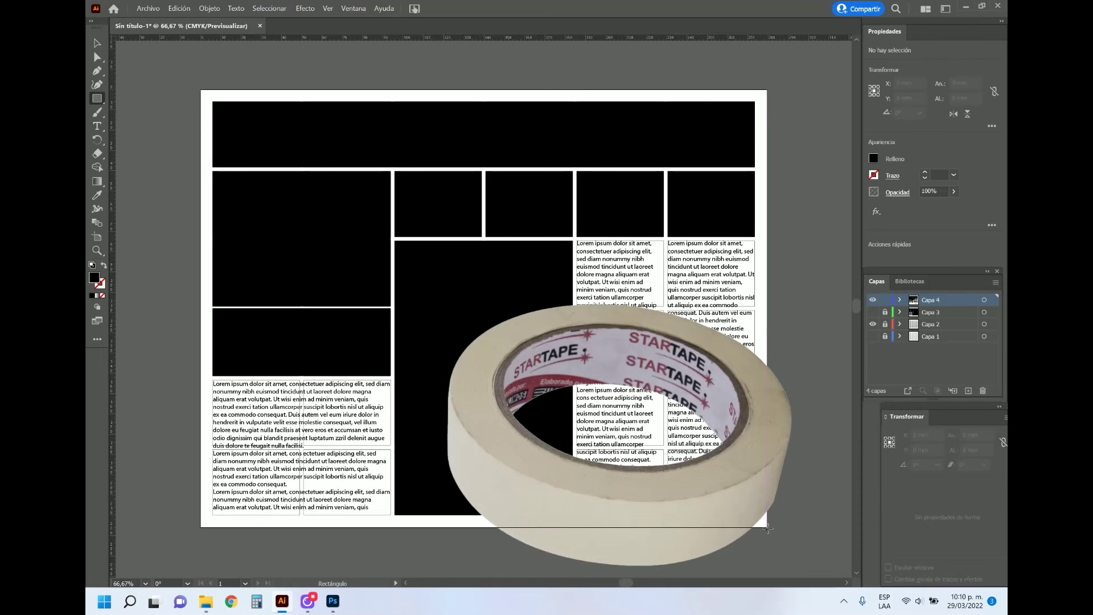
Step: Draw a rectangle over the photo's on-page area and make a clipping mask with it
{"action": "mouse_move", "coordinate": [761, 529]}
{"action": "left_mouse_down"}
{"action": "mouse_move", "coordinate": [572, 360]}
{"action": "mouse_move", "coordinate": [441, 292]}
{"action": "left_mouse_up"}
{"action": "key", "text": "v"}
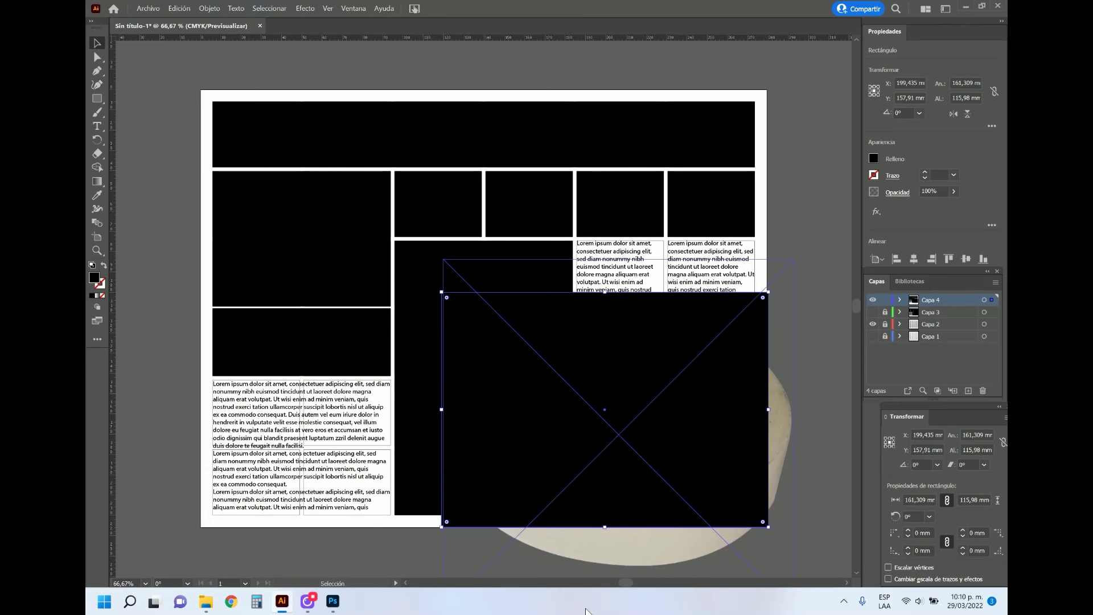
{"action": "left_click", "coordinate": [648, 562], "text": "shift"}
{"action": "right_click", "coordinate": [651, 442]}
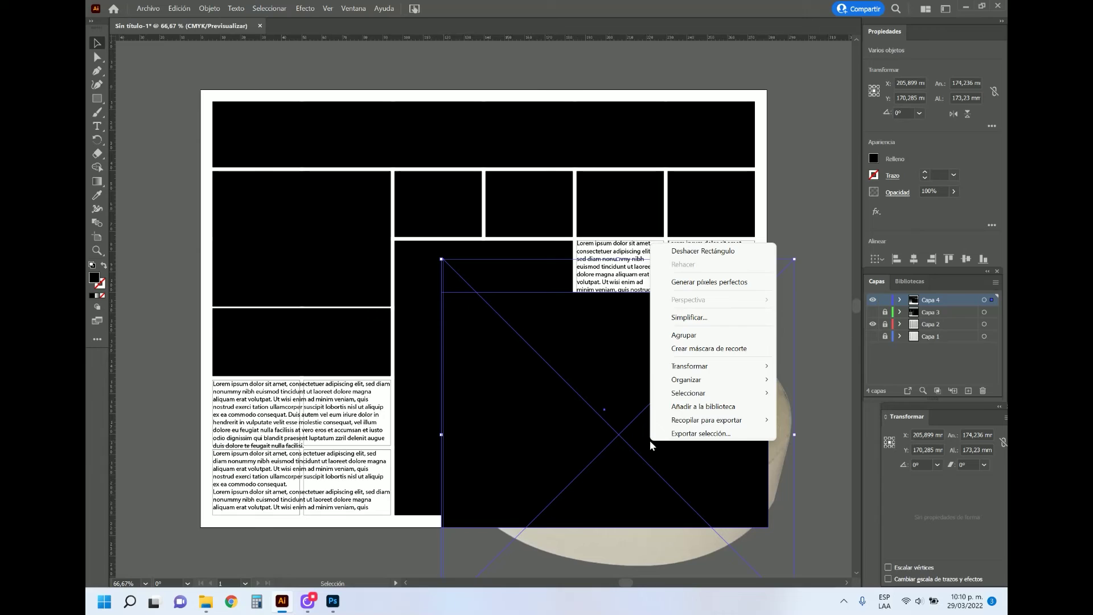
{"action": "left_click", "coordinate": [695, 349]}
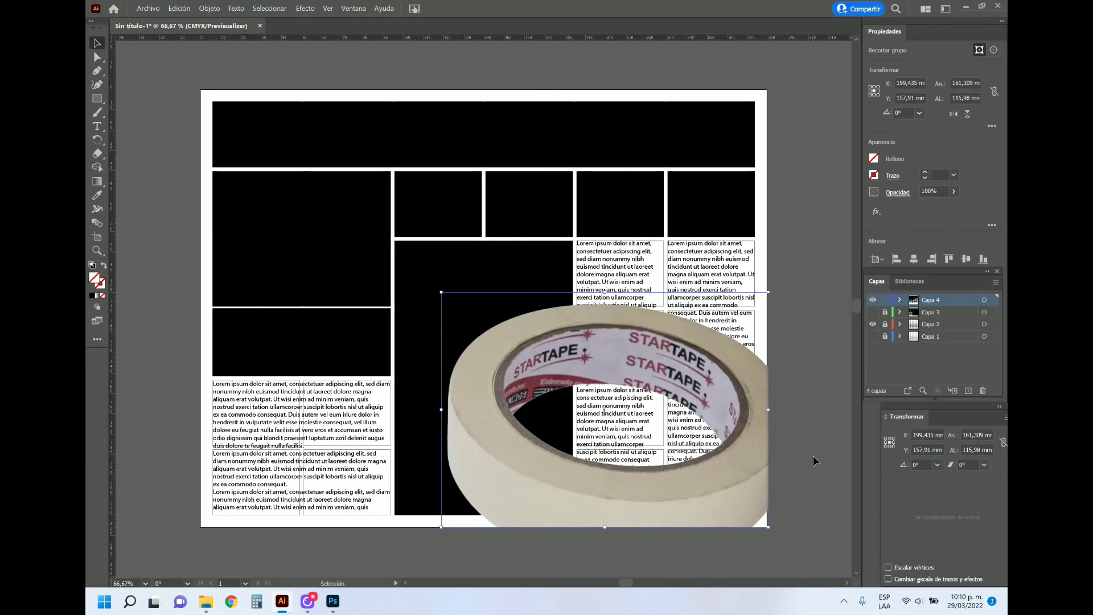
{"action": "left_click", "coordinate": [813, 455]}
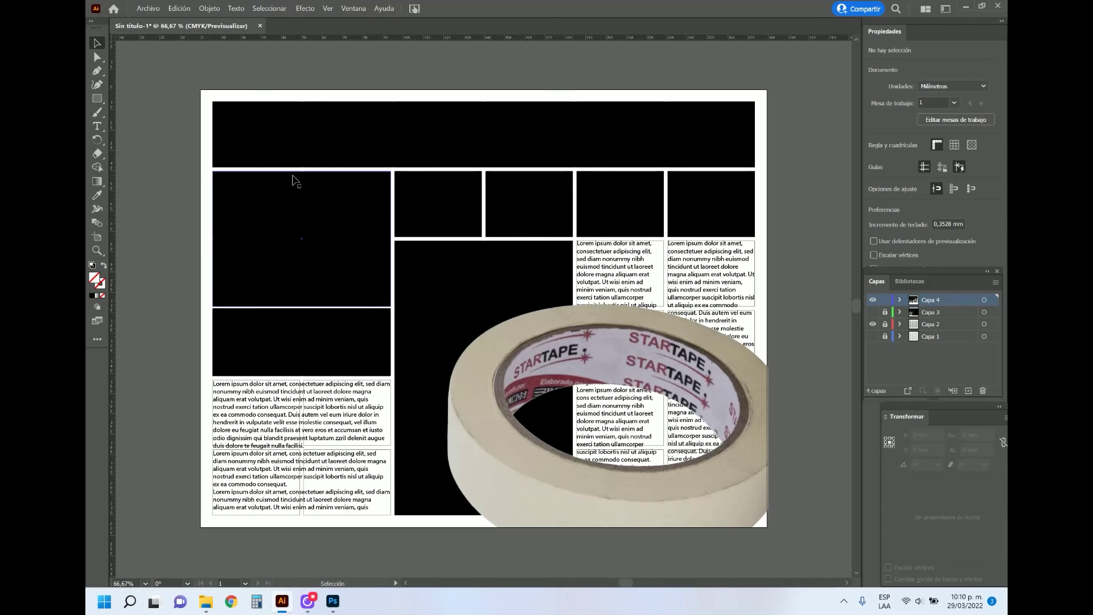
Step: Place the aimg3 car picture and position it over the top-left panel
{"action": "left_click", "coordinate": [149, 9]}
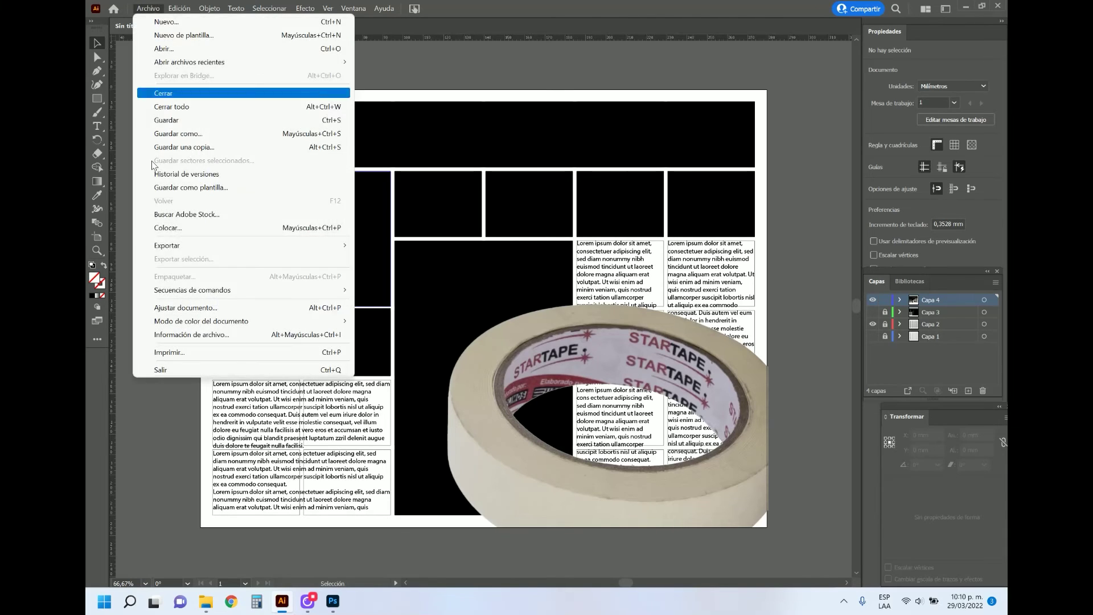
{"action": "left_click", "coordinate": [183, 228]}
{"action": "left_click", "coordinate": [360, 108]}
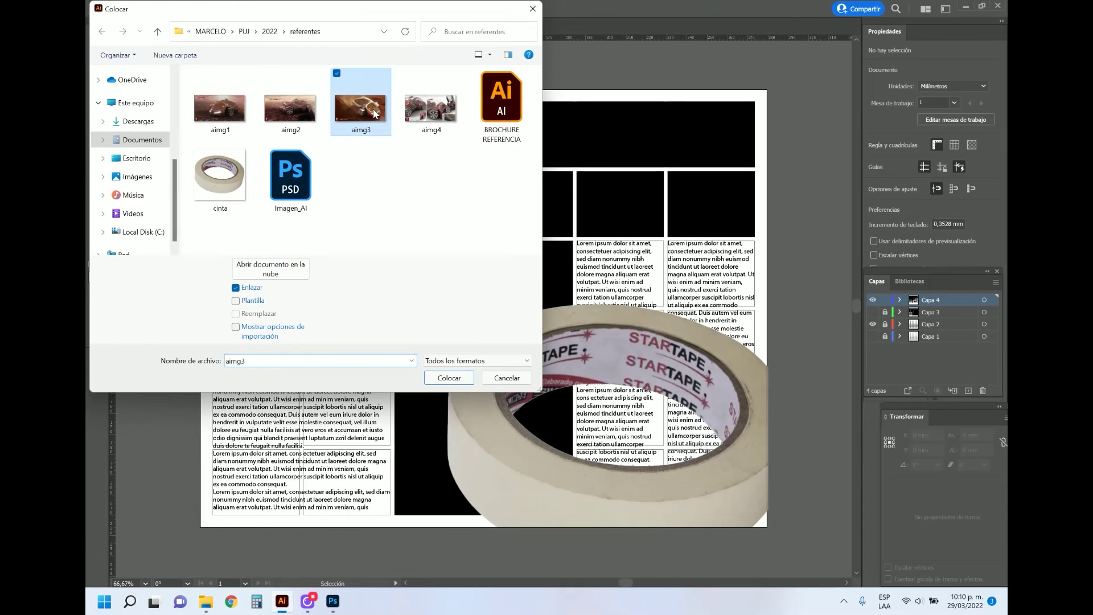
{"action": "left_click", "coordinate": [449, 377]}
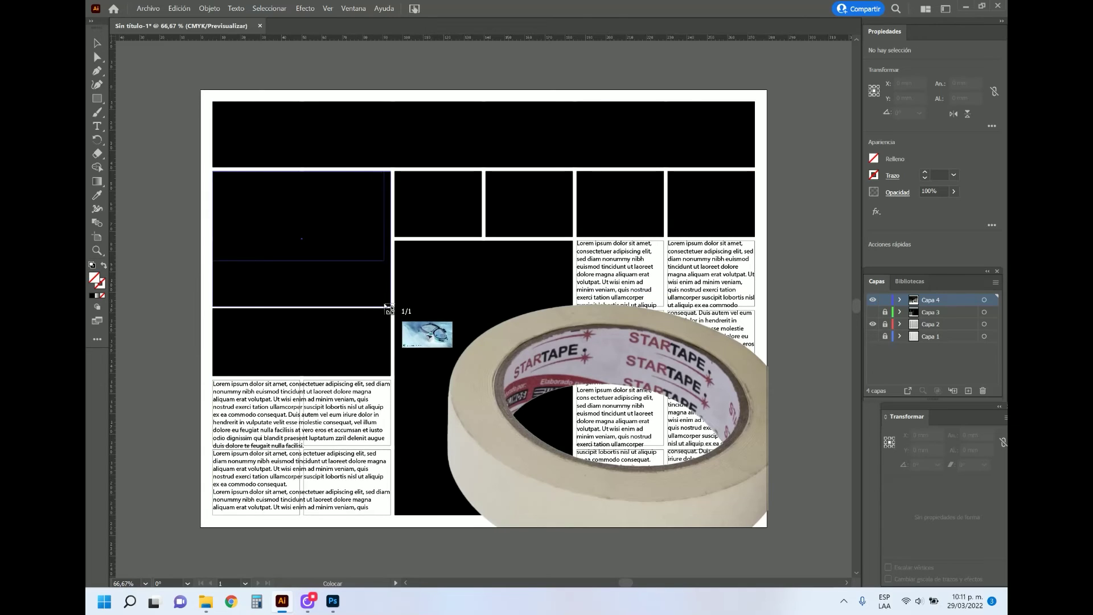
{"action": "left_click_drag", "start_coordinate": [360, 294], "coordinate": [390, 313]}
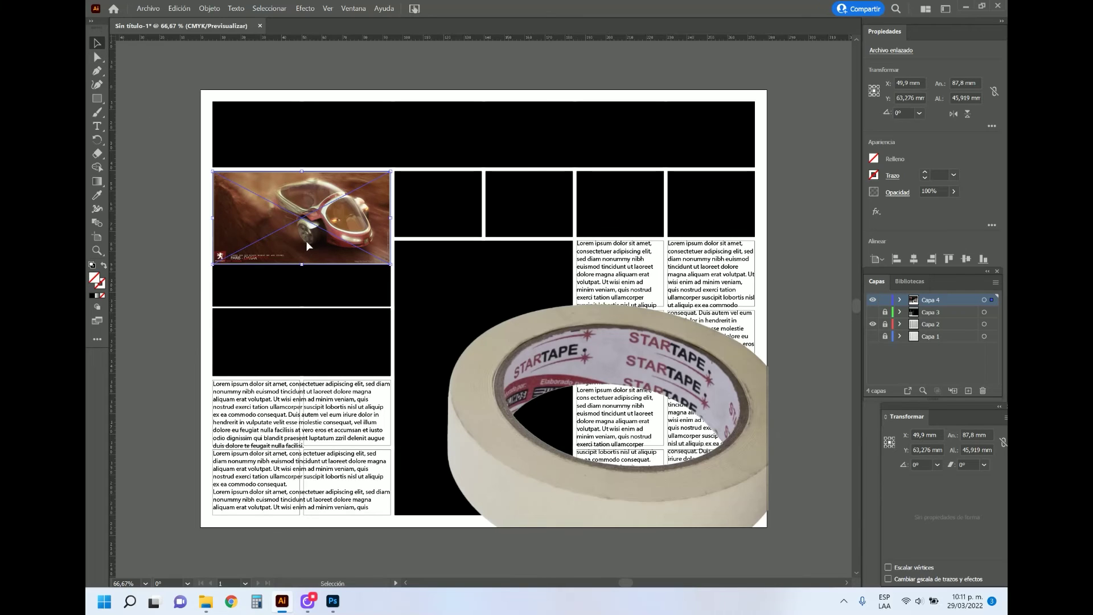
{"action": "left_click_drag", "start_coordinate": [306, 241], "coordinate": [304, 261]}
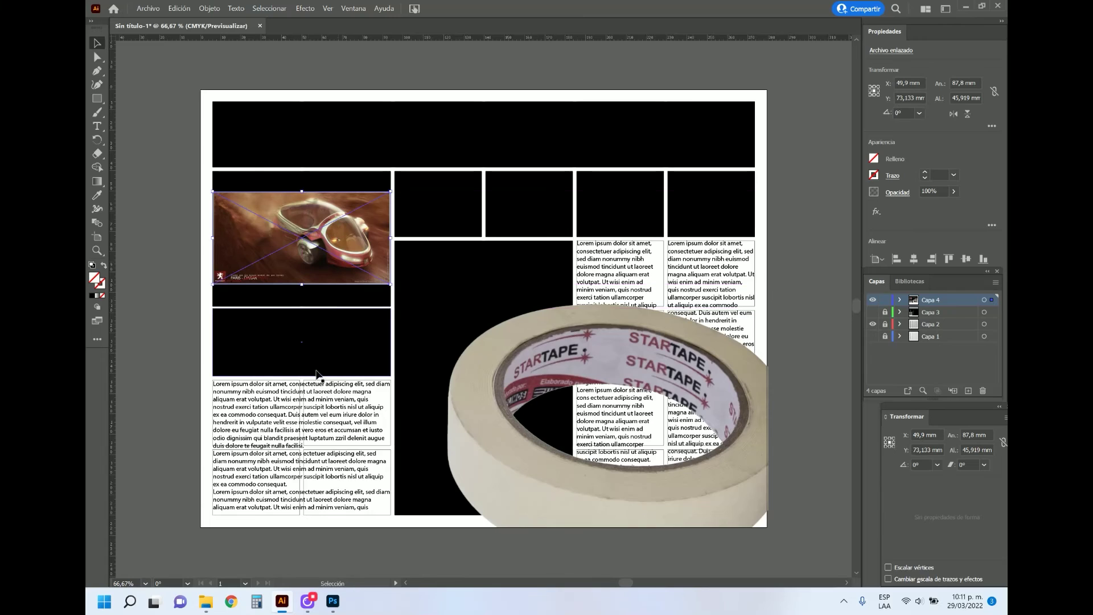
{"action": "left_click", "coordinate": [192, 284]}
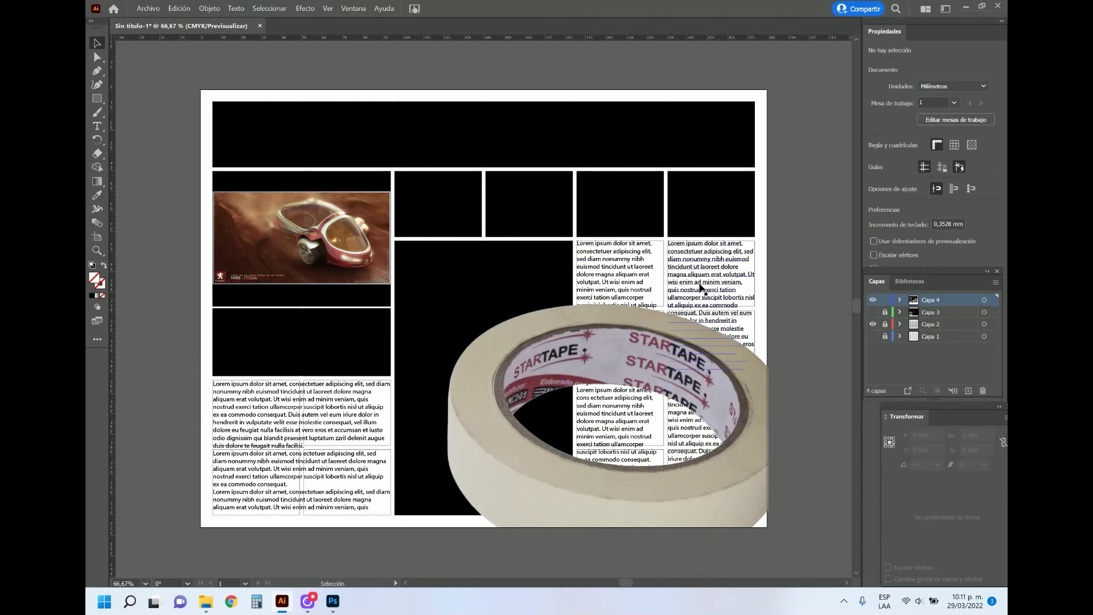
Step: Delete the masking-tape photo and the car photo from the page
{"action": "left_click", "coordinate": [711, 363]}
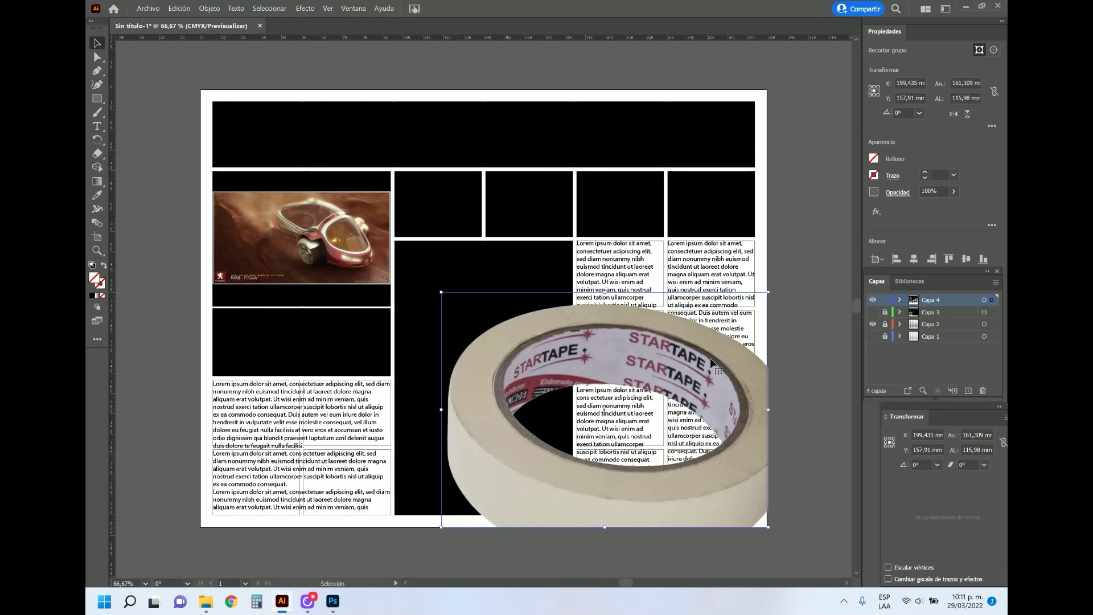
{"action": "key", "text": "Delete"}
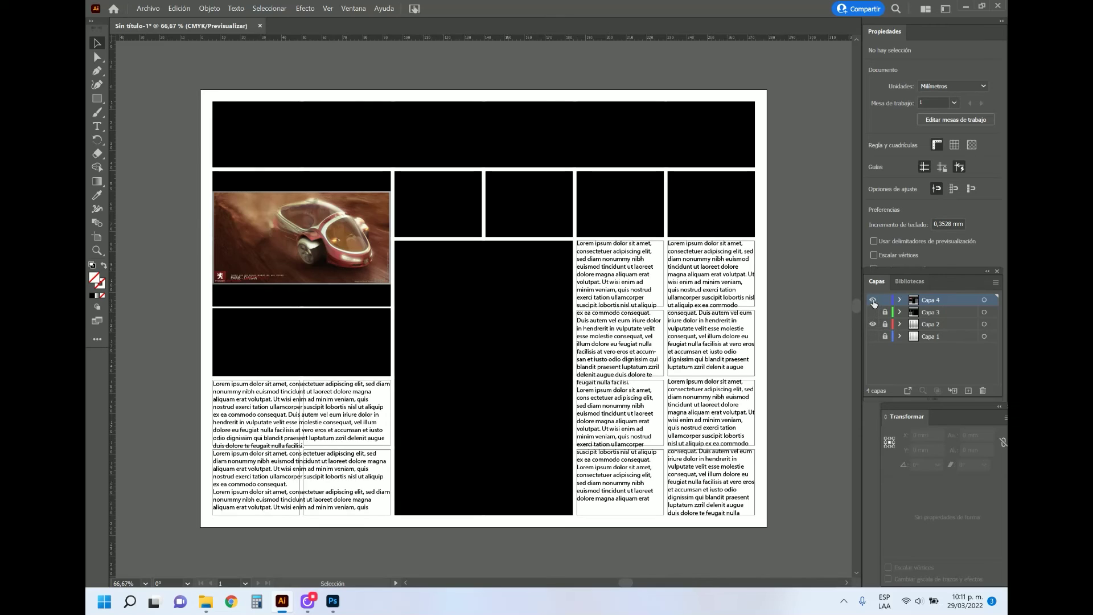
{"action": "left_click", "coordinate": [358, 263]}
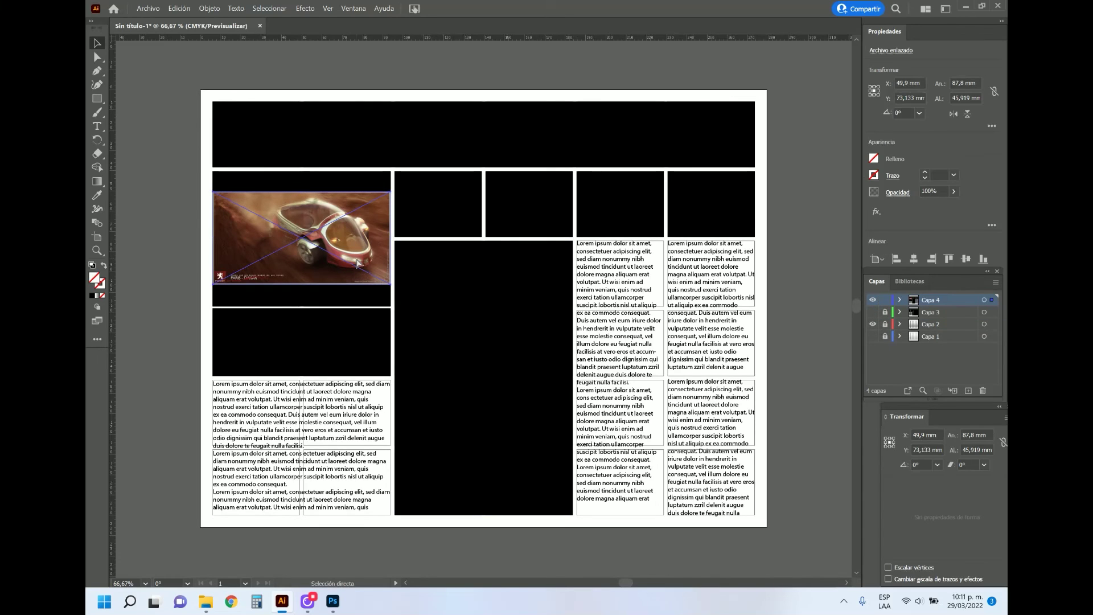
{"action": "key", "text": "Delete"}
Step: Hide the Capa 4 layer and show the Capa 3 and Capa 2 layers
{"action": "key", "text": "v"}
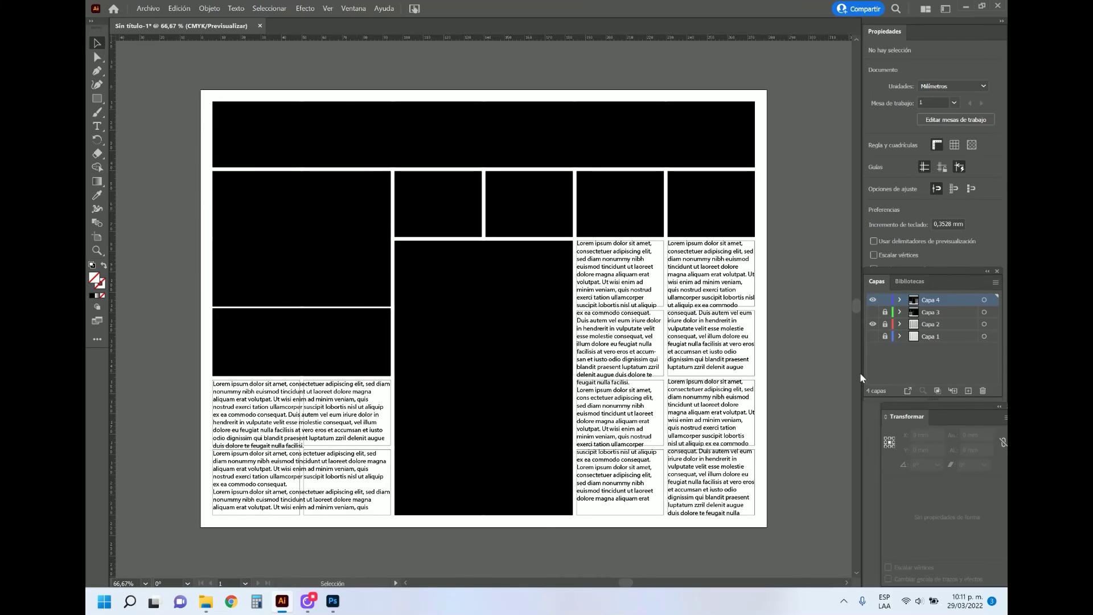
{"action": "left_click", "coordinate": [872, 300]}
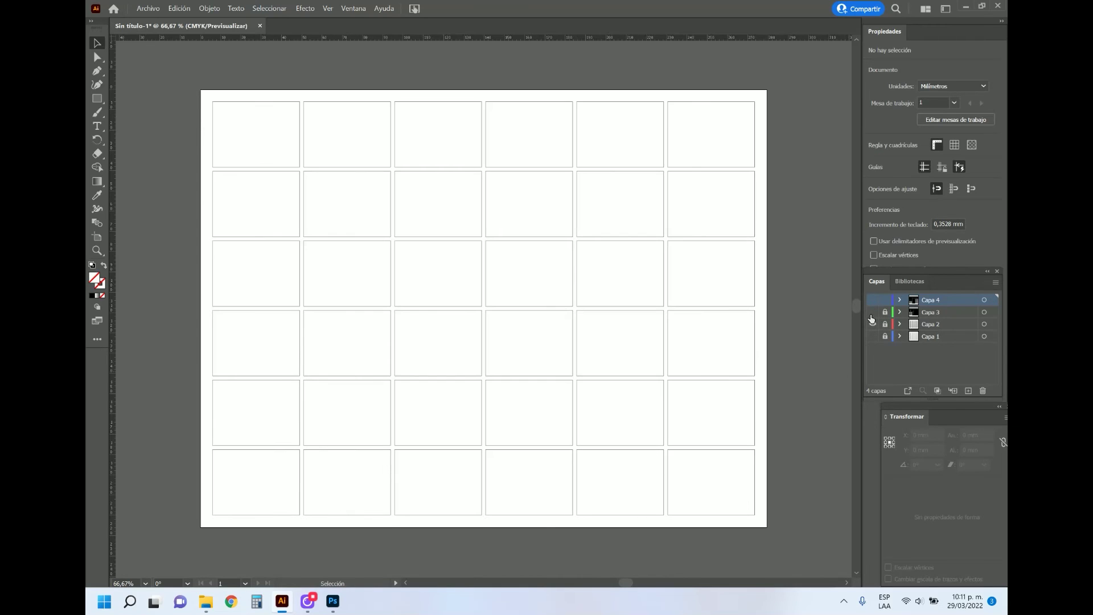
{"action": "left_click_drag", "start_coordinate": [872, 312], "coordinate": [872, 324]}
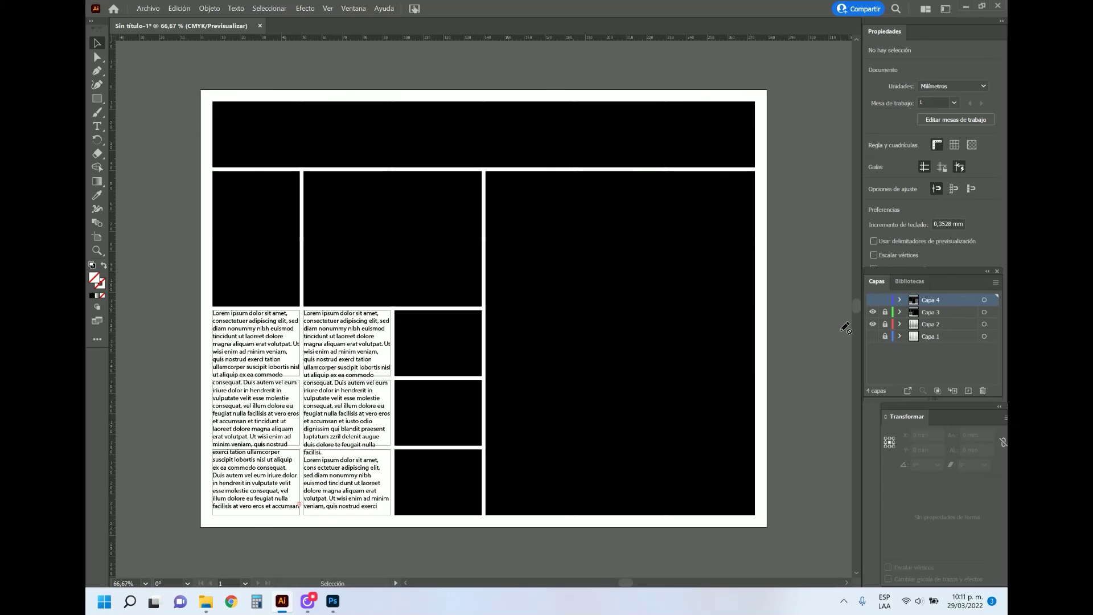
Step: Paste the car photo back, unlock layers, and delete the tall black middle panel
{"action": "key", "text": "ctrl+v"}
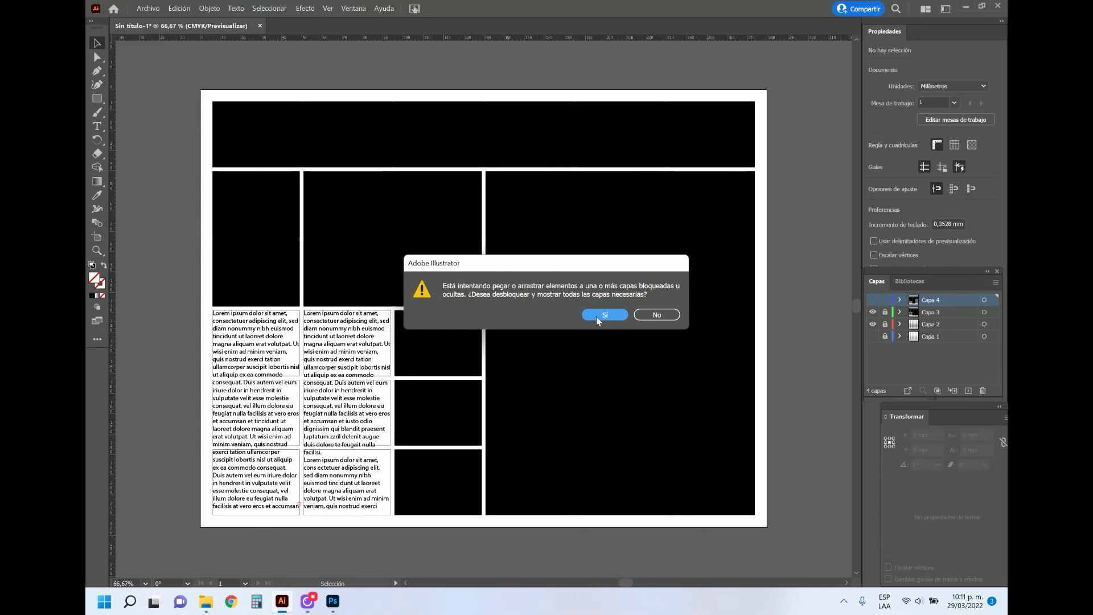
{"action": "left_click", "coordinate": [605, 314]}
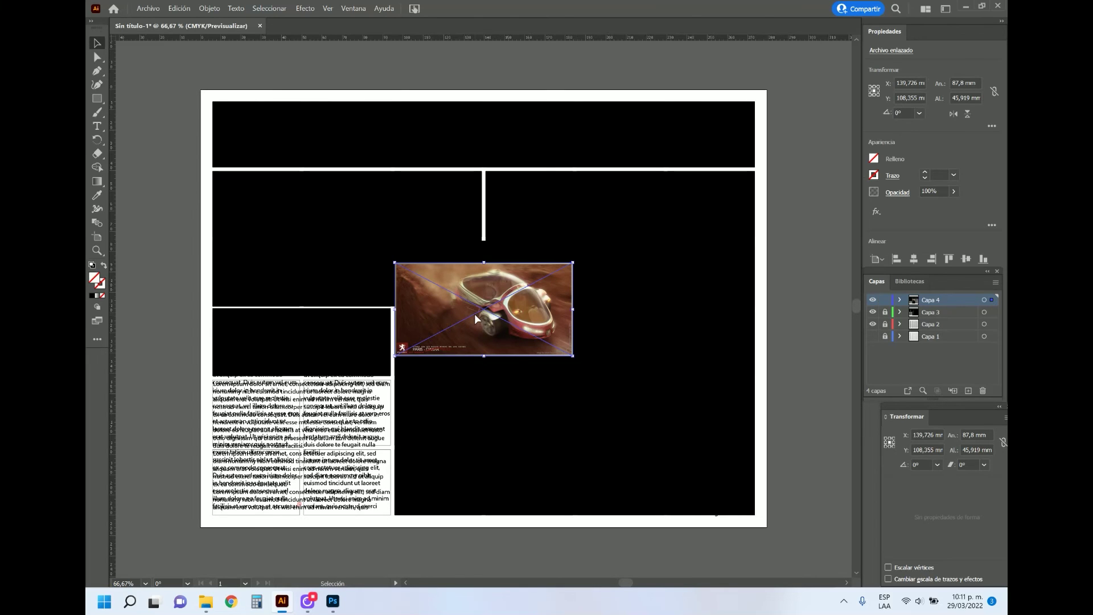
{"action": "left_click_drag", "start_coordinate": [476, 319], "coordinate": [621, 241]}
{"action": "left_click", "coordinate": [475, 368]}
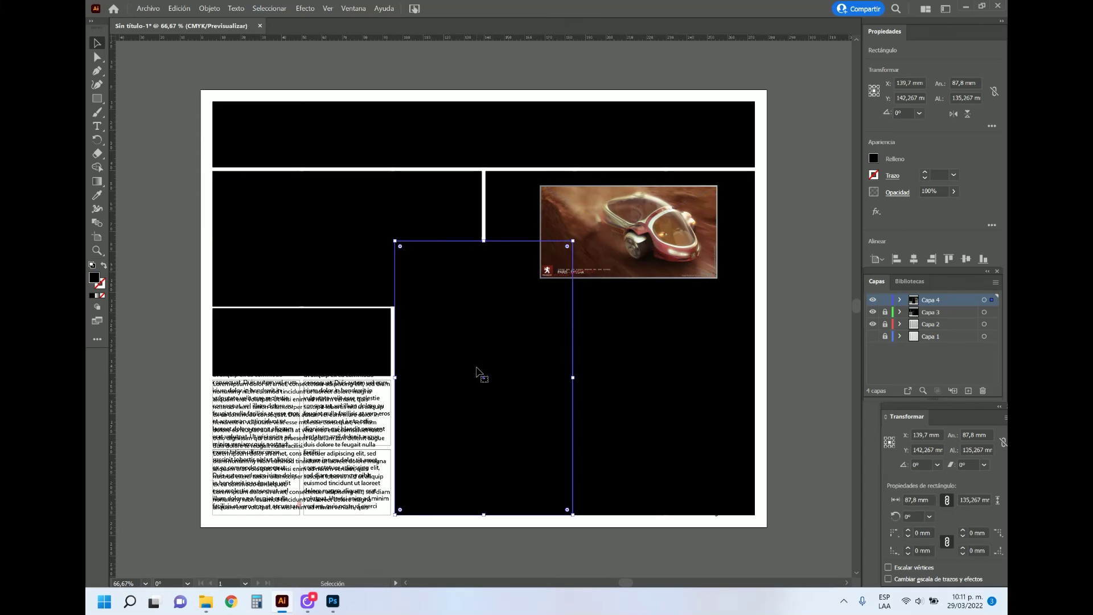
{"action": "key", "text": "Delete"}
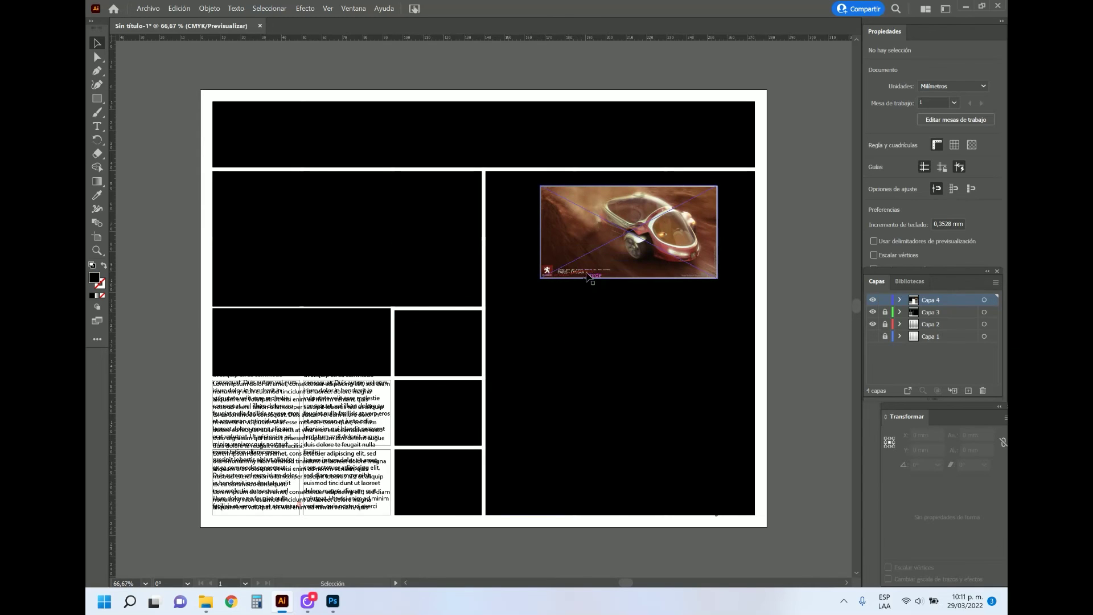
Step: Move the car photo onto the top-left panel and enlarge it to fill that area
{"action": "mouse_move", "coordinate": [591, 276]}
{"action": "left_mouse_down"}
{"action": "mouse_move", "coordinate": [386, 256]}
{"action": "mouse_move", "coordinate": [223, 217]}
{"action": "left_mouse_up"}
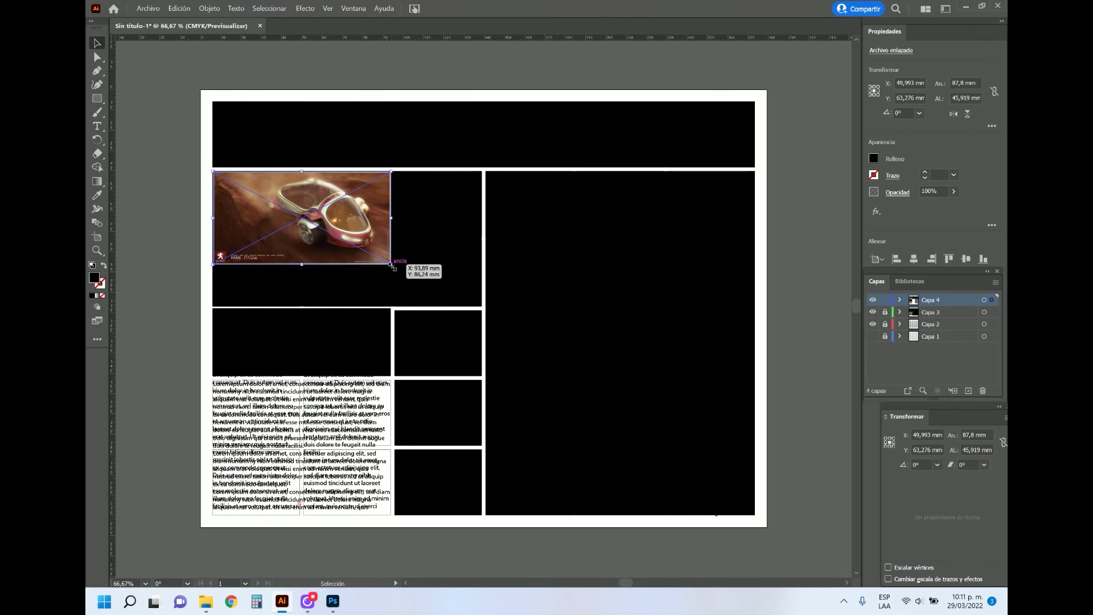
{"action": "left_click_drag", "start_coordinate": [391, 264], "coordinate": [472, 308]}
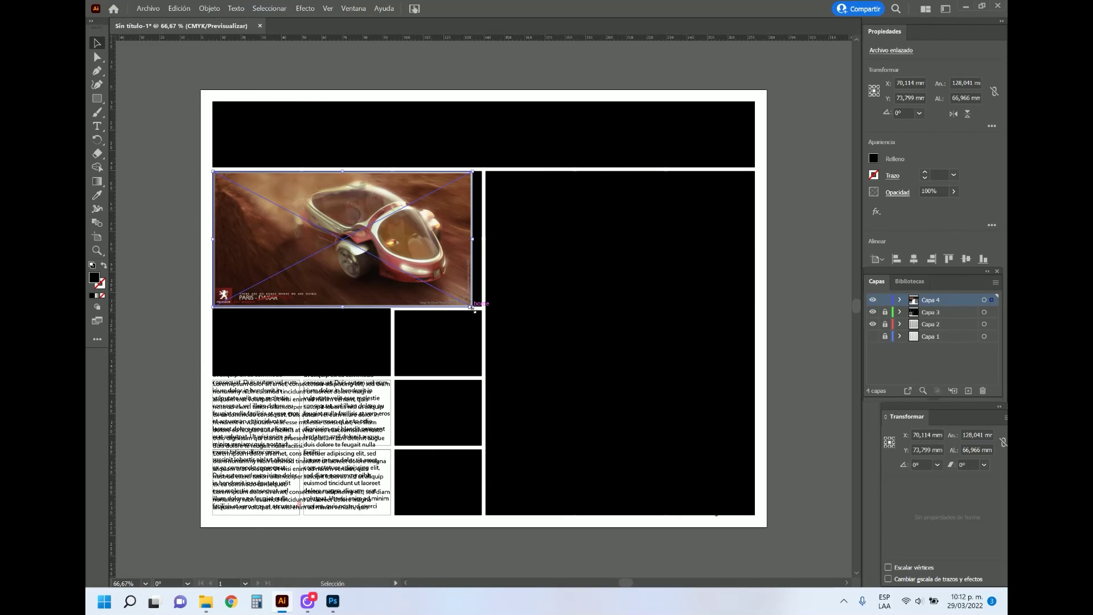
{"action": "left_click_drag", "start_coordinate": [471, 307], "coordinate": [482, 314]}
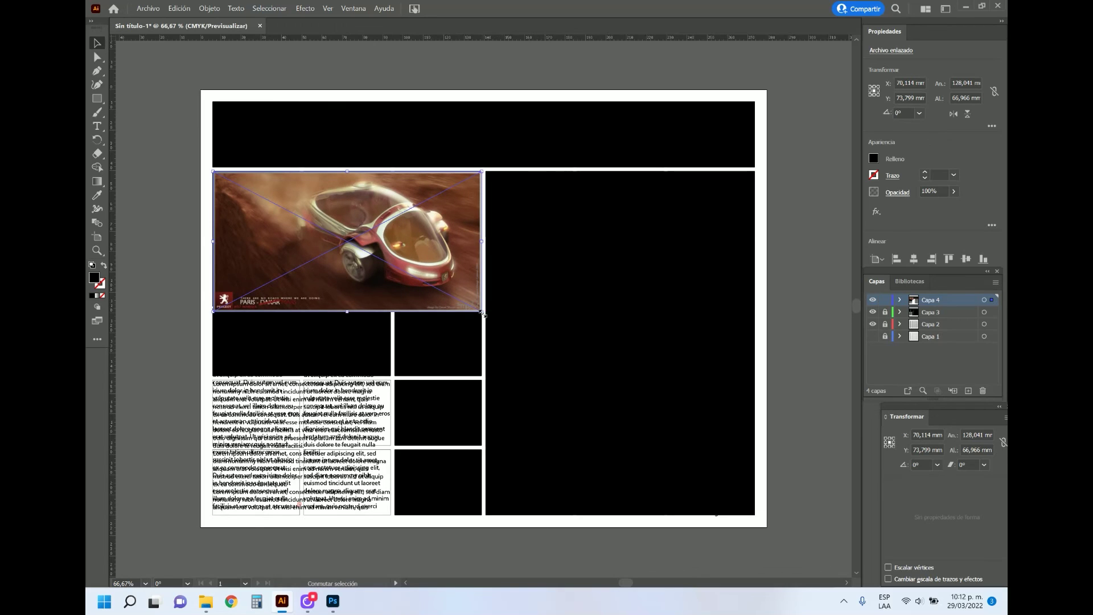
{"action": "left_click", "coordinate": [98, 98]}
{"action": "left_click", "coordinate": [97, 43]}
{"action": "left_click_drag", "start_coordinate": [225, 209], "coordinate": [265, 233]}
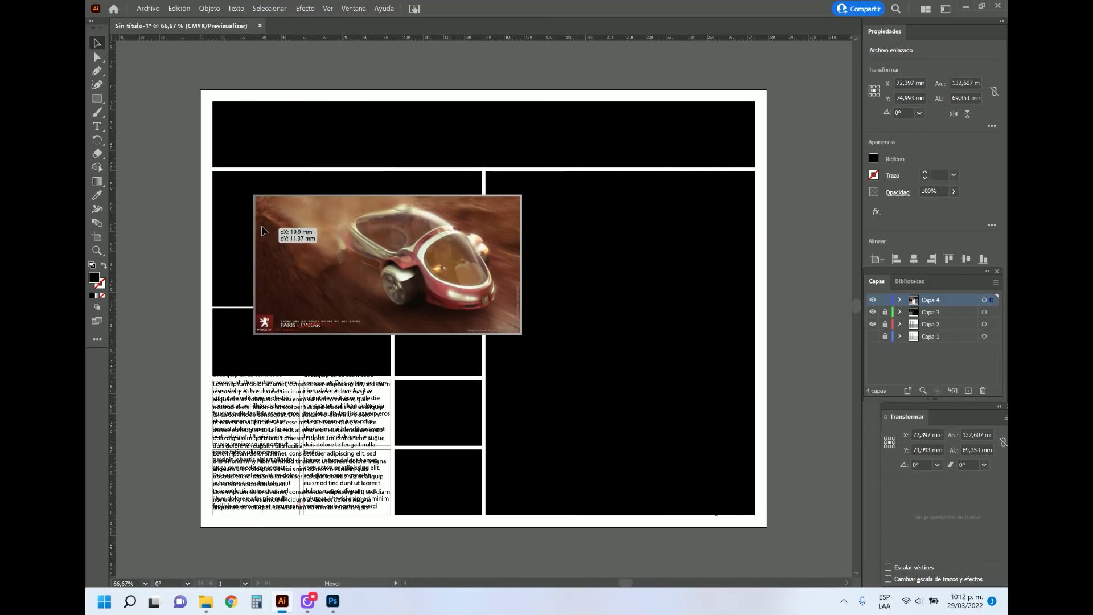
{"action": "left_click", "coordinate": [236, 215]}
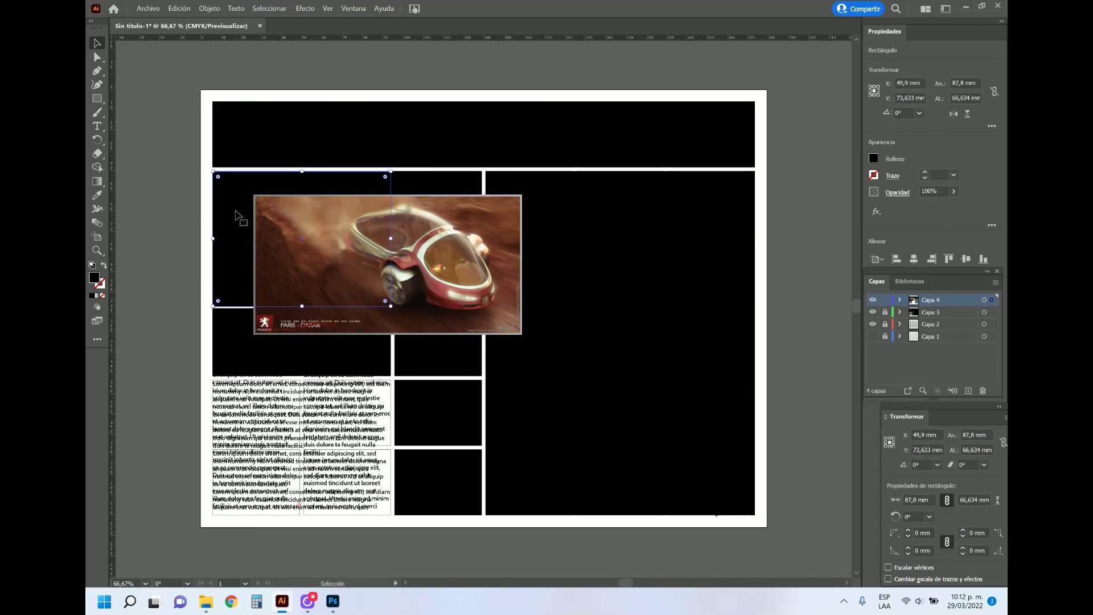
{"action": "left_click", "coordinate": [424, 177]}
{"action": "left_click_drag", "start_coordinate": [280, 236], "coordinate": [246, 210]}
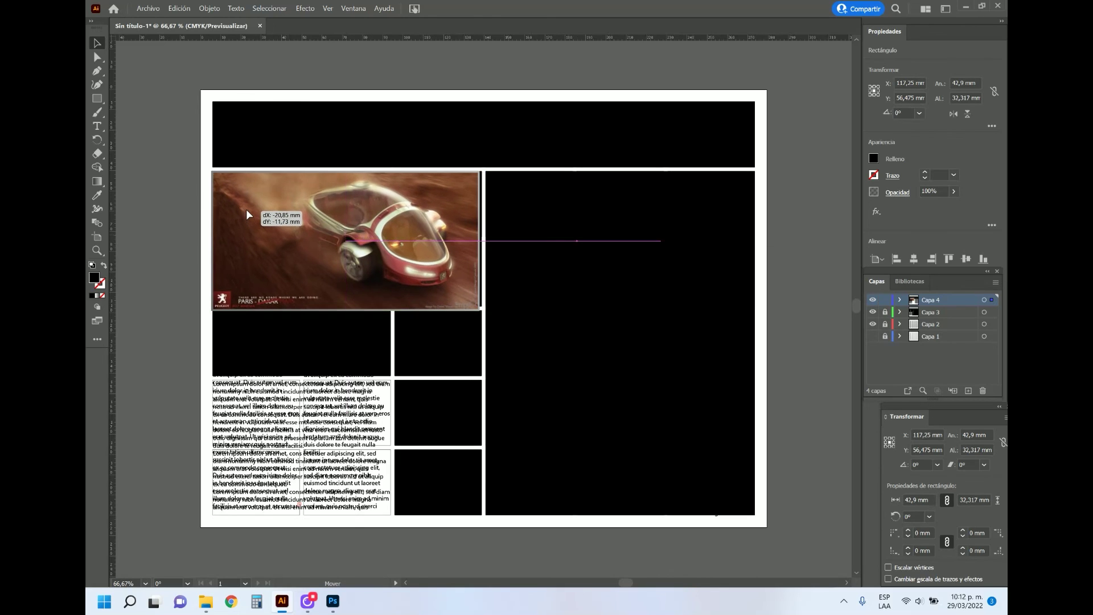
Step: Draw a rectangle covering the top-left panel area
{"action": "left_click", "coordinate": [98, 99]}
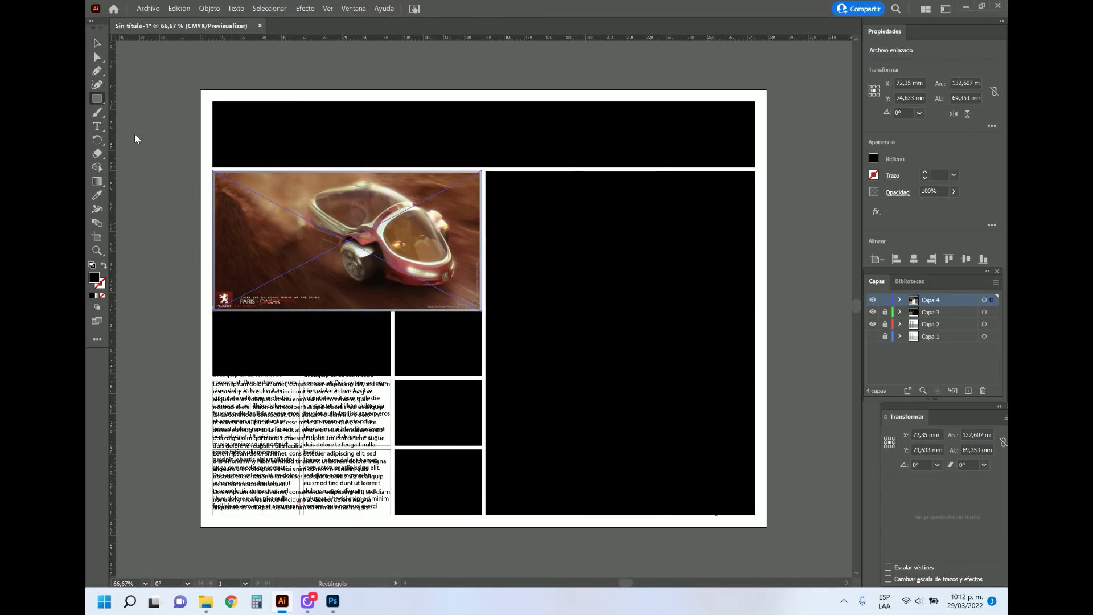
{"action": "left_click_drag", "start_coordinate": [214, 174], "coordinate": [481, 309]}
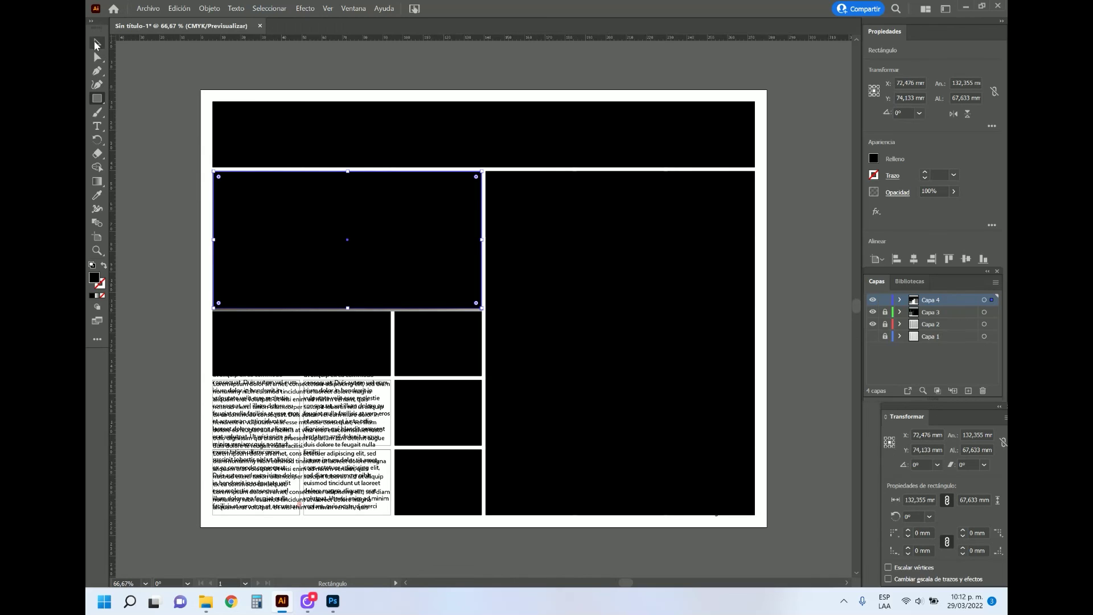
{"action": "left_click", "coordinate": [96, 44]}
{"action": "left_click", "coordinate": [176, 224]}
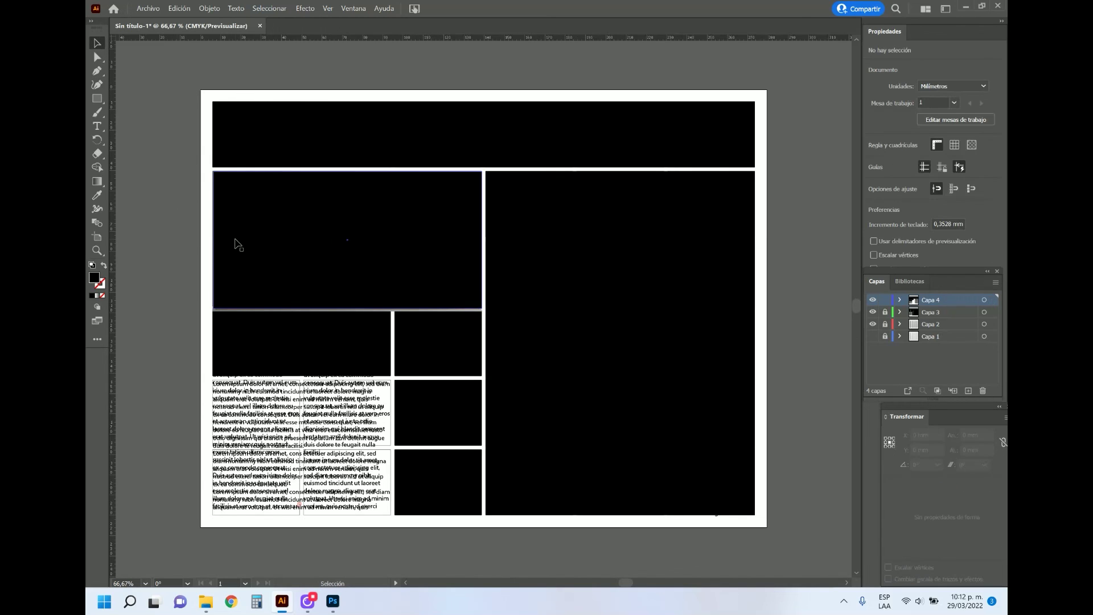
Step: Select the rectangle and car photo in Capa 4 and apply Crear máscara de recorte
{"action": "left_click", "coordinate": [295, 255]}
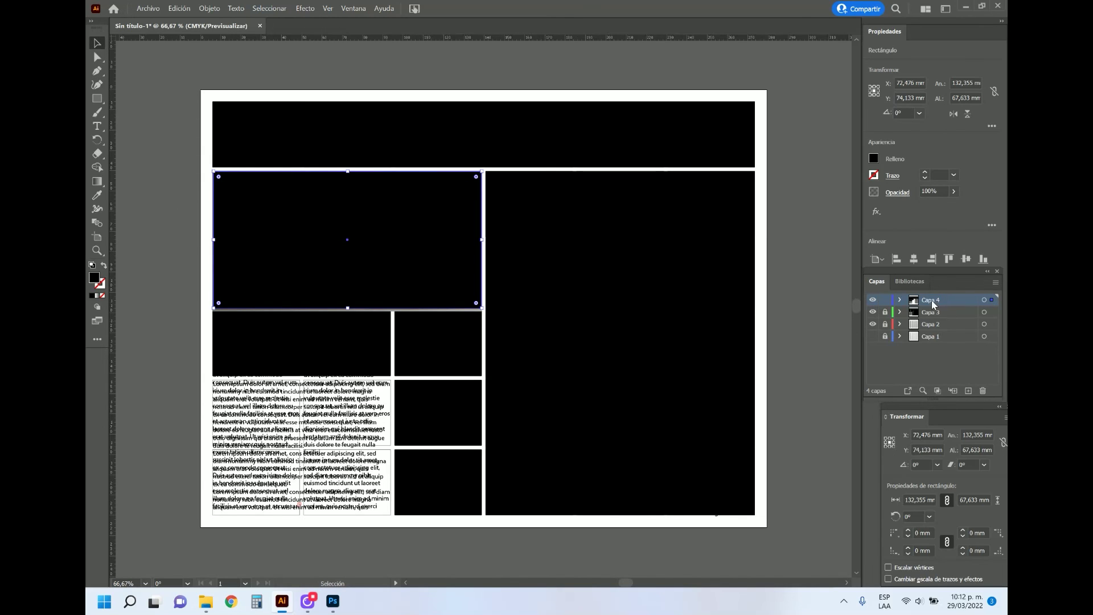
{"action": "left_click", "coordinate": [899, 300]}
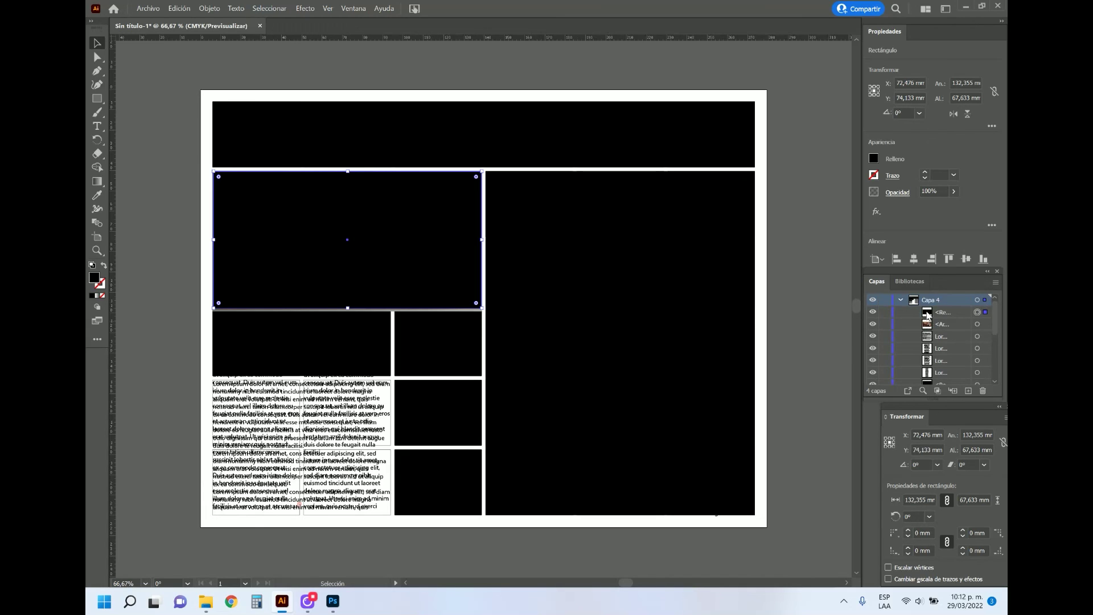
{"action": "left_click", "coordinate": [956, 312]}
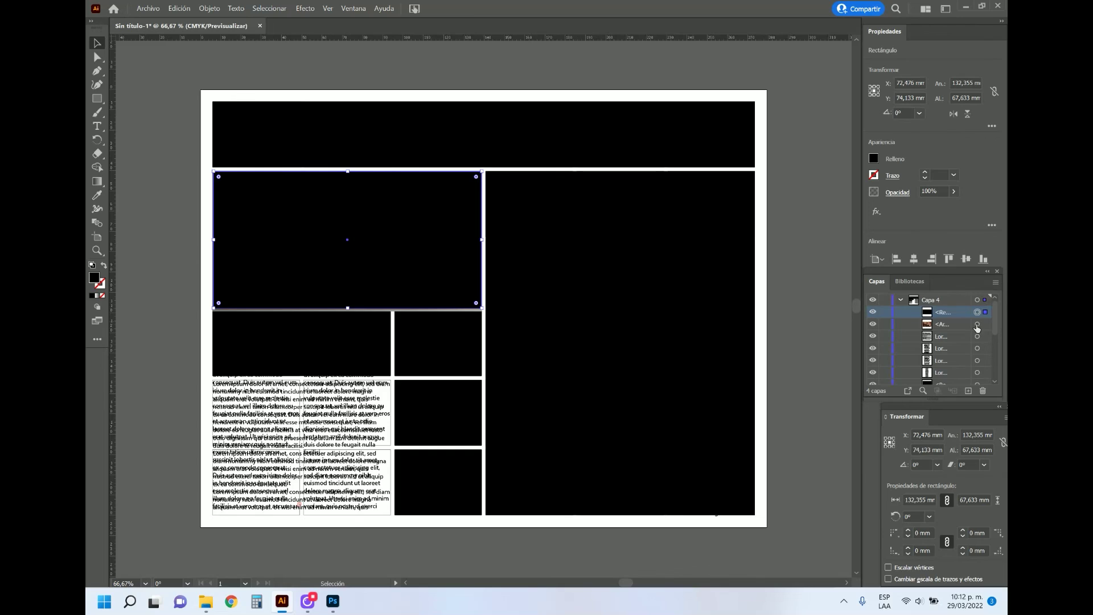
{"action": "left_click", "coordinate": [976, 324], "text": "shift"}
{"action": "right_click", "coordinate": [332, 264]}
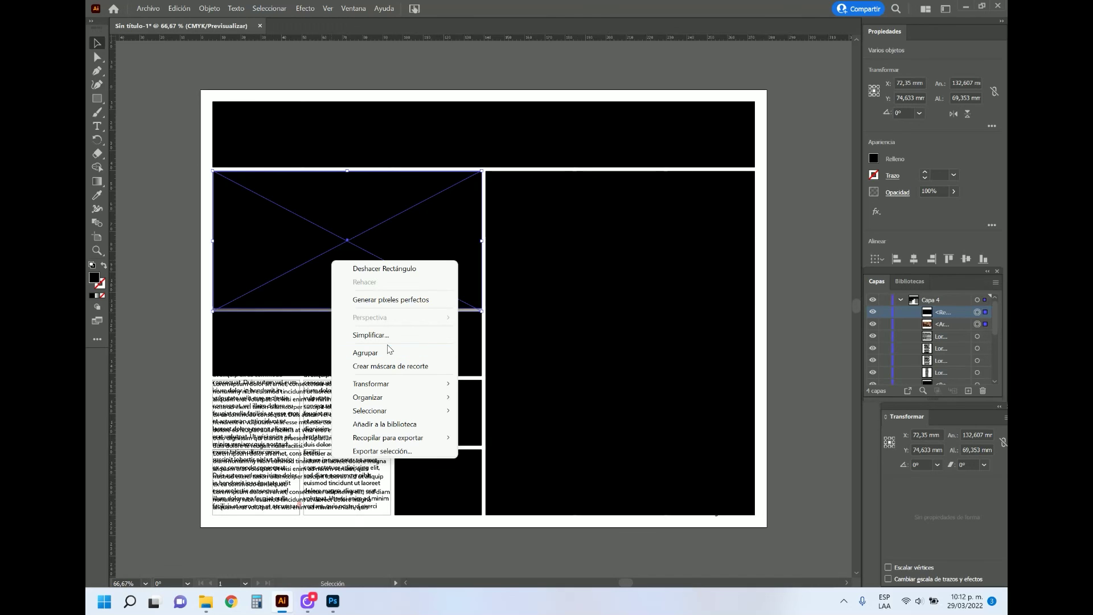
{"action": "left_click", "coordinate": [399, 367]}
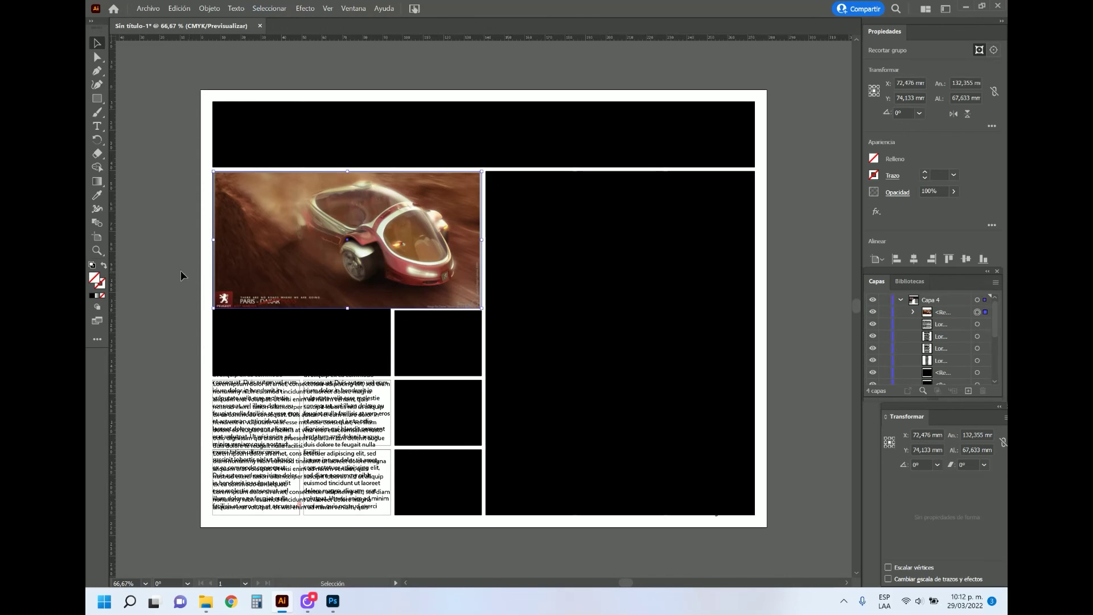
Step: Drag the duplicate overlapping text frame away from the lorem-ipsum columns and delete it
{"action": "left_click", "coordinate": [159, 269]}
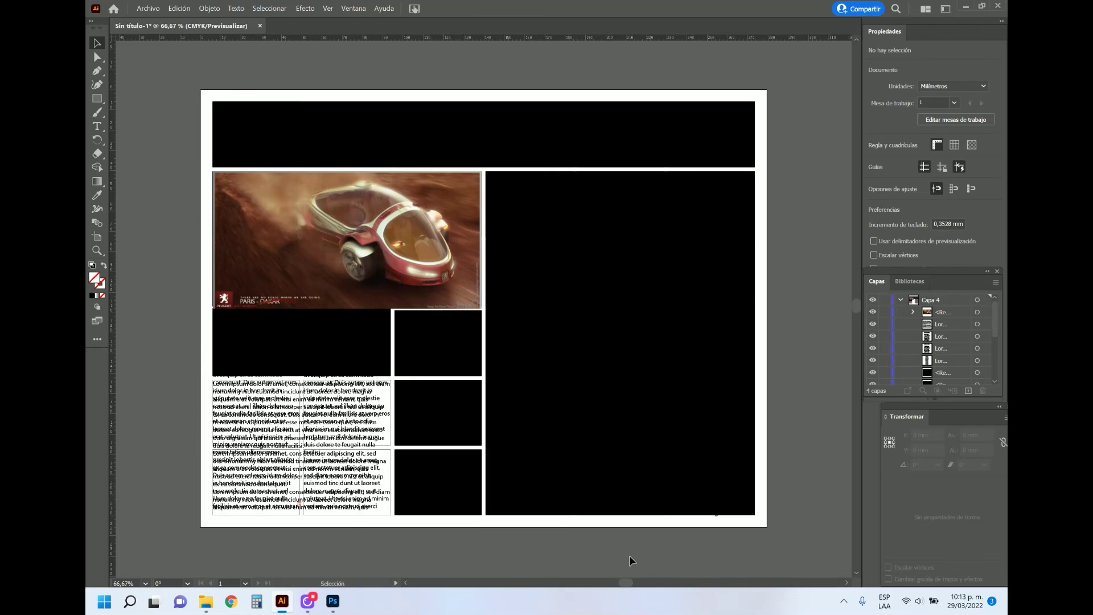
{"action": "left_click_drag", "start_coordinate": [340, 425], "coordinate": [346, 527]}
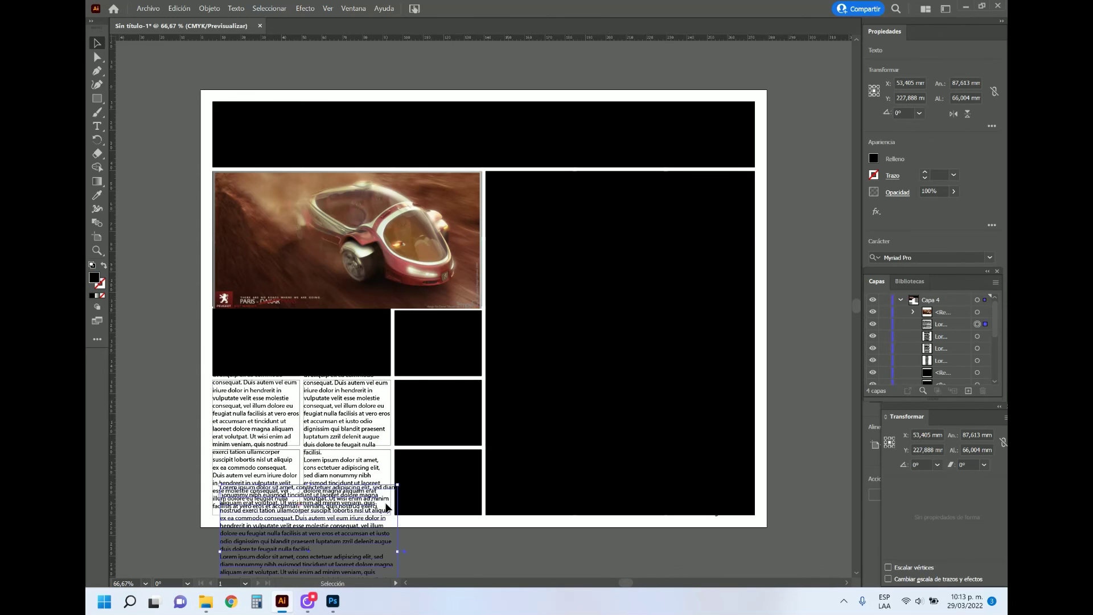
{"action": "key", "text": "Delete"}
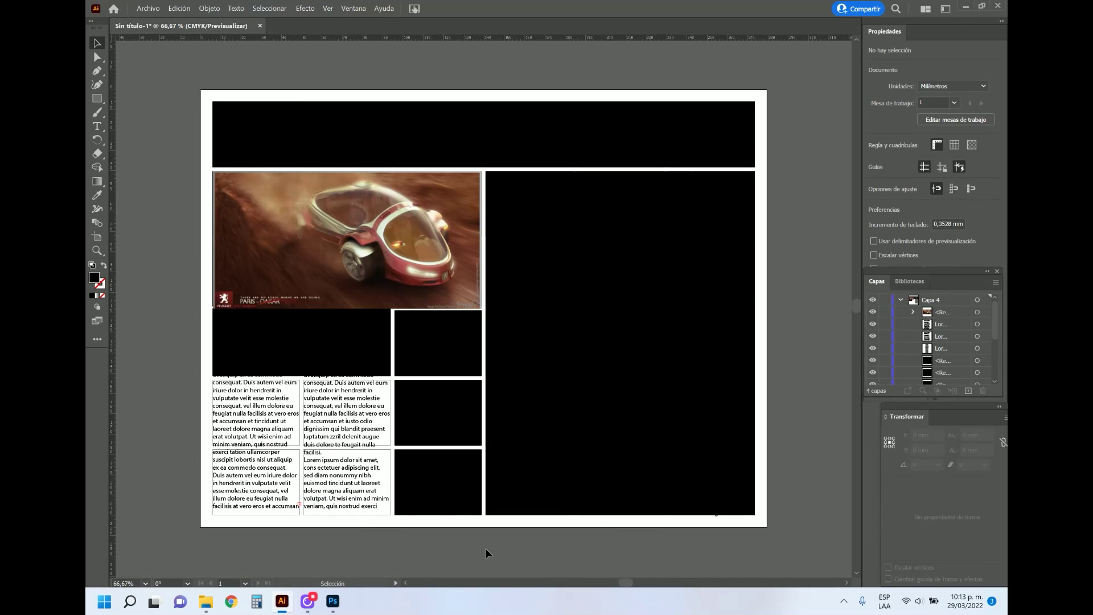